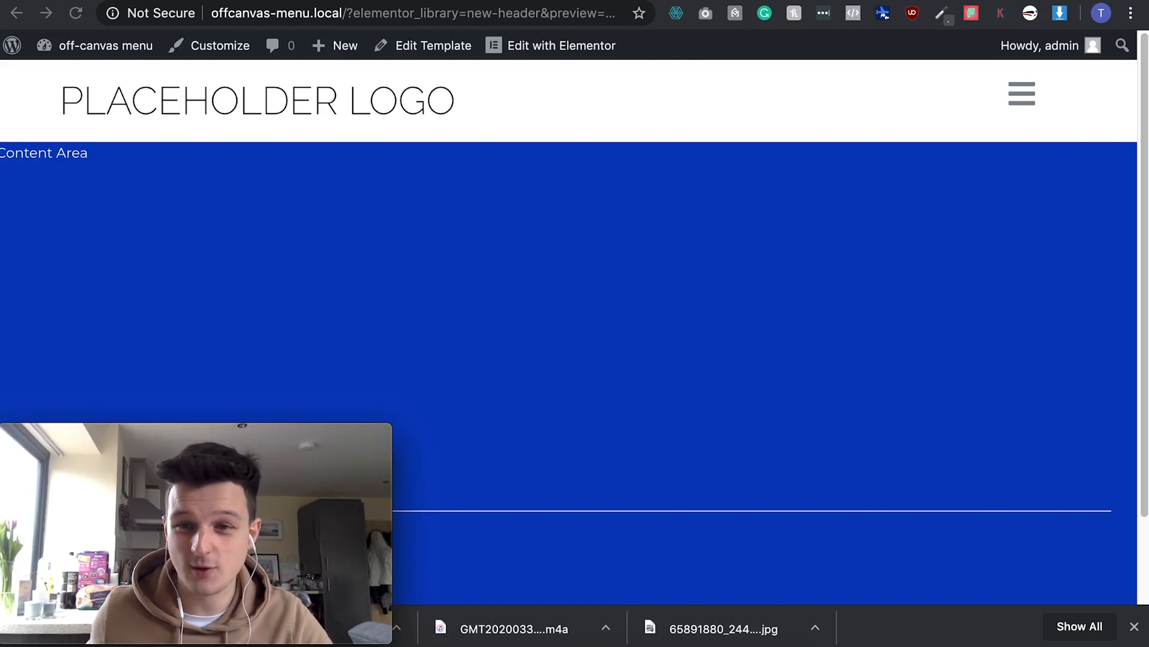
- Test the hamburger icon: open the off-canvas menu, close it with the X, then reopen it
left_click(1021, 95)
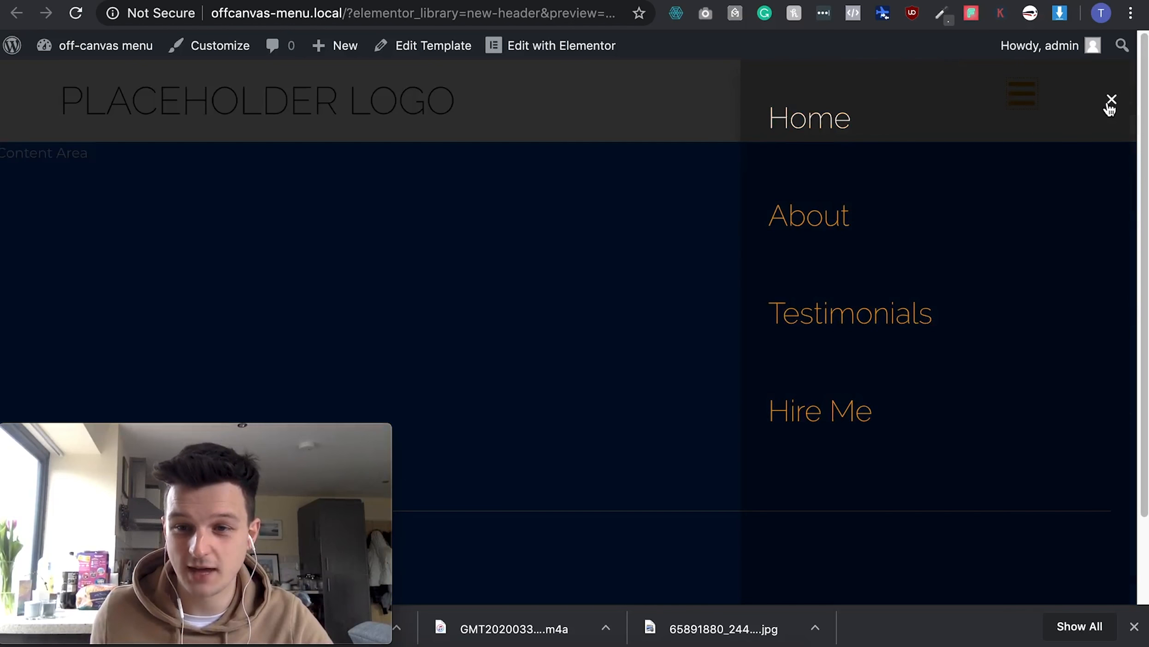
left_click(1111, 105)
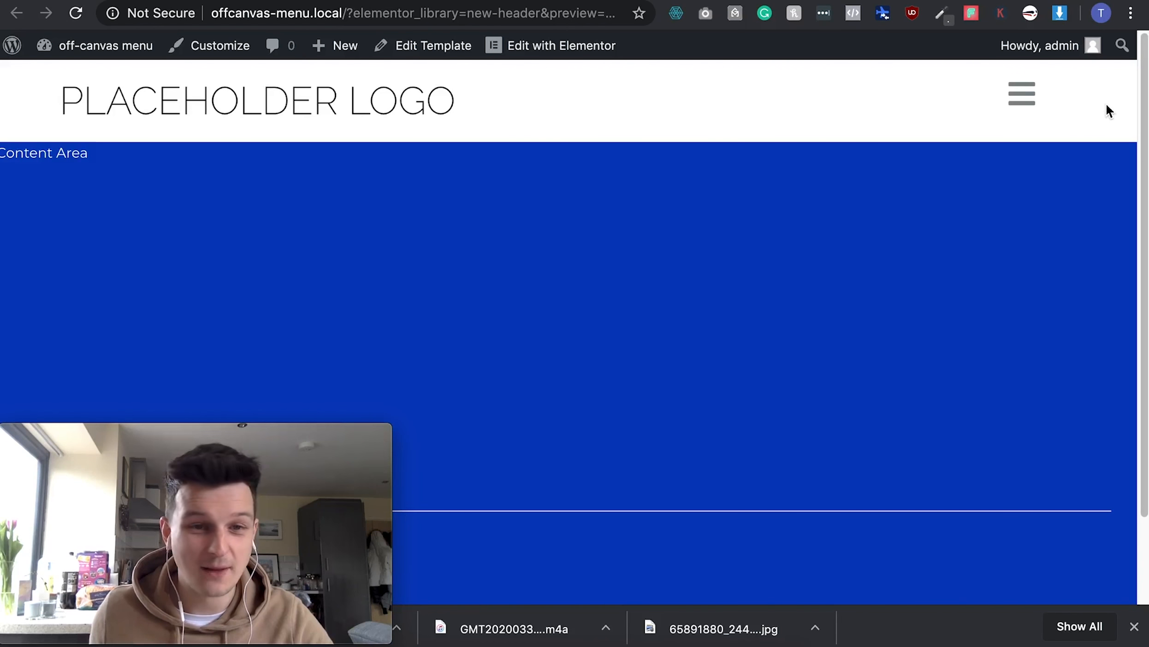
left_click(1025, 99)
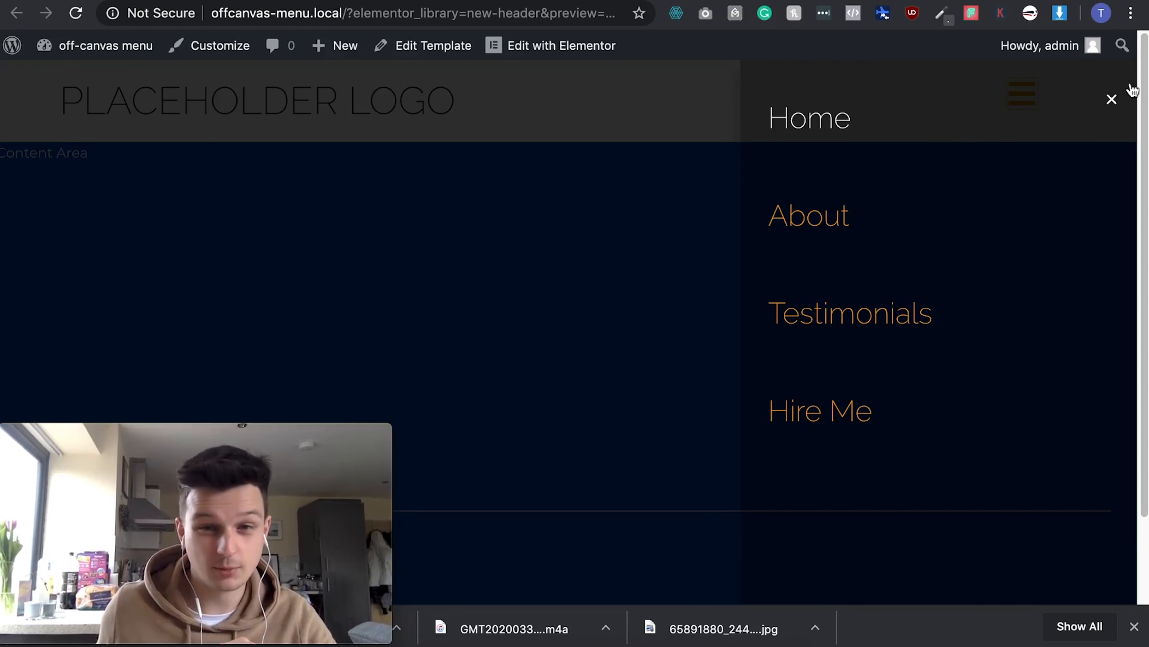
- Close the off-canvas popup and switch over to the WordPress Dashboard
left_click(1111, 99)
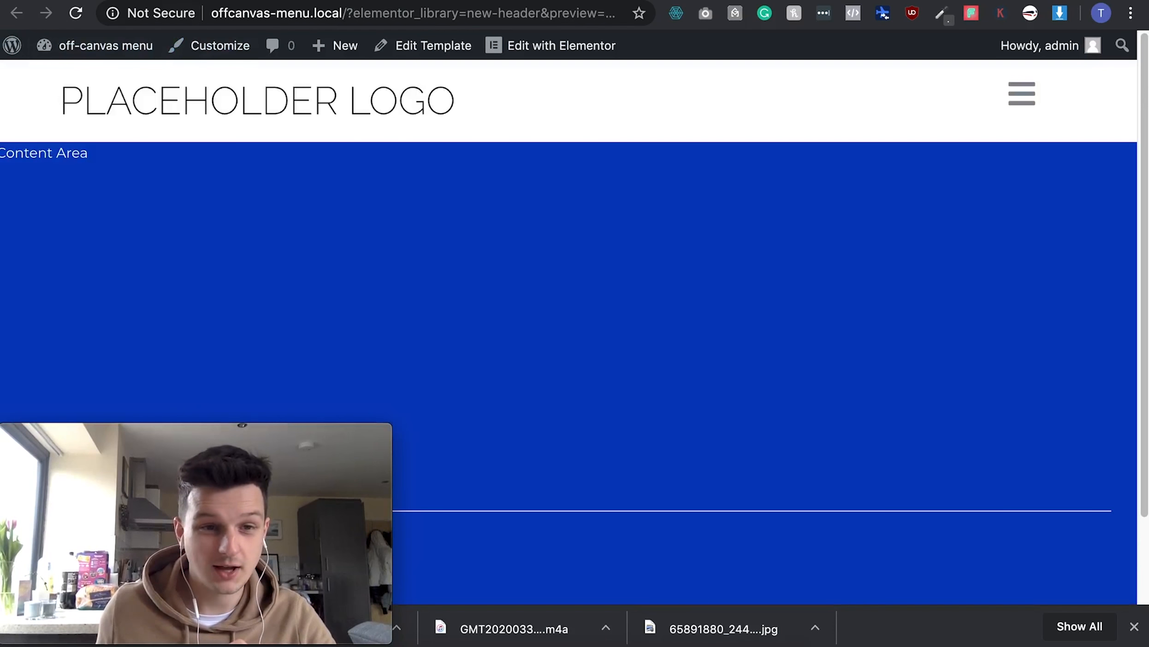
left_click(194, 0)
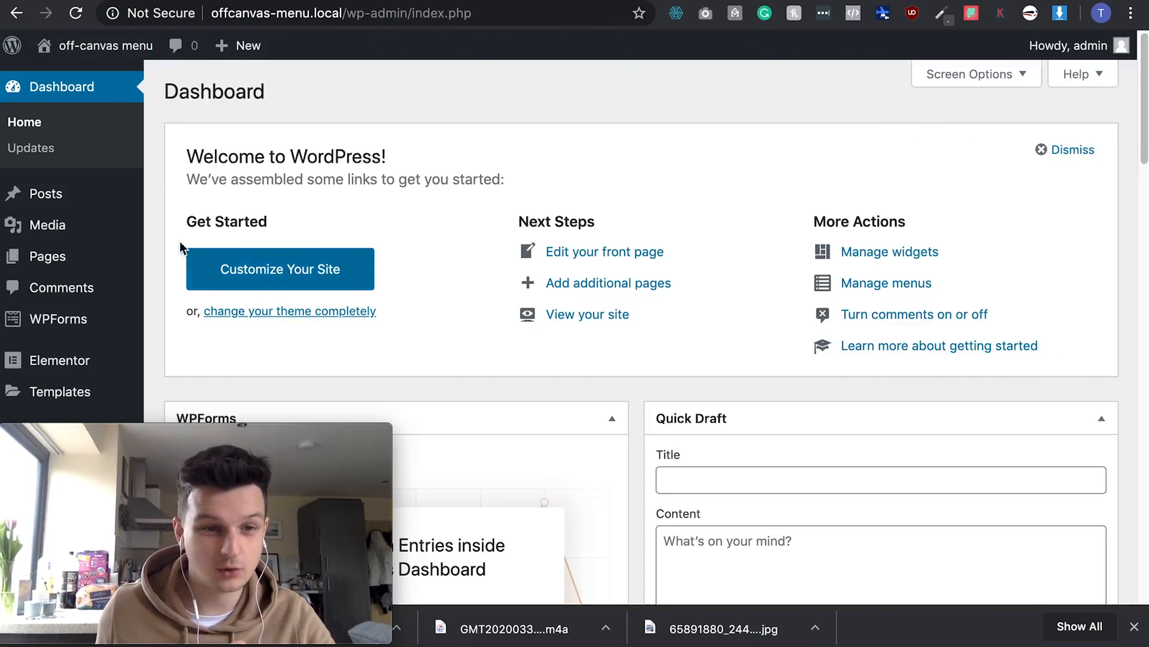
- Go to Appearance > Menus to view the existing off-canvas menu
scroll(70, 270, "down", 3)
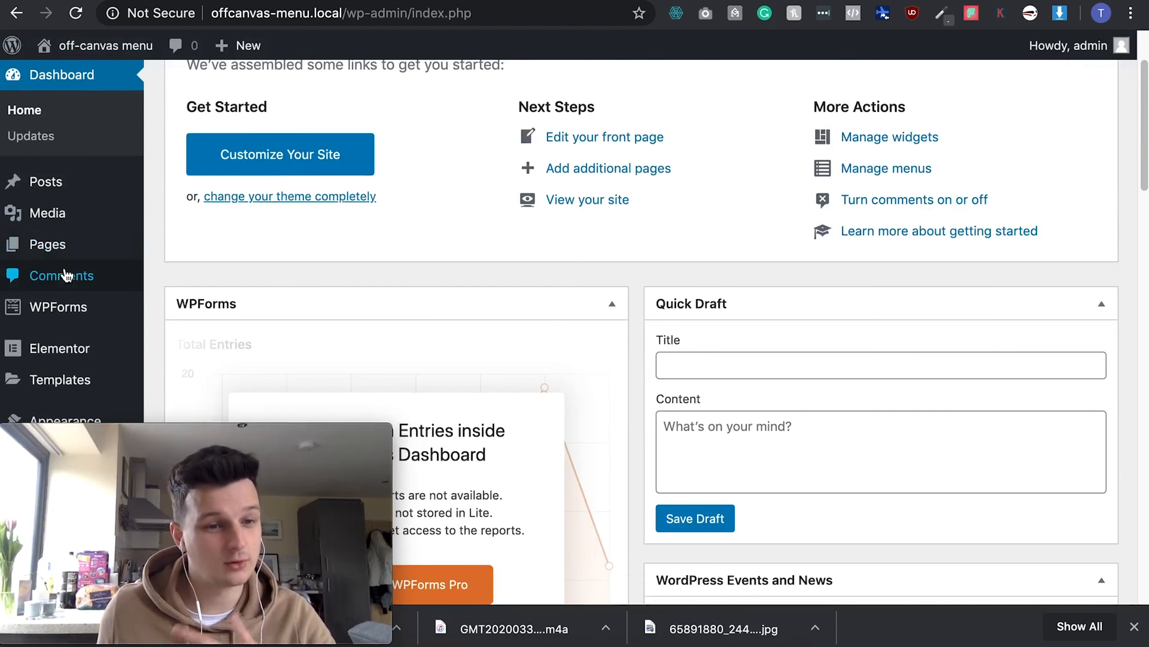
left_click_drag(110, 430, 870, 433)
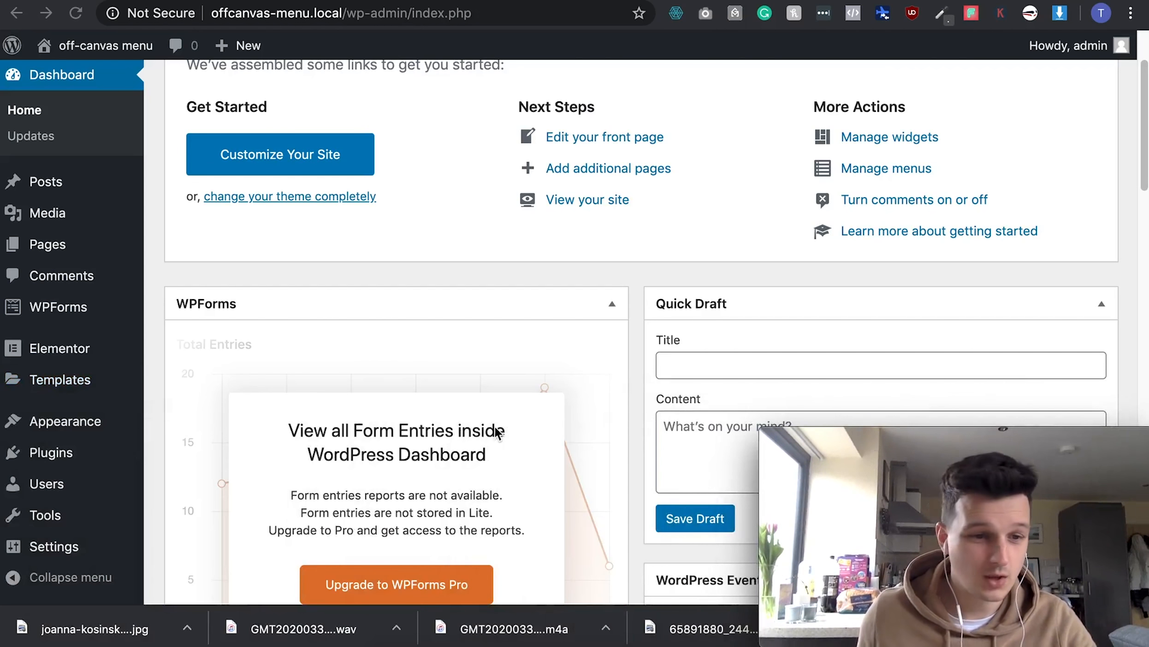
mouse_move(49, 421)
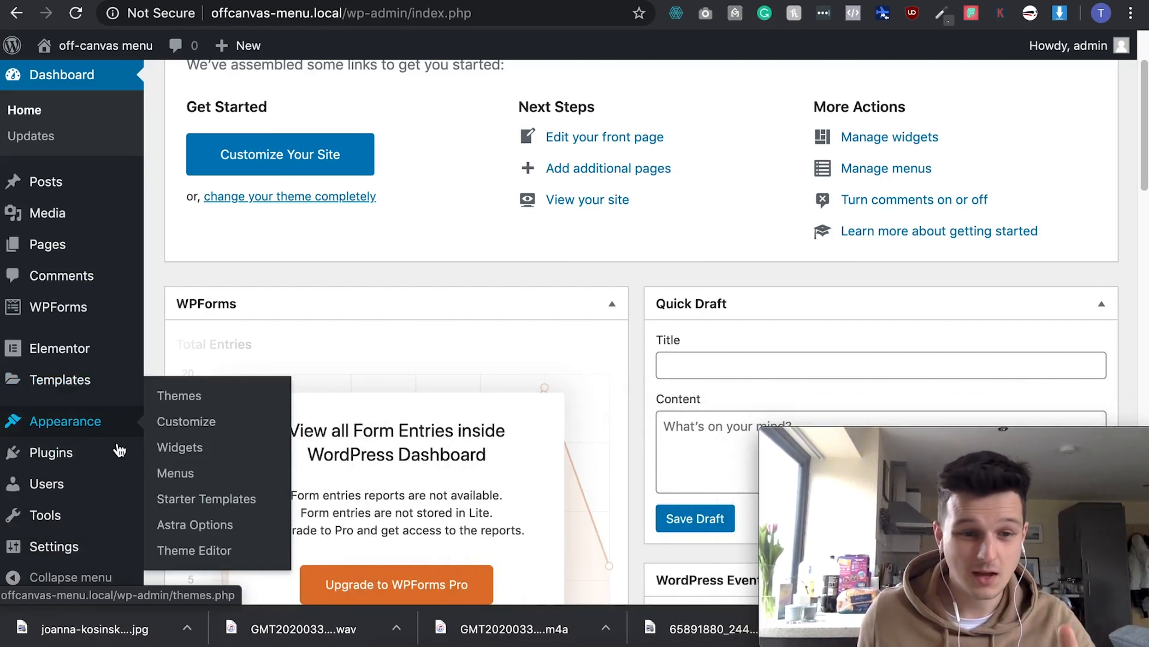
left_click(173, 475)
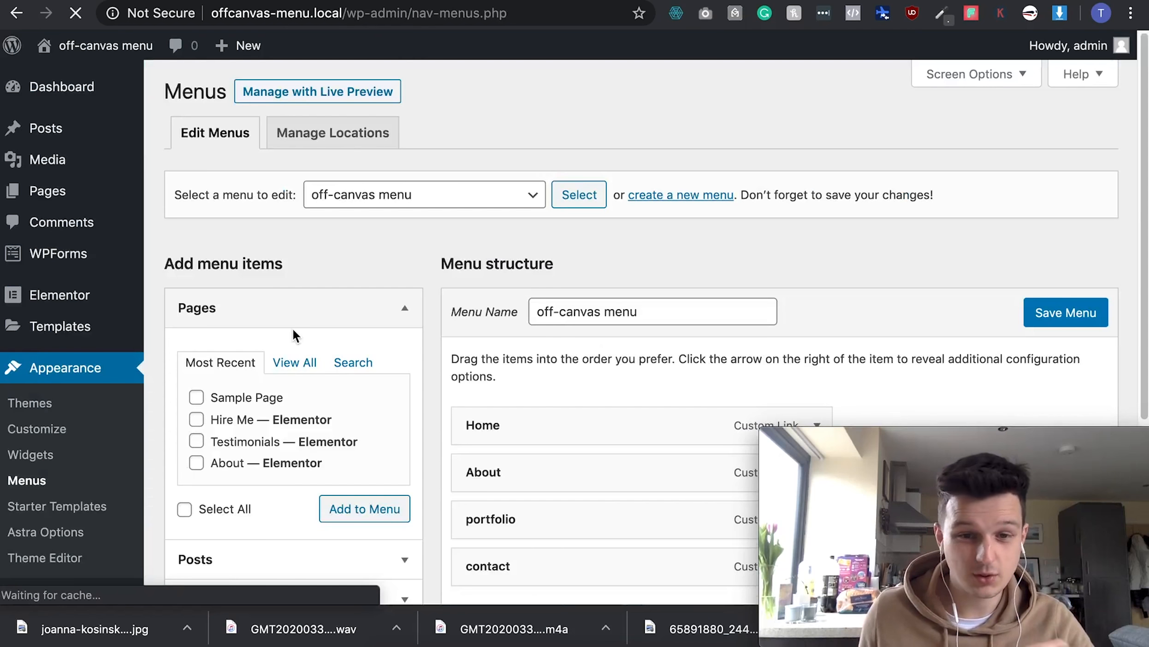
scroll(528, 344, "down", 1)
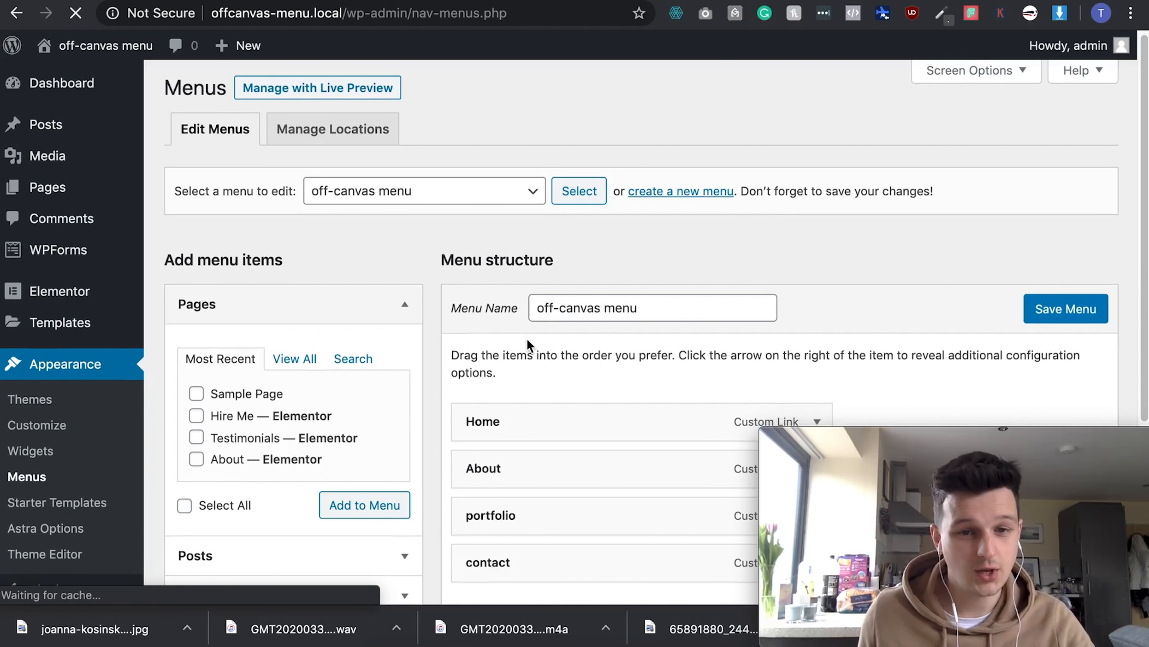
- Create a new empty menu named 'Off-canvas - demo'
left_click(653, 204)
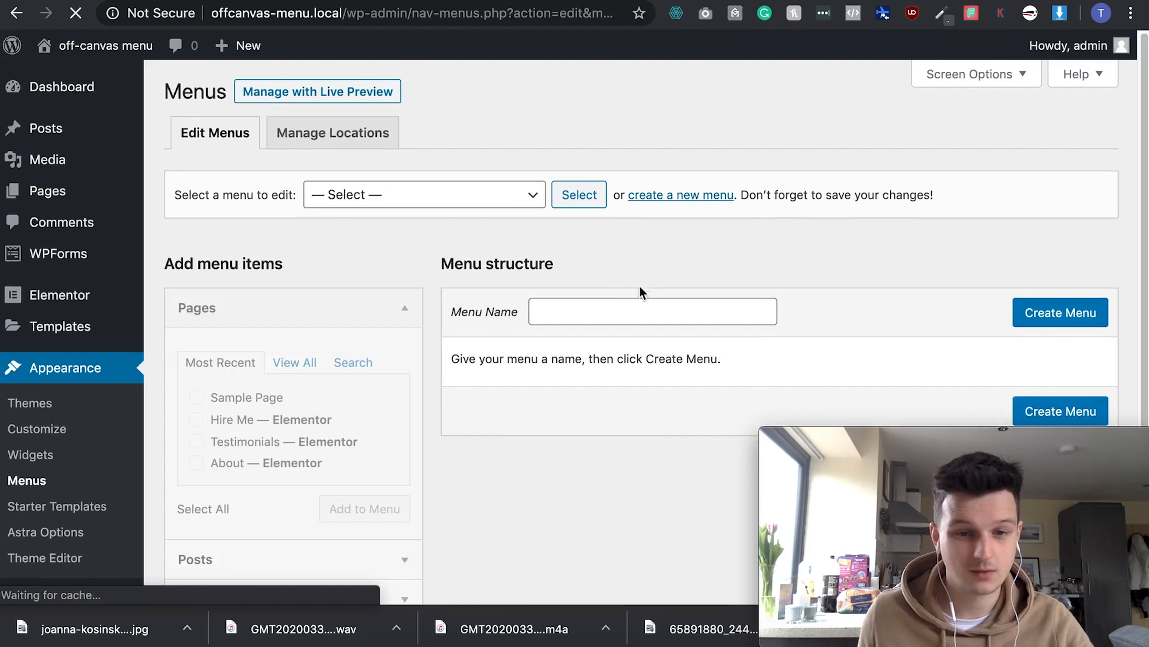
left_click(571, 308)
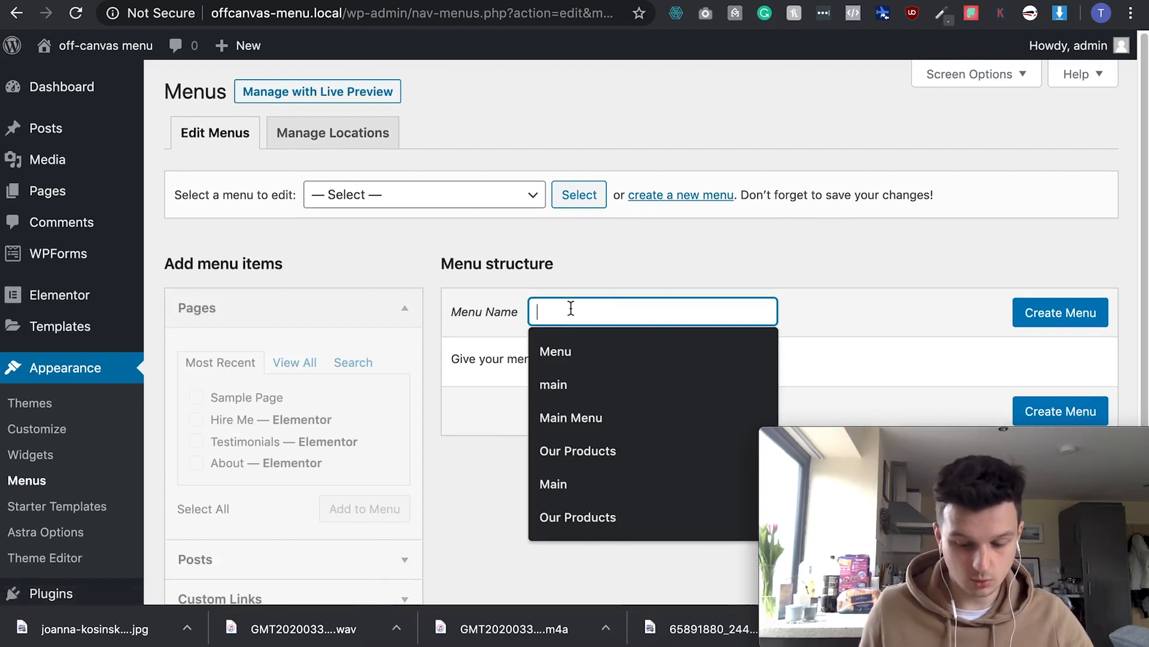
type("Off-canvas - ")
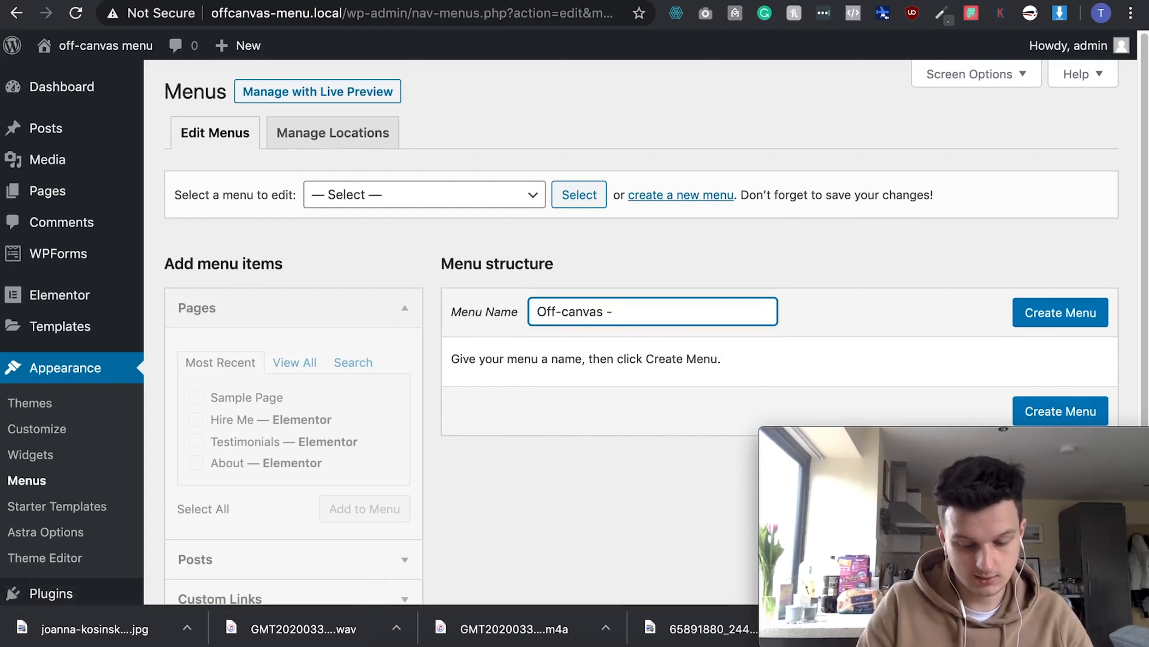
type("demo")
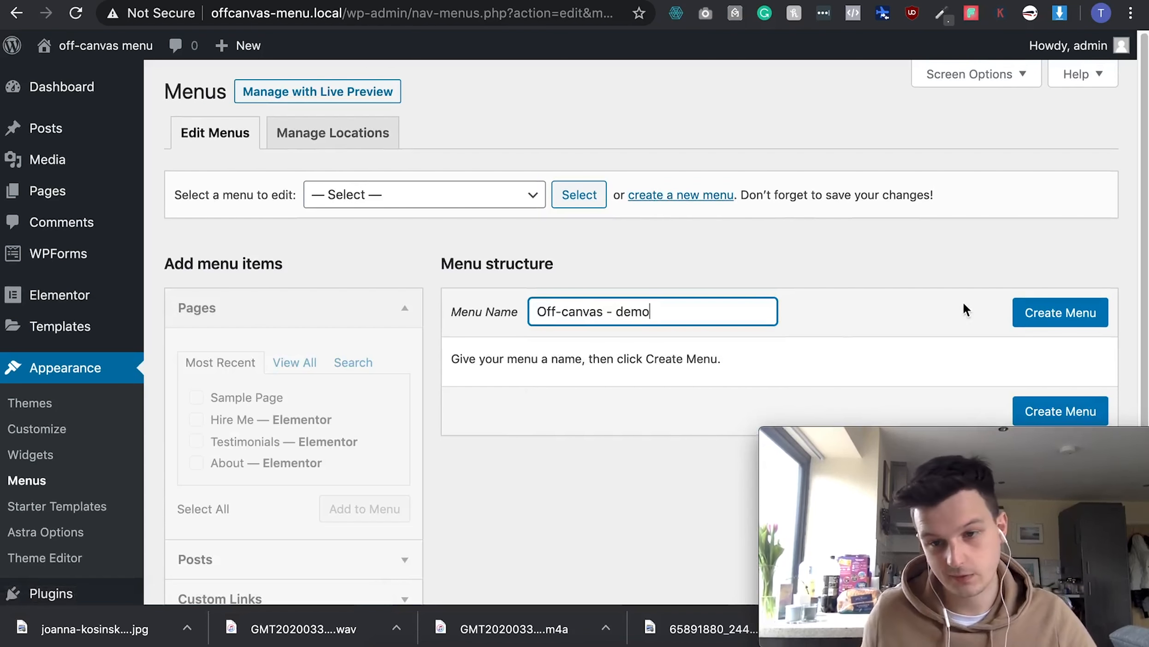
left_click(1039, 319)
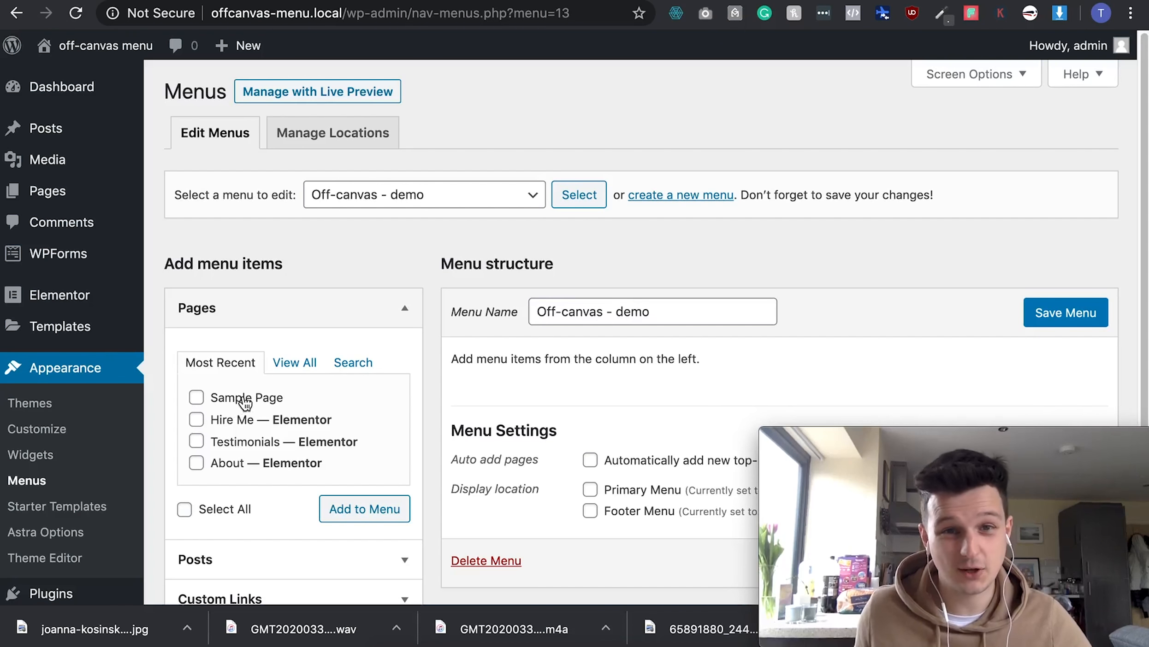
- Add Home and About custom links with URL # to the menu
scroll(244, 403, "down", 3)
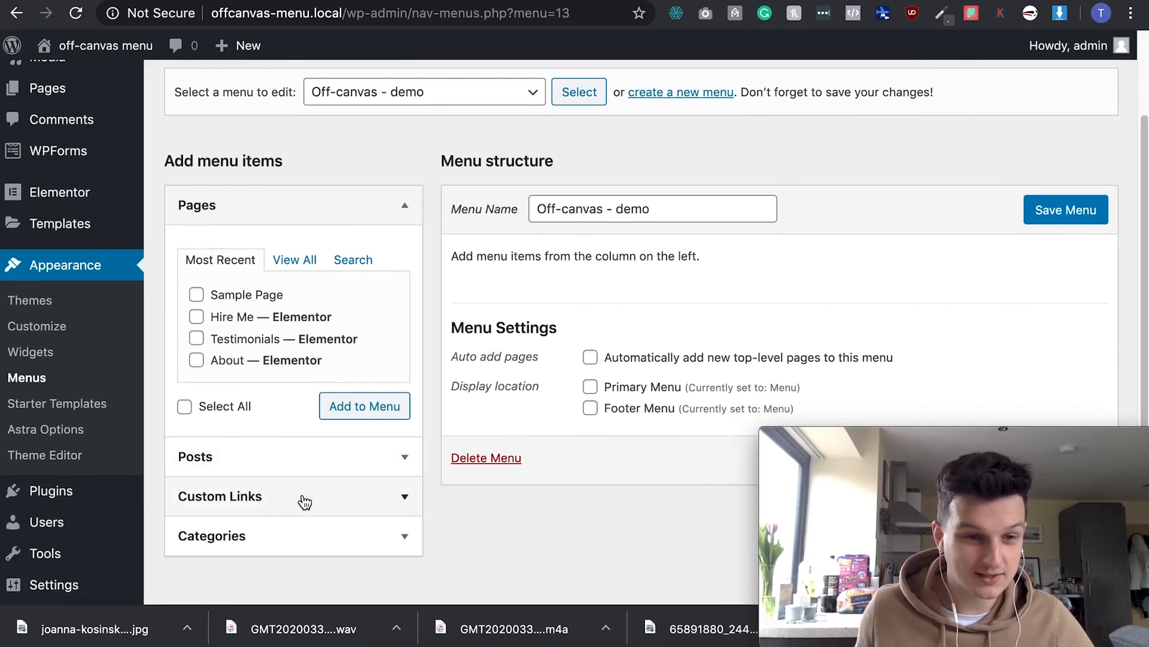
left_click(307, 510)
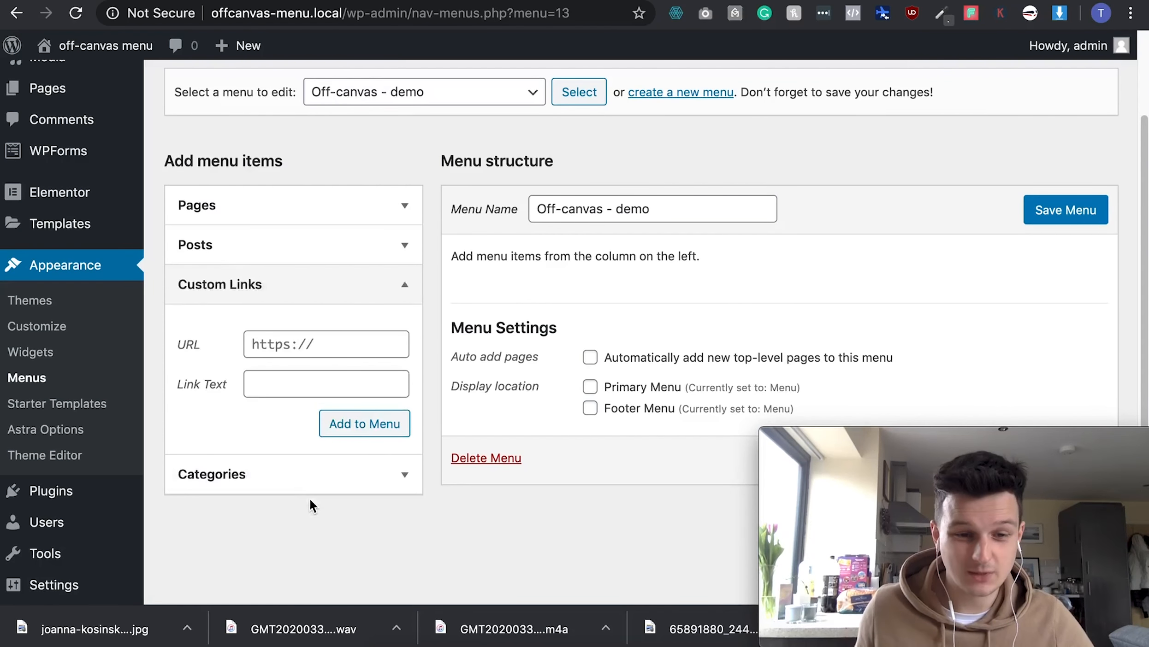
left_click(299, 344)
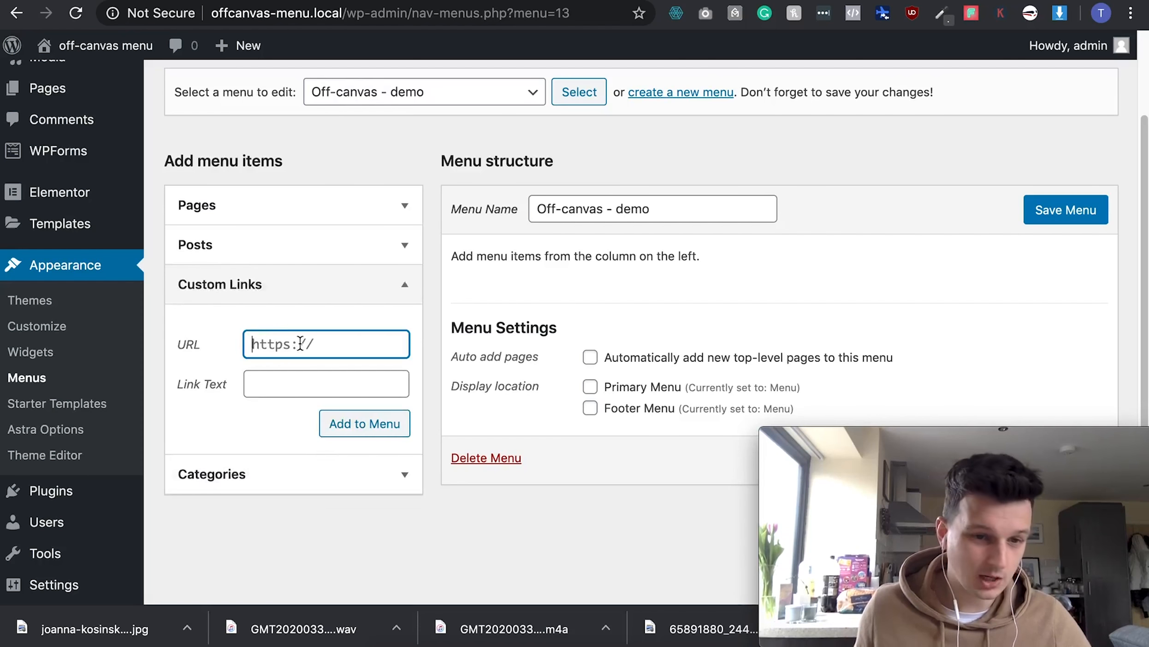
type("#")
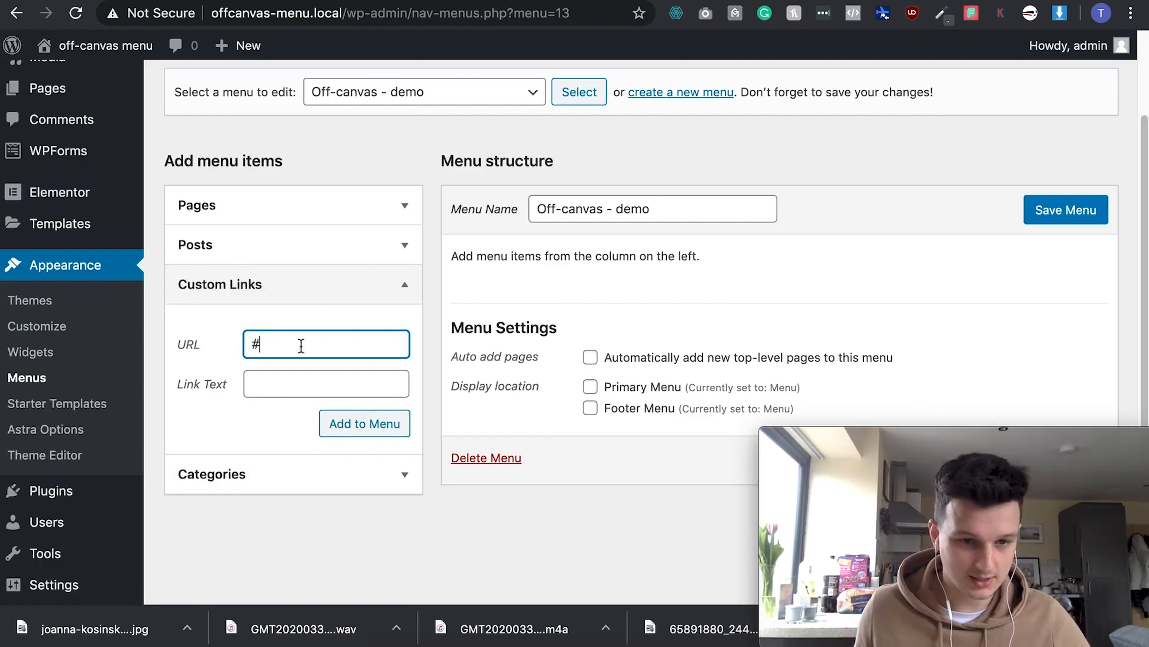
left_click(286, 391)
type("Home")
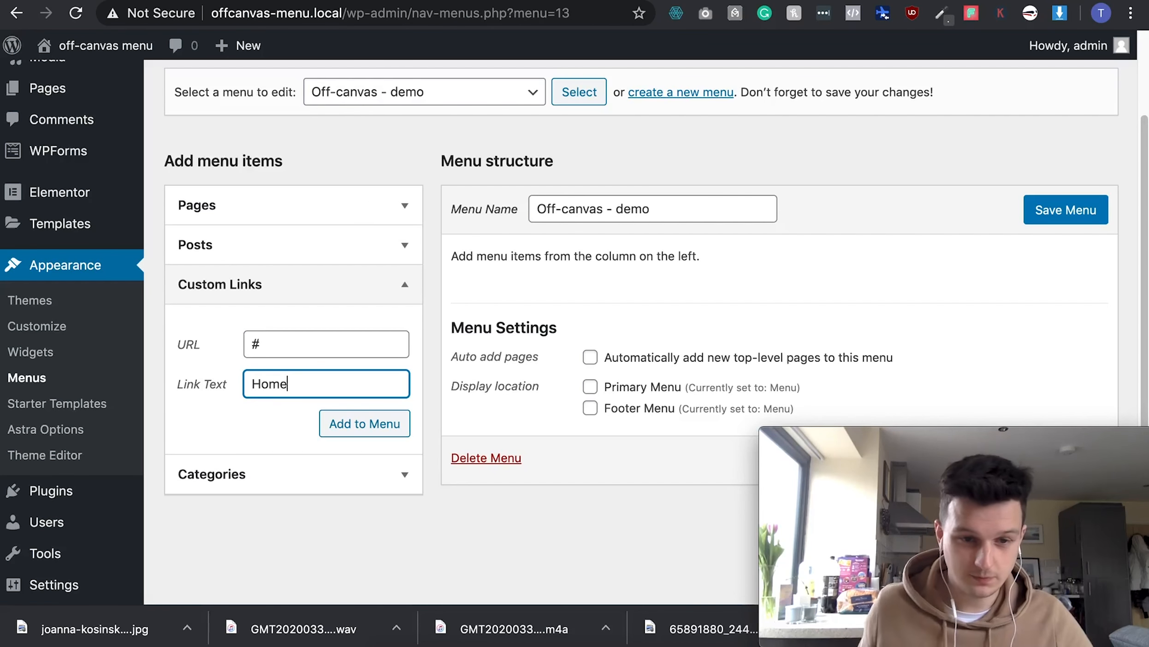
left_click(333, 427)
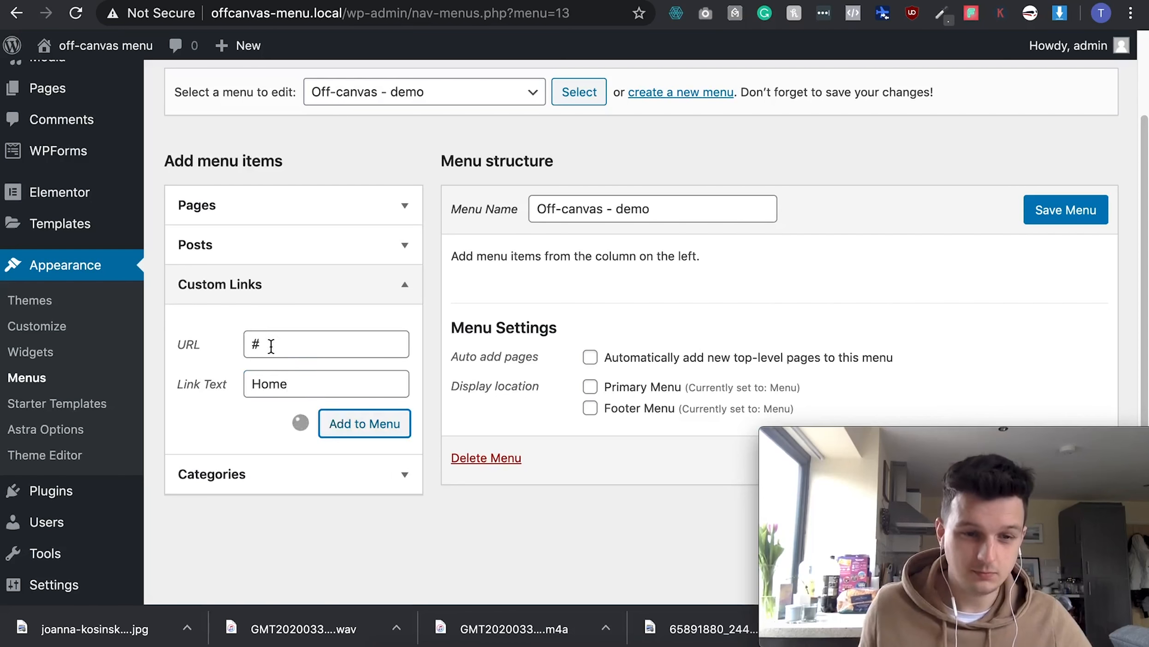
left_click(315, 342)
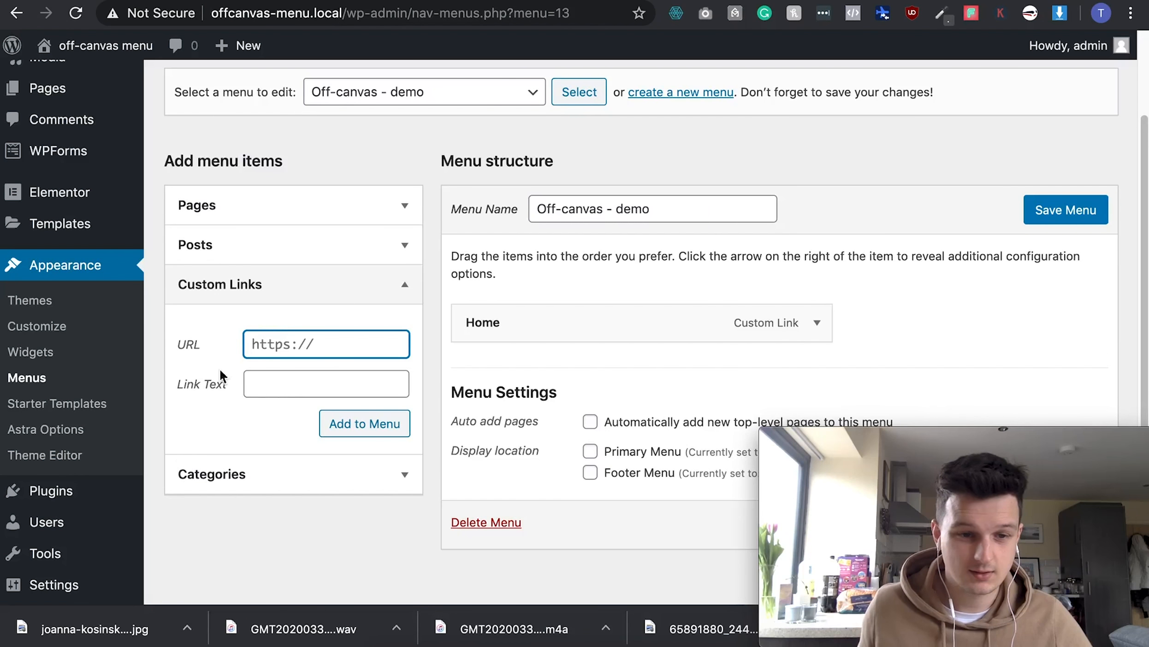
type("#")
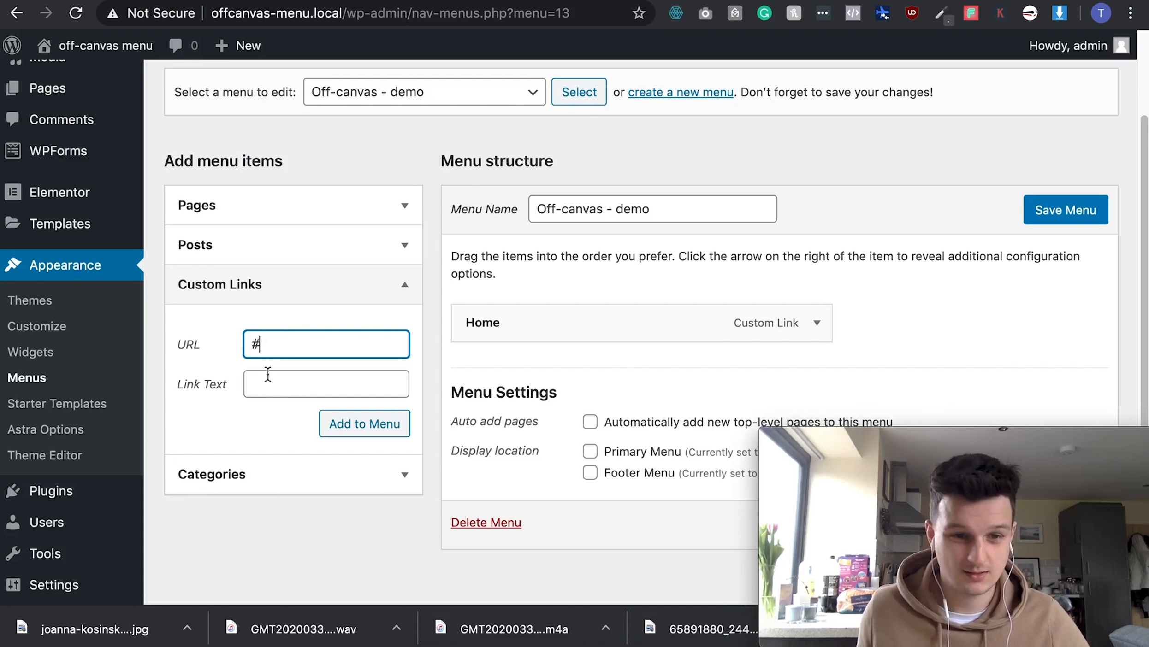
left_click(277, 384)
type("About")
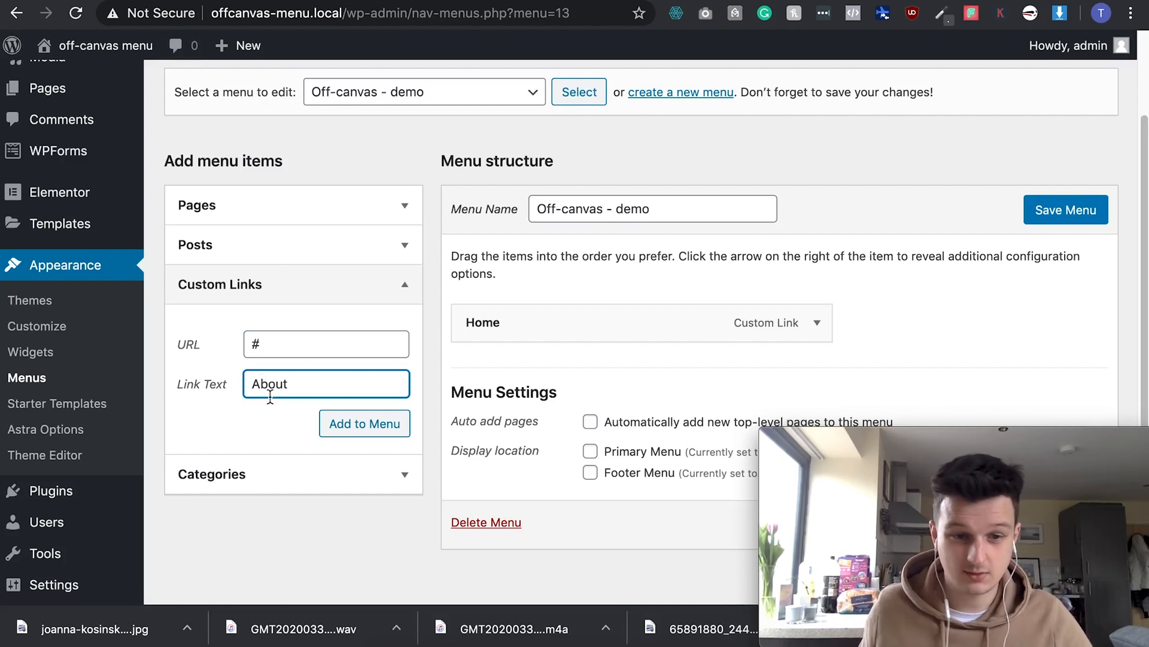
left_click(315, 420)
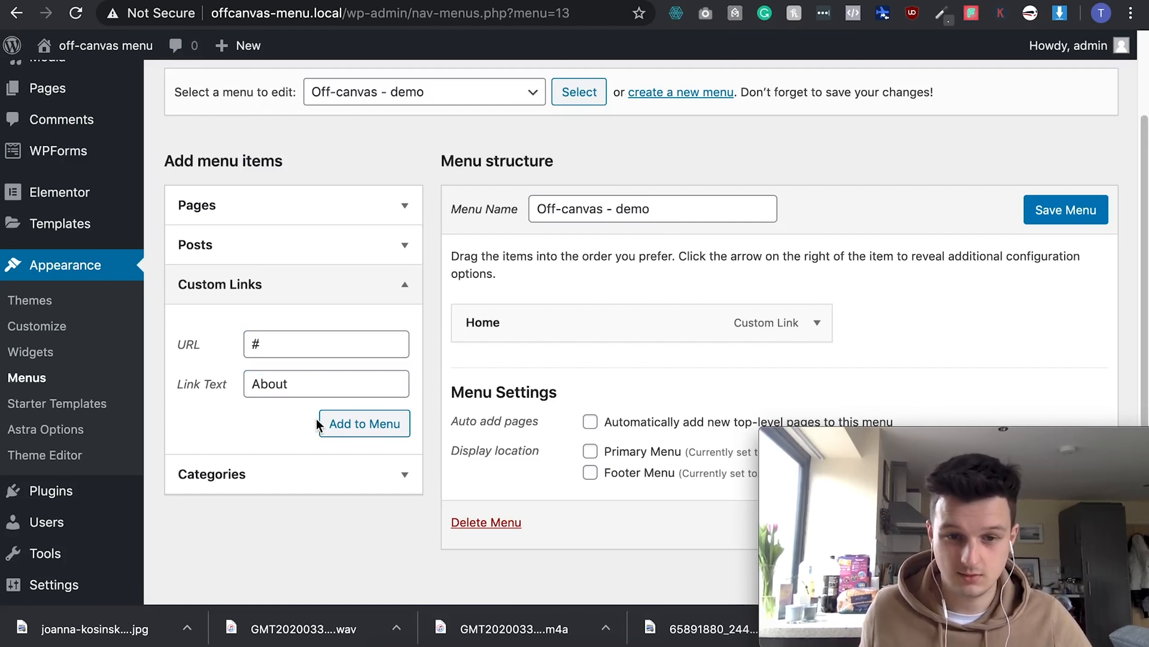
- Add Portfolio and Contact custom links with URL #, then save the menu
left_click(271, 346)
type("#")
left_click(283, 381)
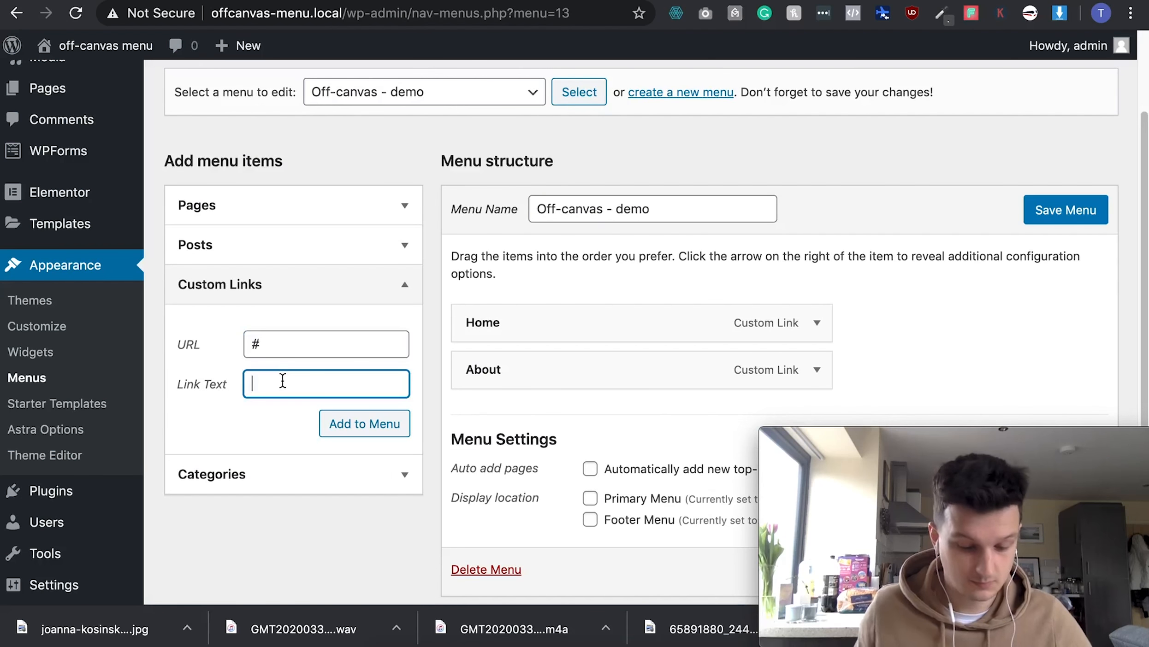
type("Portfolio")
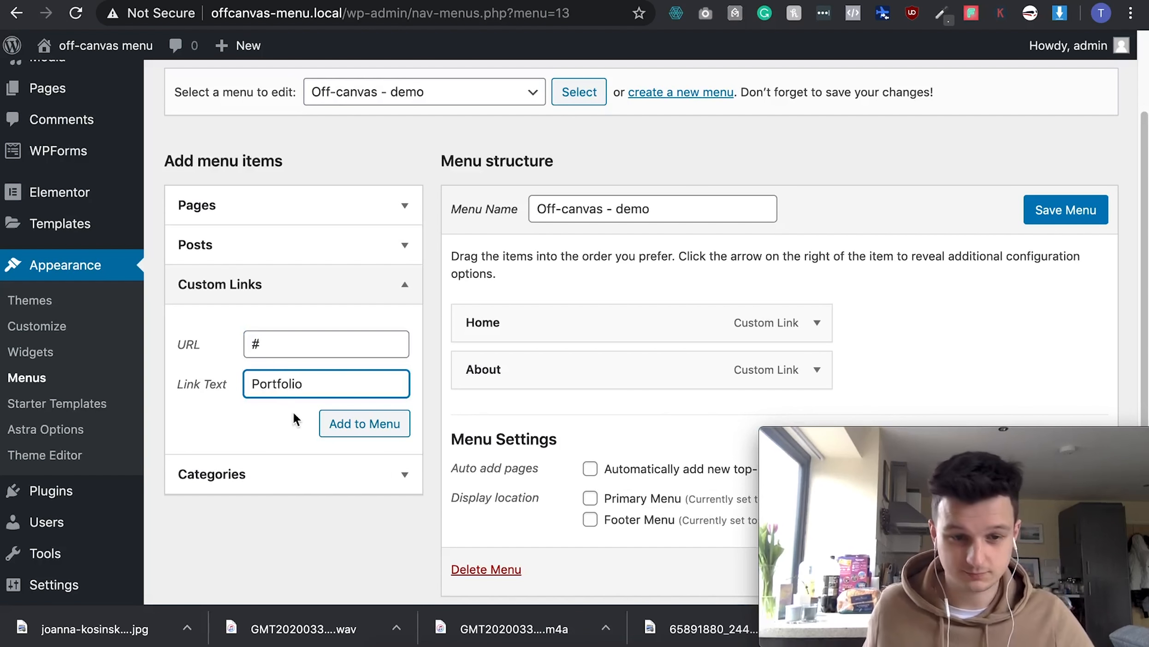
left_click(344, 424)
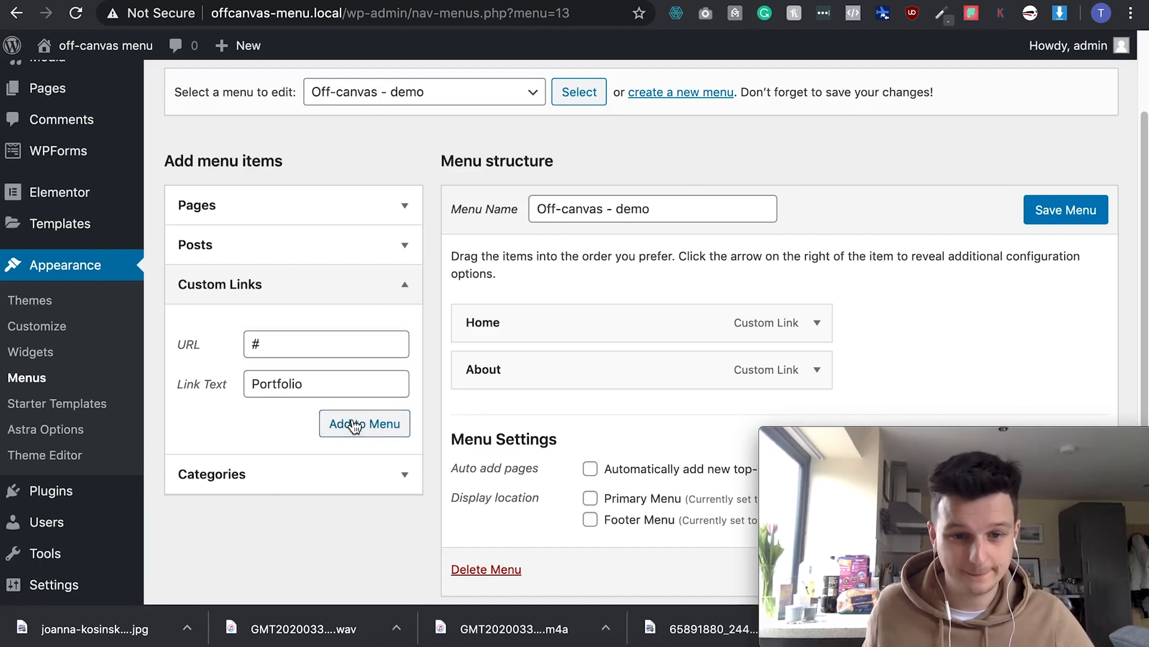
left_click(285, 346)
type("#")
left_click(285, 378)
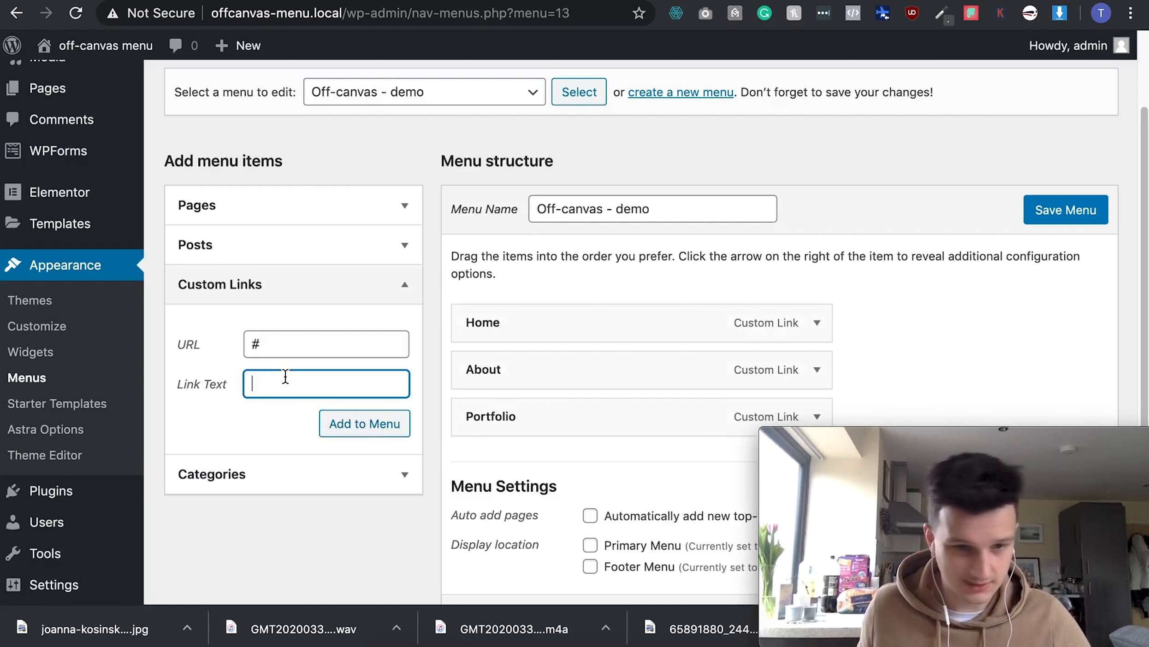
type("Contact")
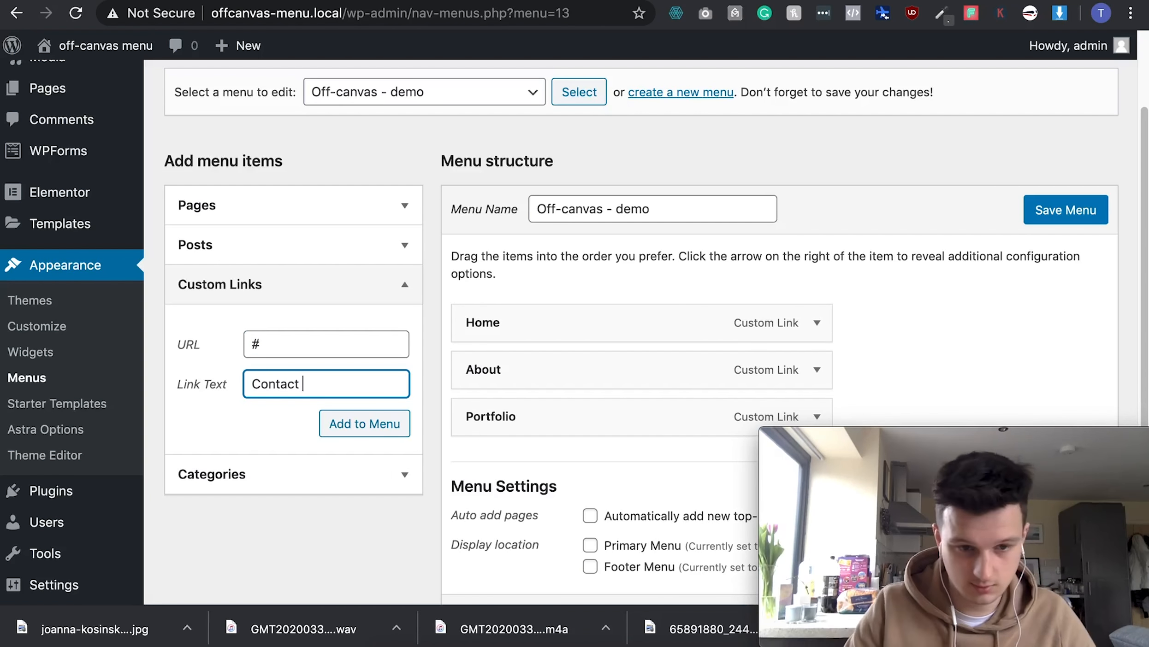
left_click(359, 425)
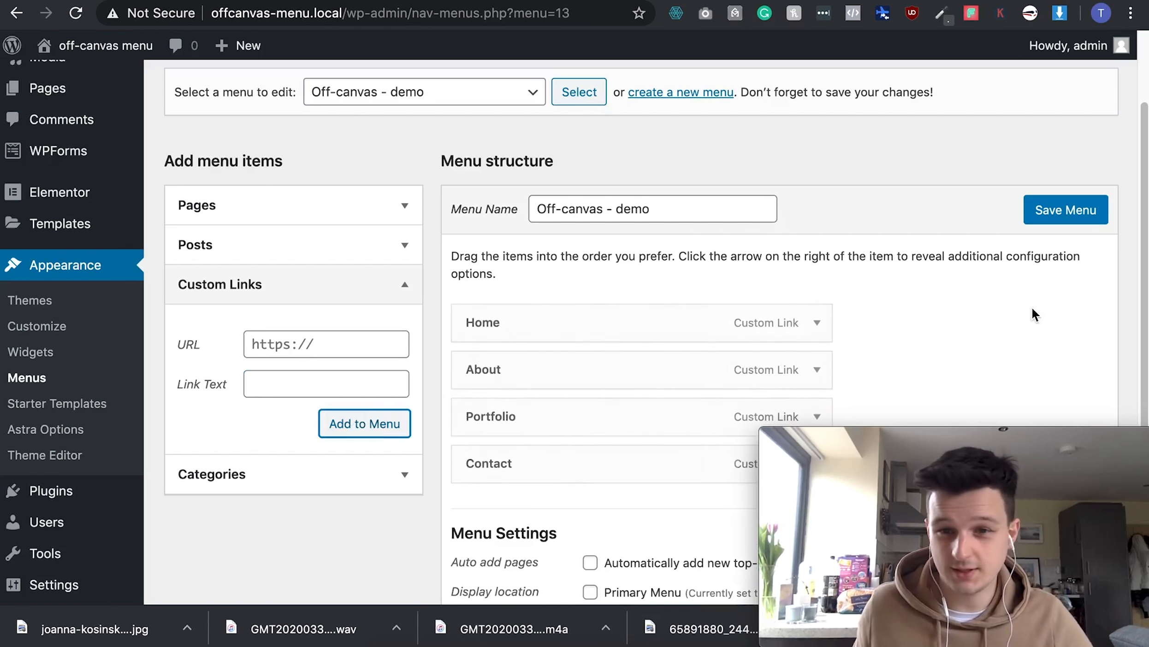
left_click(1061, 219)
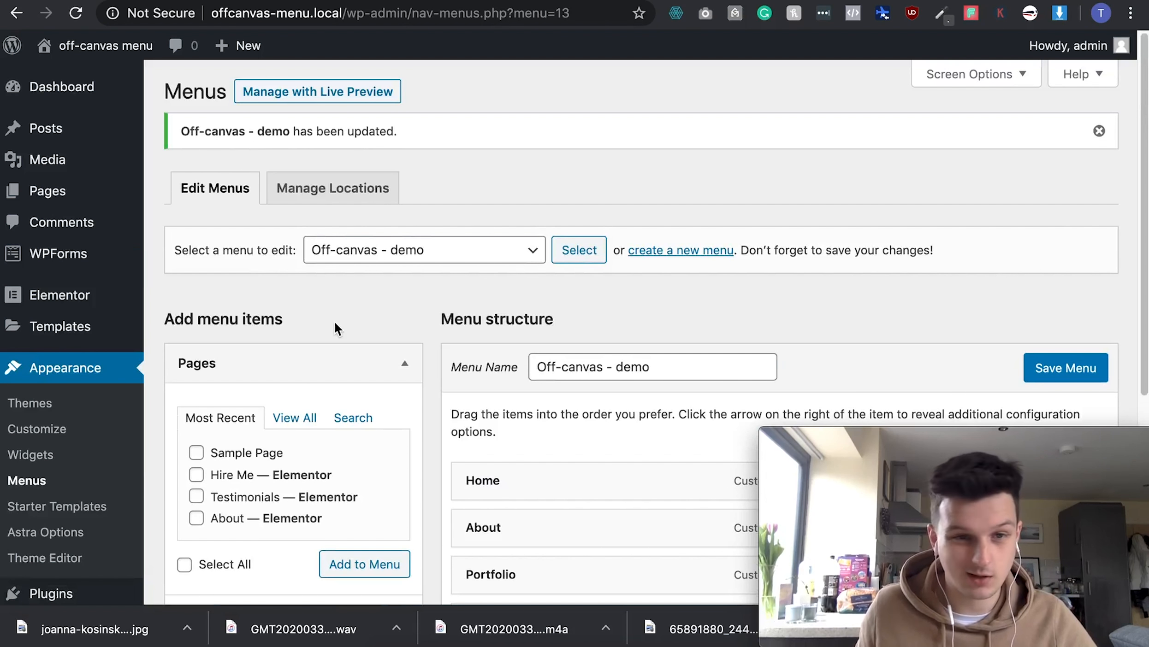
- Go to Templates > Popups to list the existing popup templates
mouse_move(69, 337)
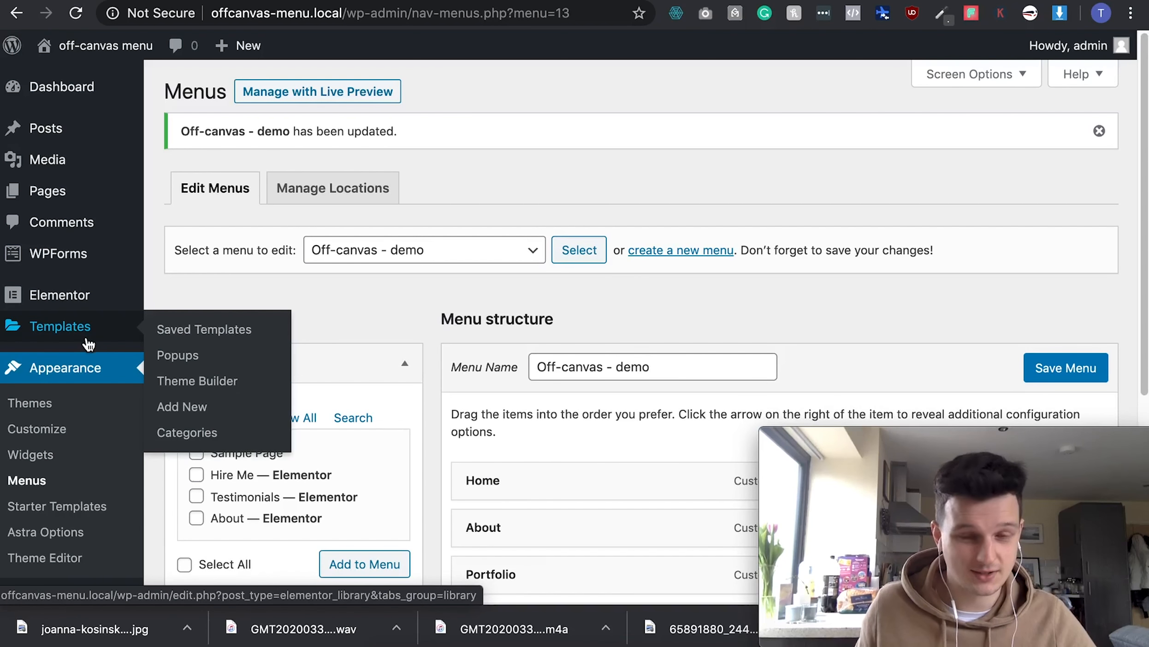
left_click(179, 363)
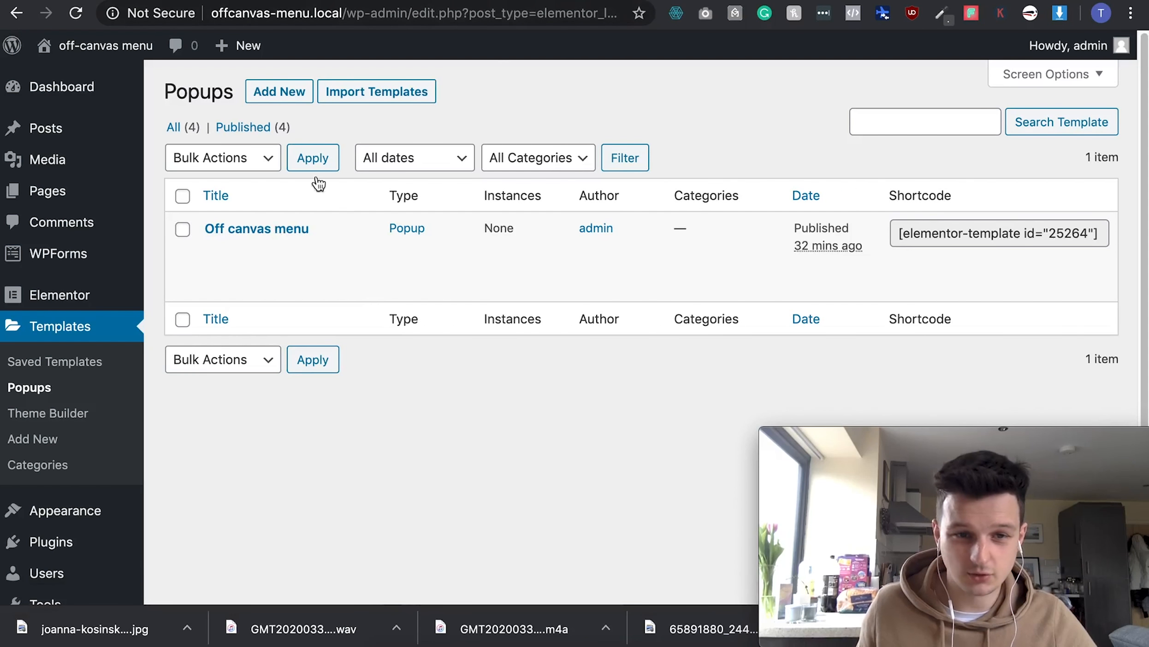
- Create a new Popup-type template named 'Off canvas 2'
left_click(270, 100)
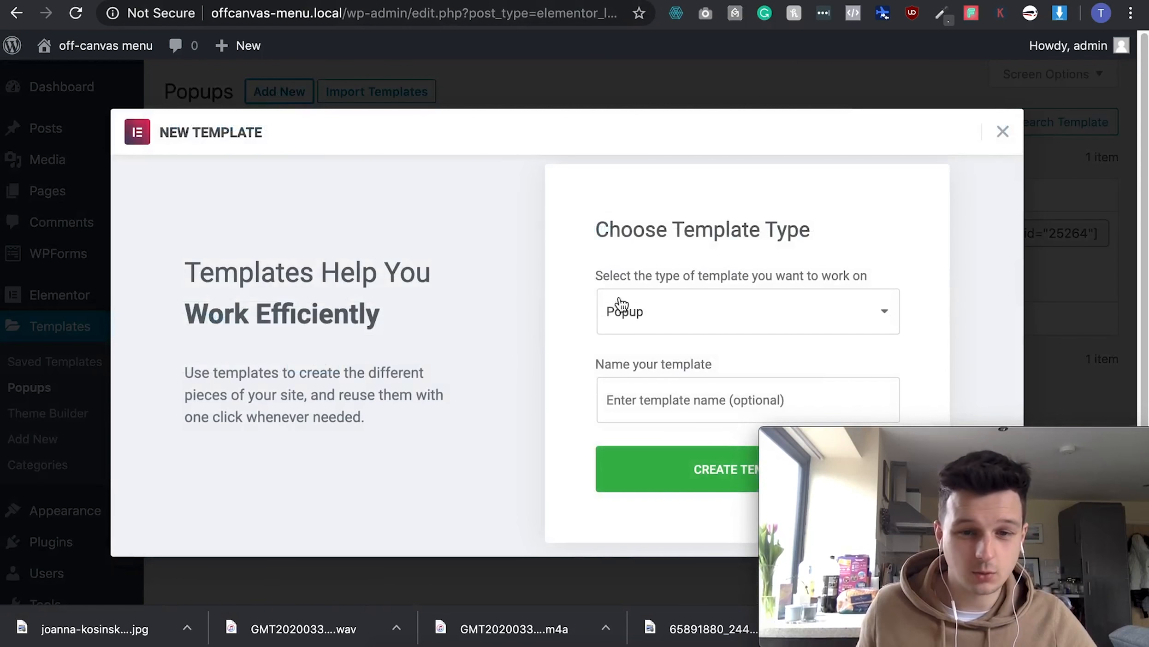
left_click(660, 392)
type("Off ")
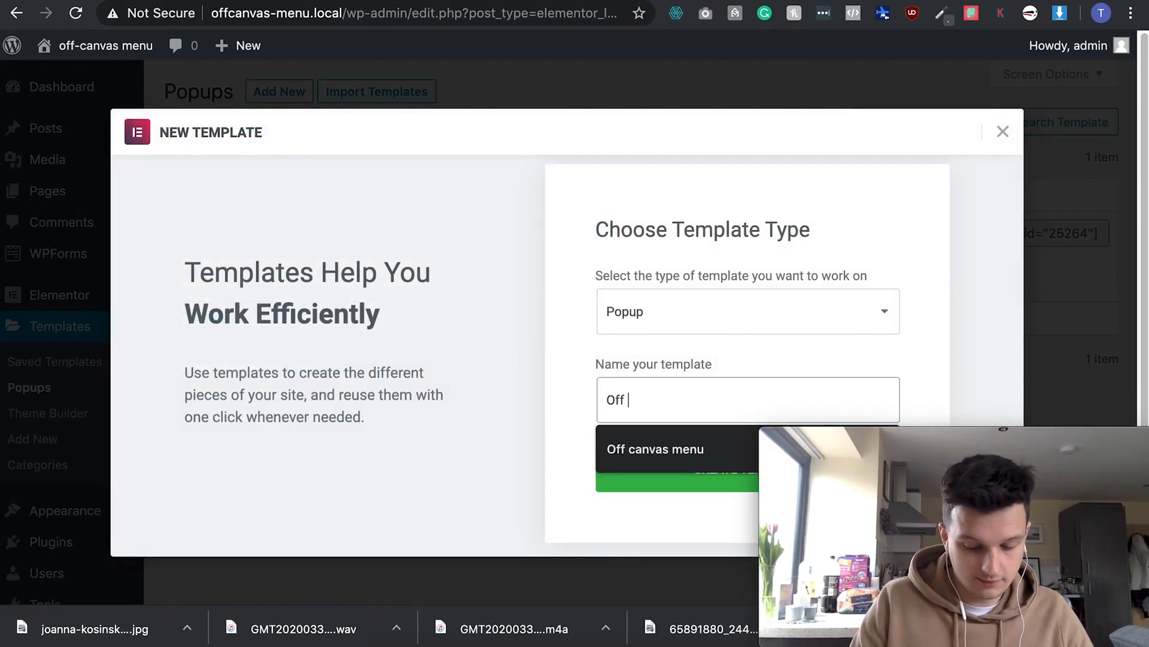
type("canvas 2")
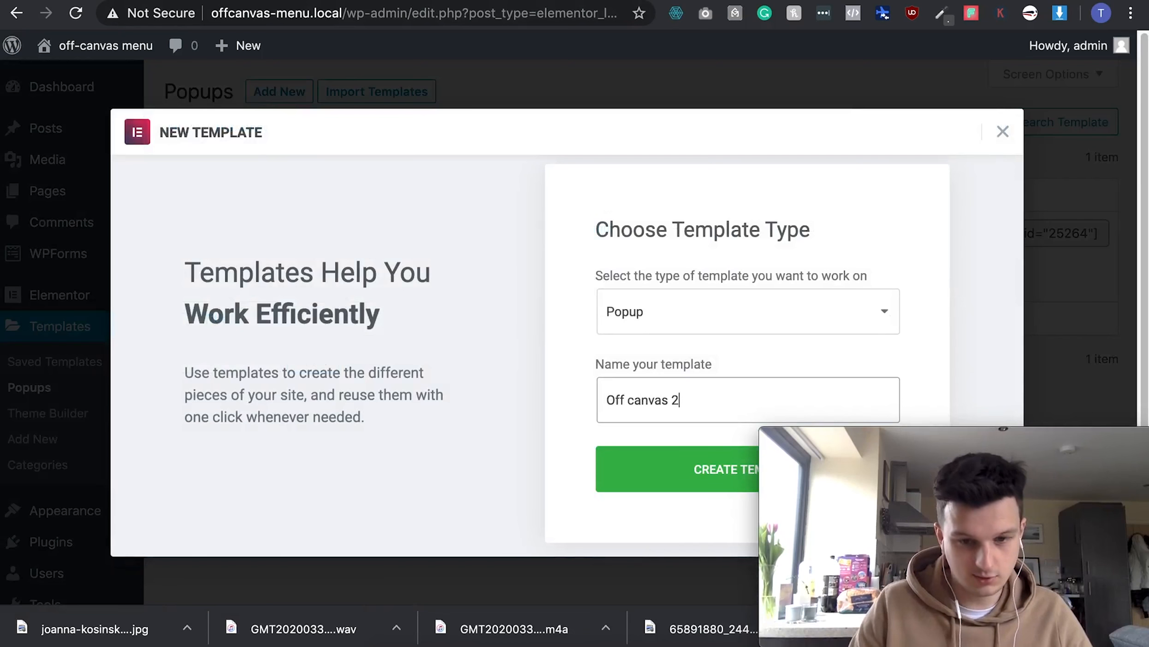
left_click(626, 312)
left_click(626, 312)
left_click(664, 474)
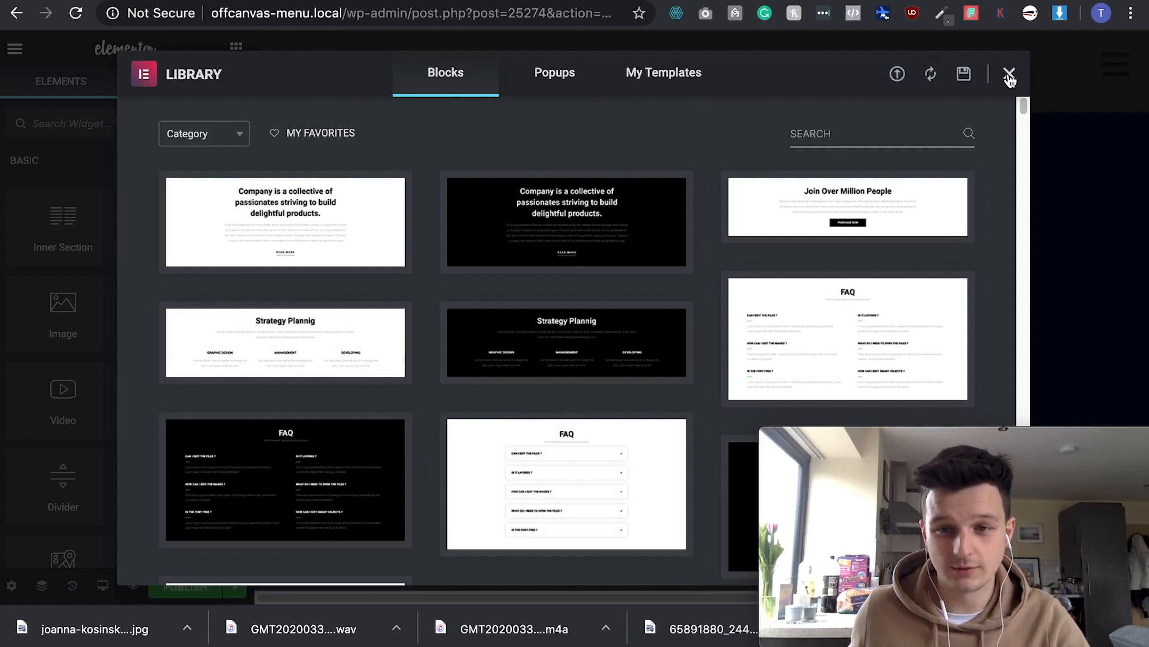
- Close the template library to reveal the empty 'Off canvas 2' popup canvas
left_click(1009, 75)
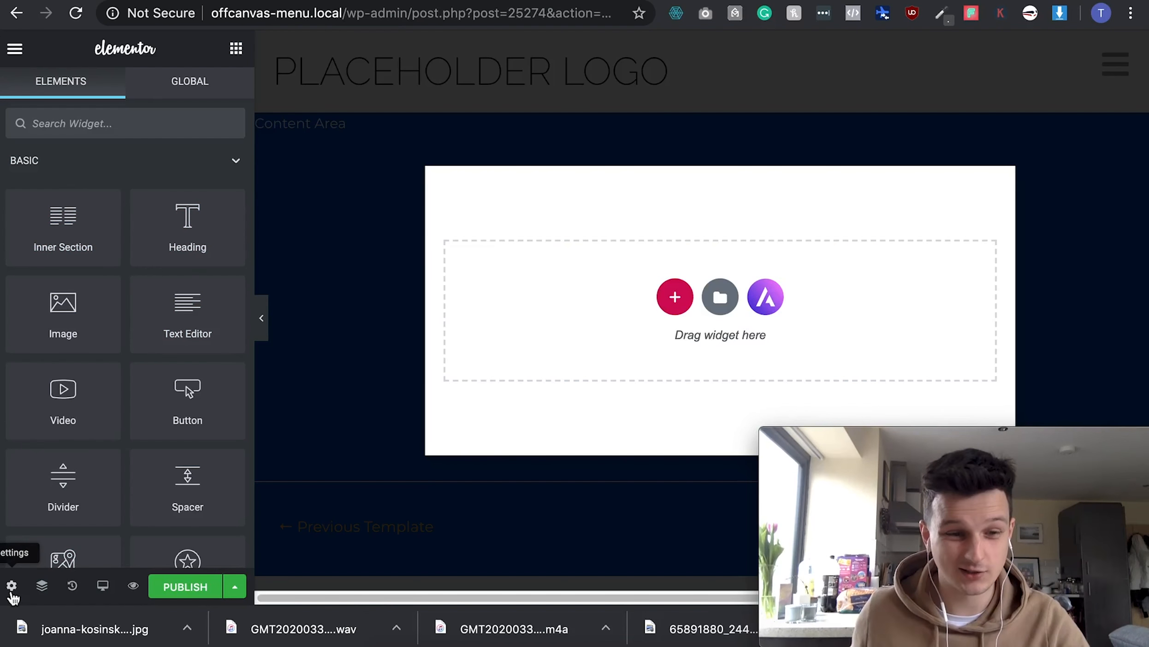
- In Popup Settings, set height to Fit To Screen, horizontal position Right, width 410 px
left_click(11, 586)
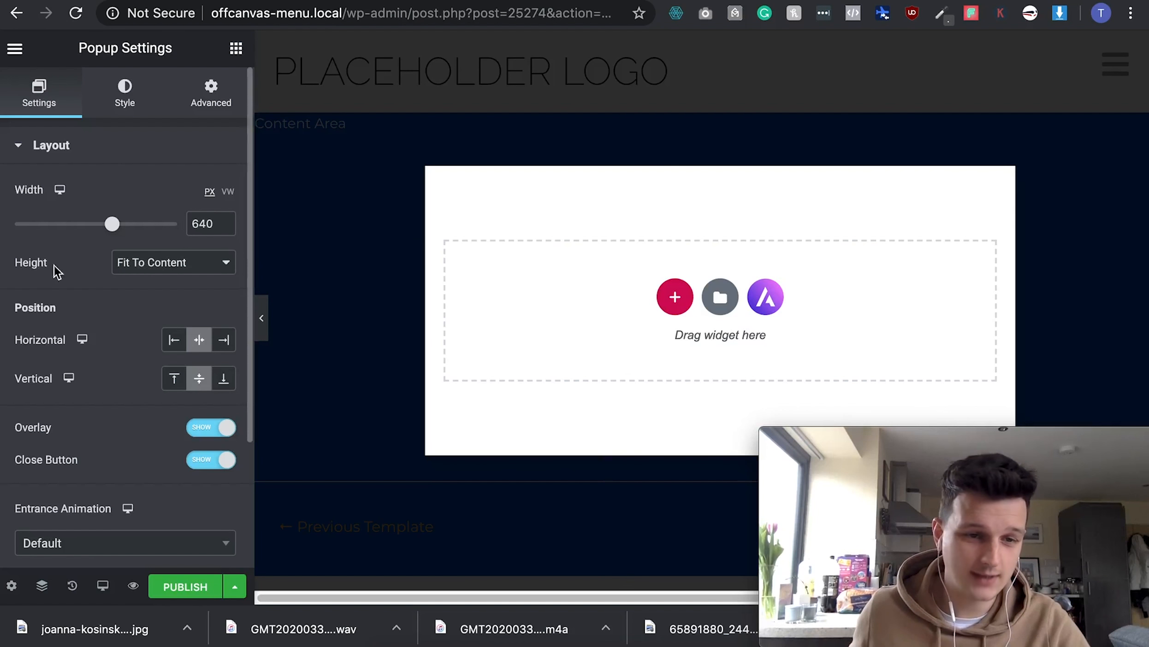
left_click(143, 268)
left_click(171, 279)
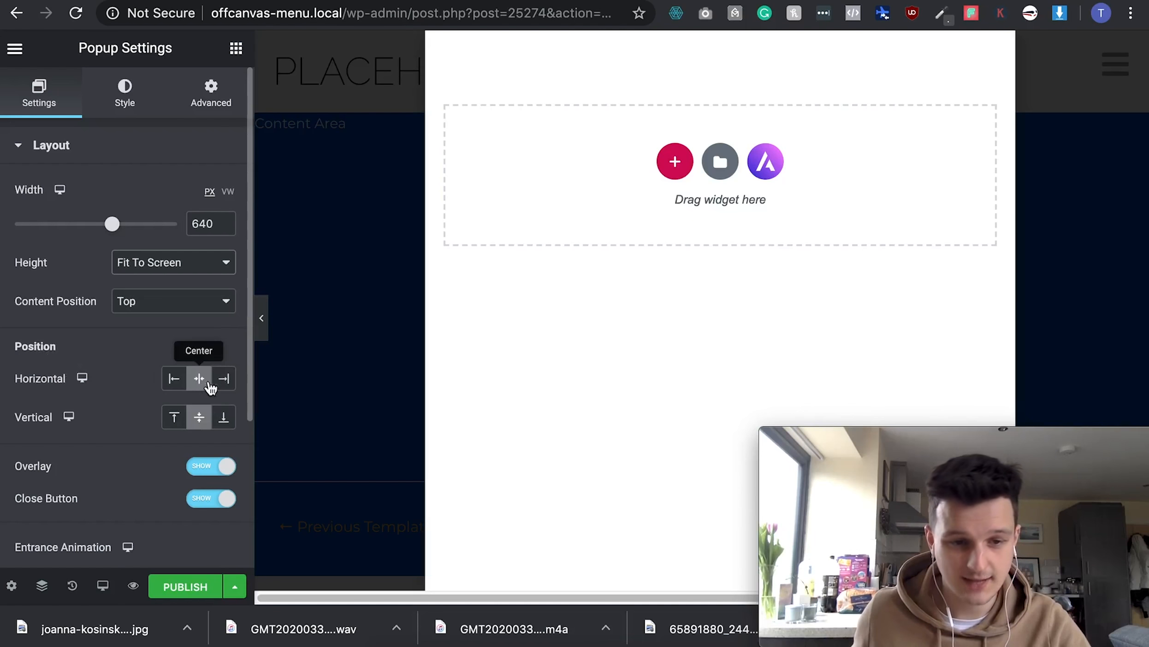
left_click(225, 380)
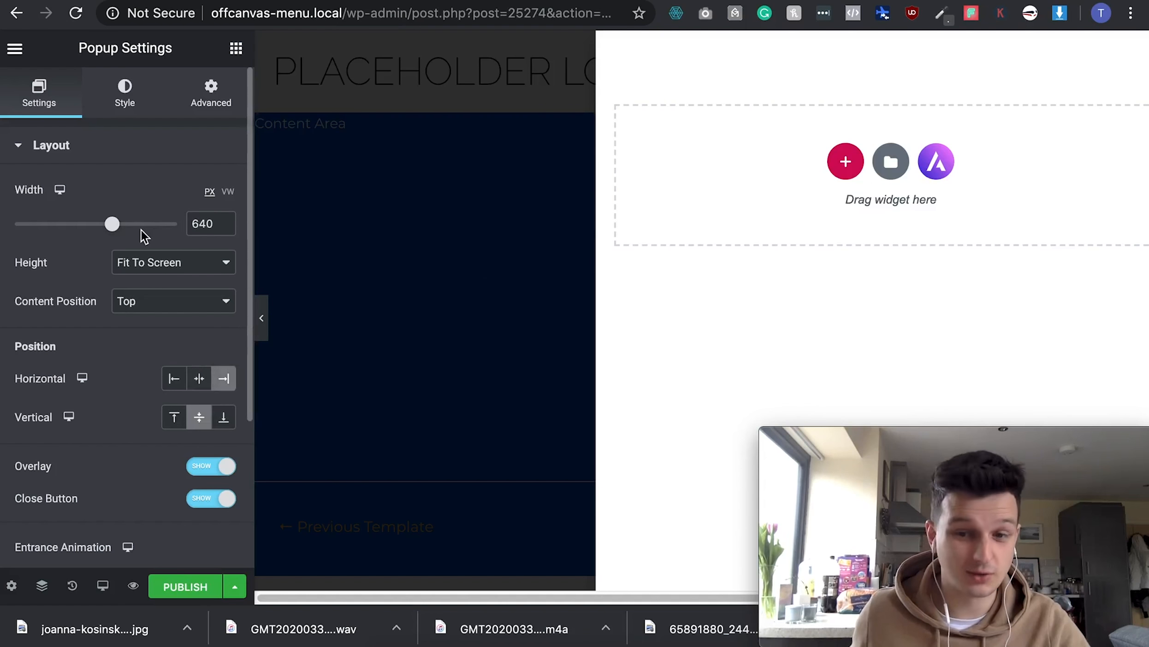
left_click_drag(116, 231, 75, 241)
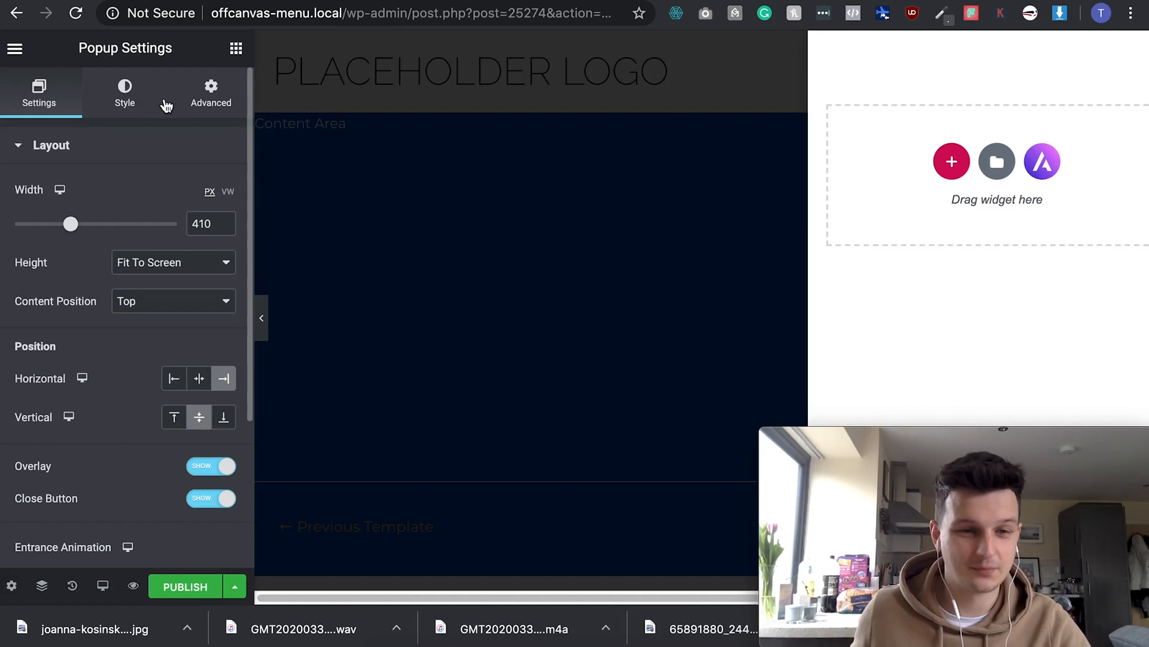
- In the popup's Style settings, set a Classic background colored black
left_click(127, 108)
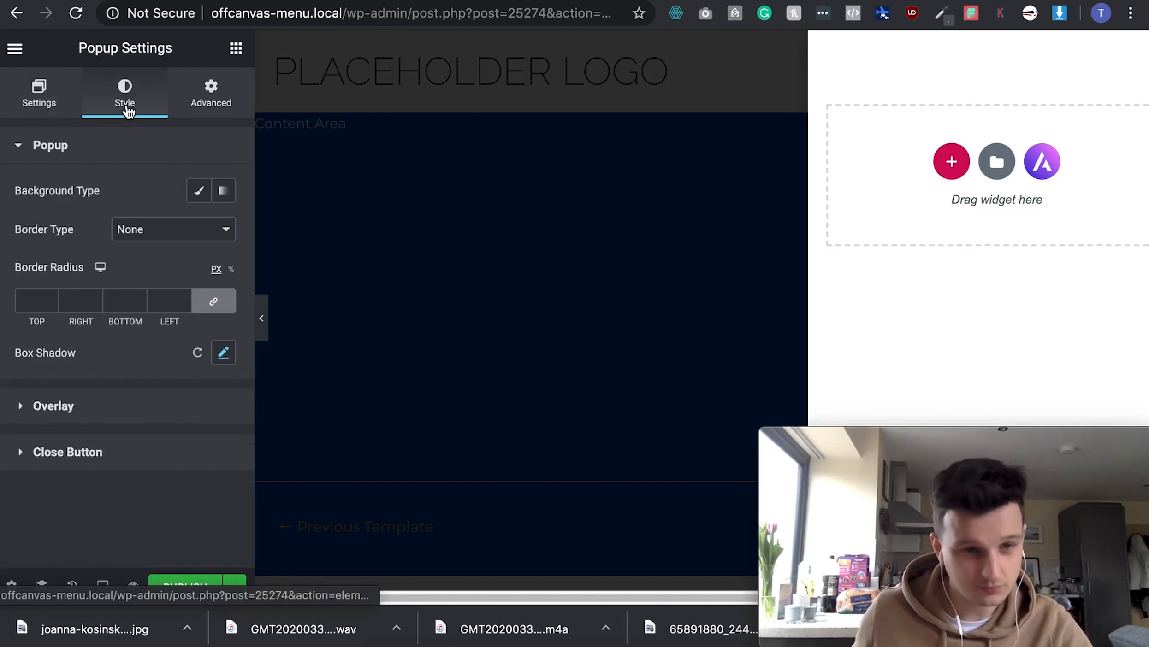
left_click(198, 194)
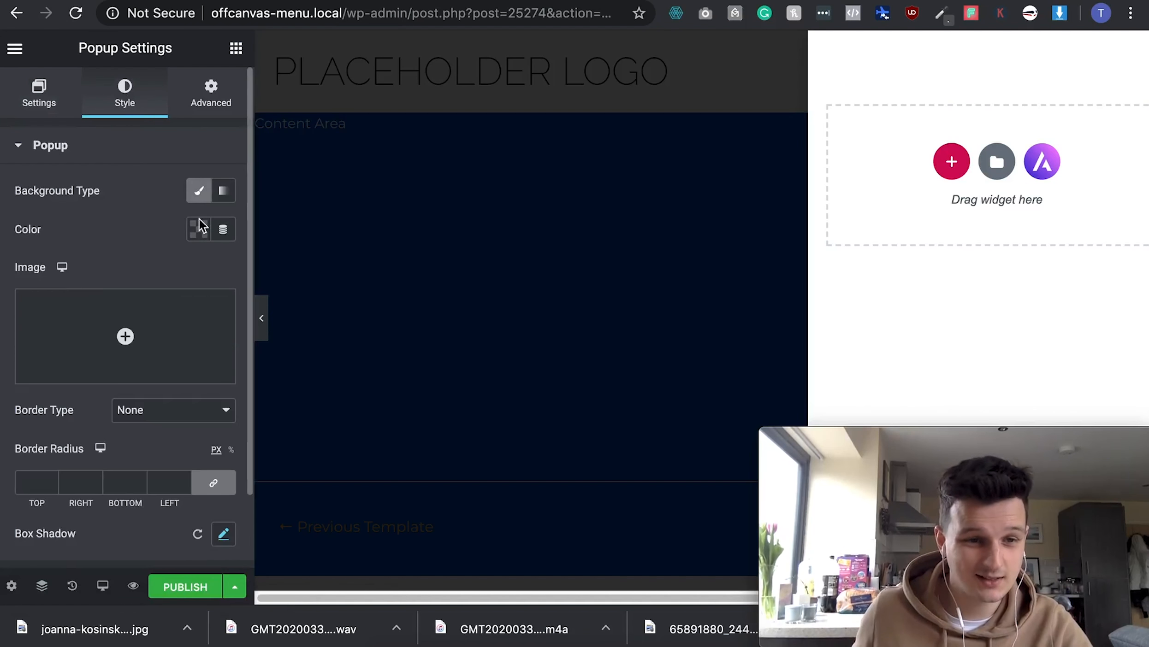
left_click(199, 228)
left_click(241, 329)
left_click(255, 273)
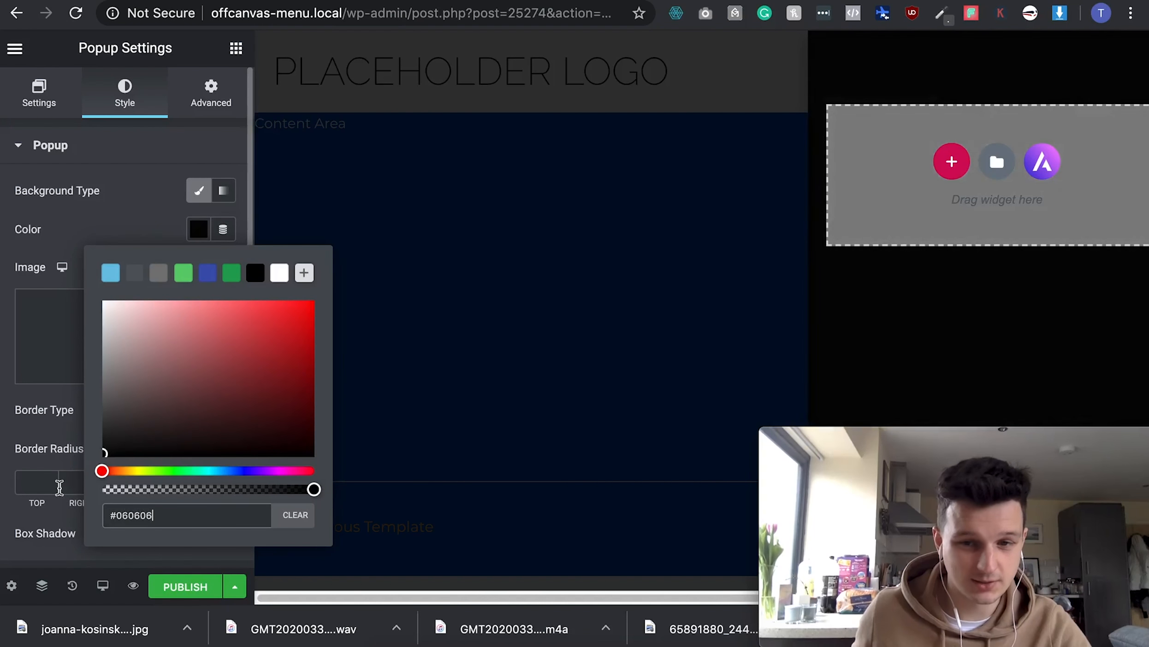
left_click(73, 238)
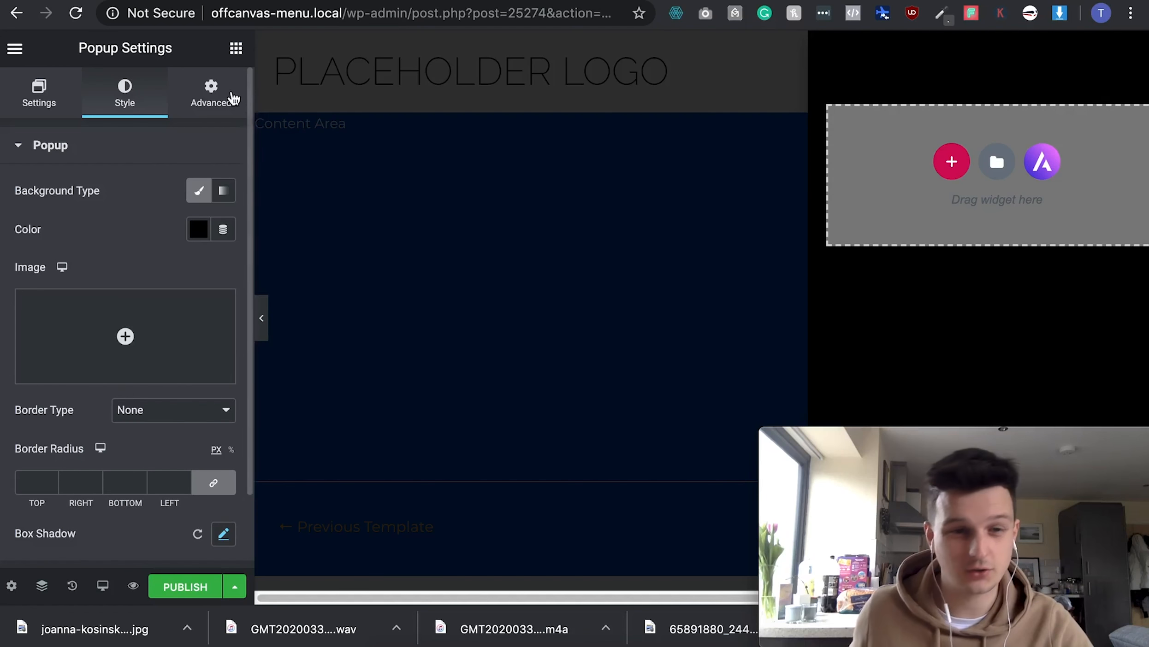
- Search 'nav' and drag a Nav Menu widget into the popup
left_click(236, 49)
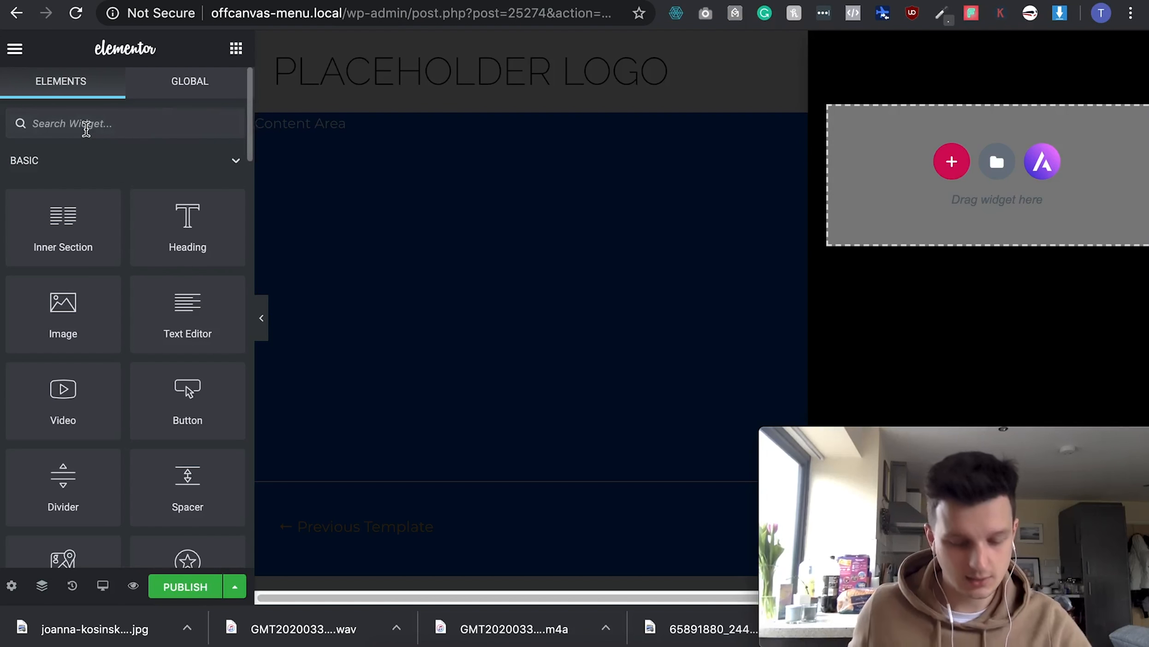
type("nav")
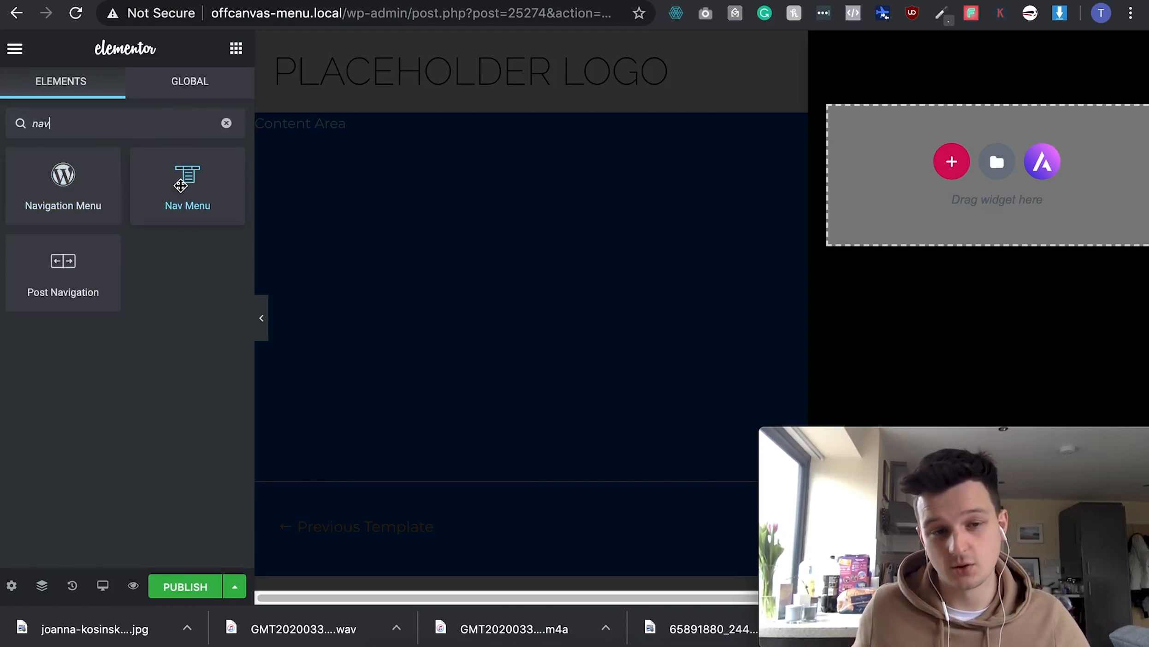
left_click_drag(178, 187, 892, 180)
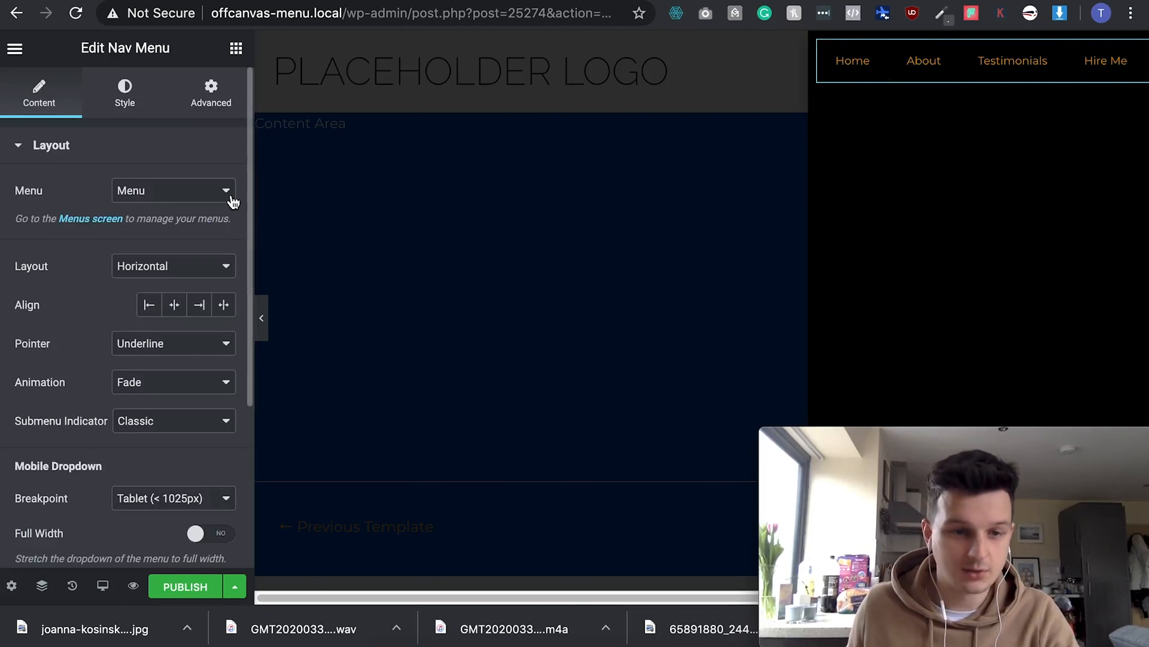
- Set the menu to Off-canvas - demo with Vertical layout and Pointer None
left_click(158, 201)
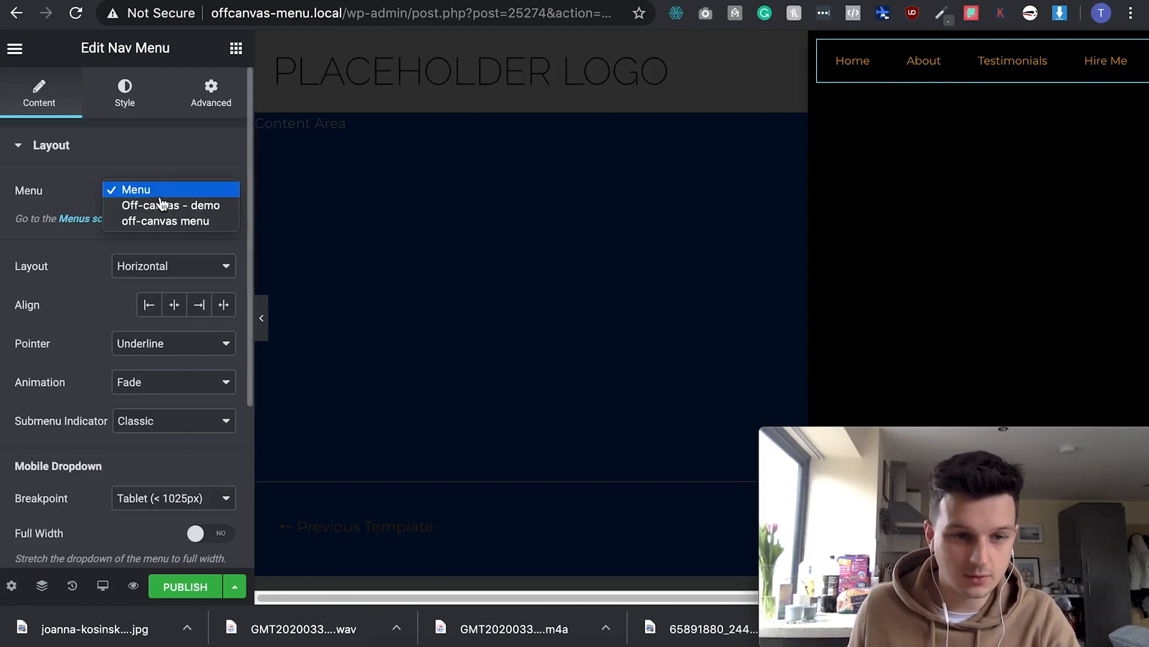
left_click(215, 206)
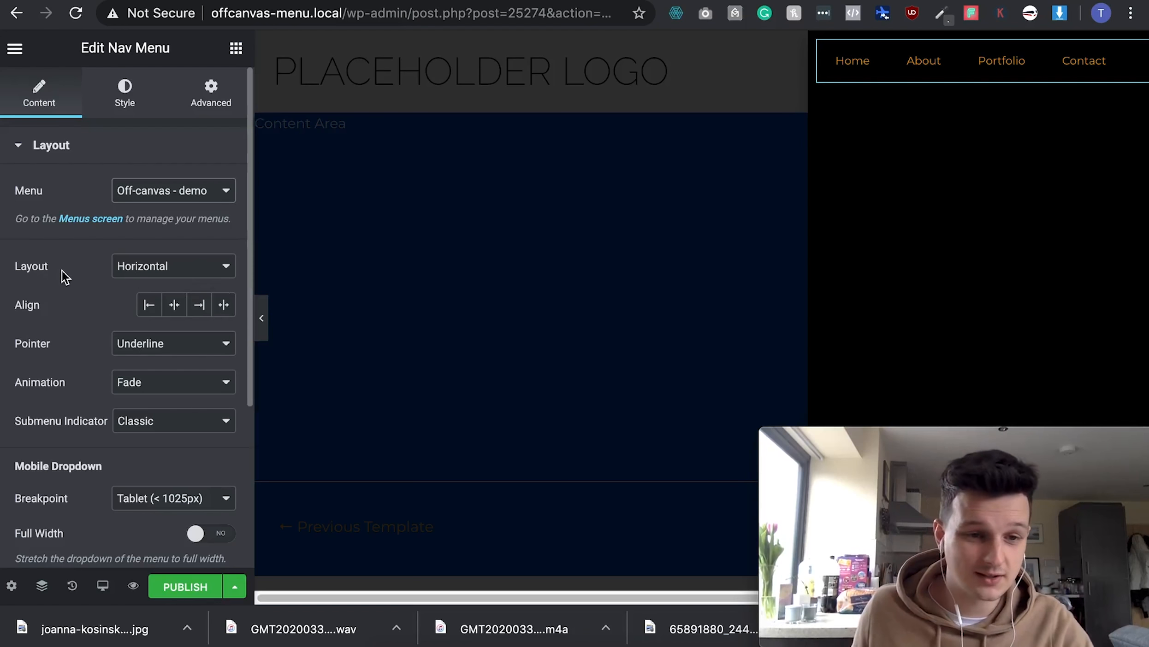
left_click(214, 272)
left_click(189, 285)
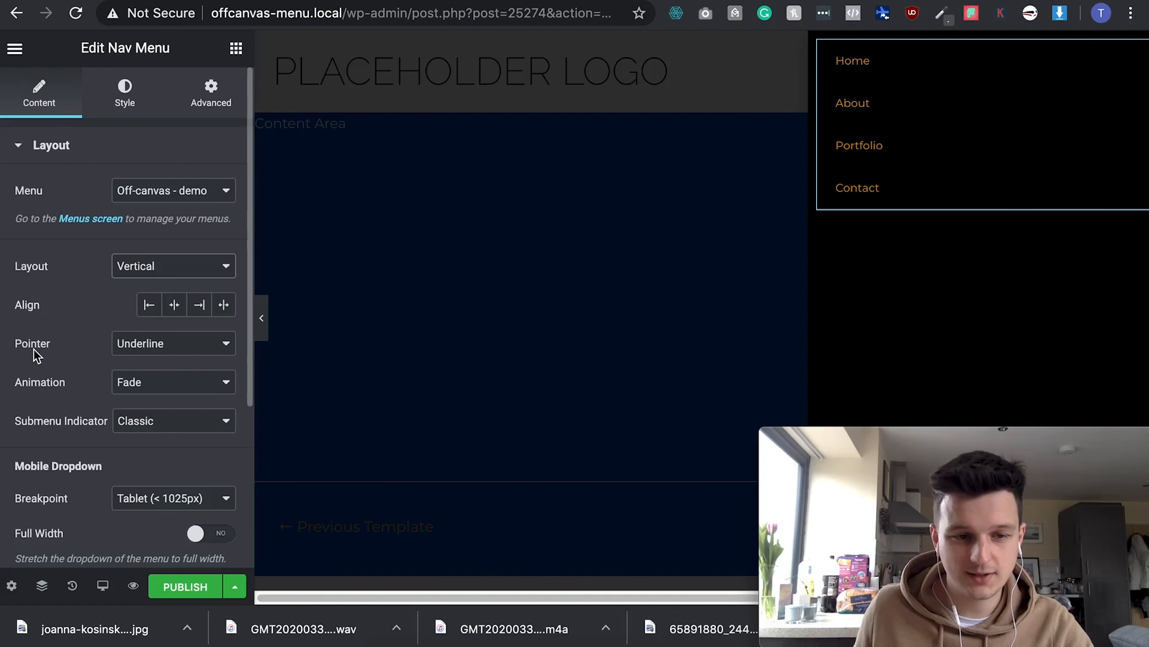
left_click(149, 348)
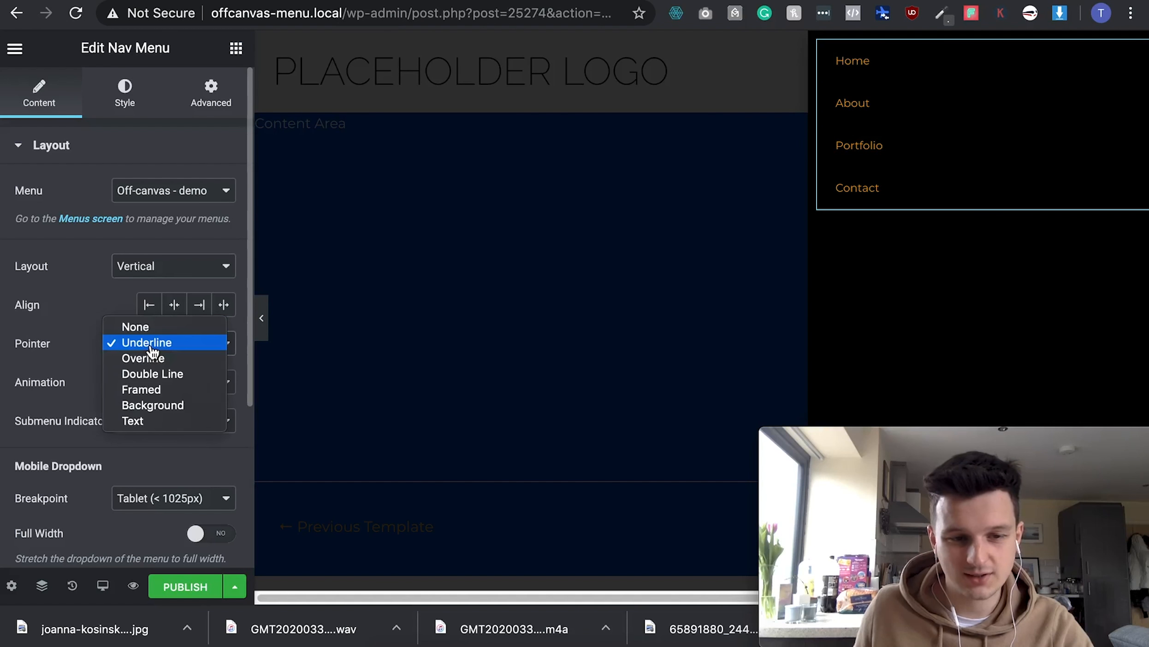
left_click(138, 327)
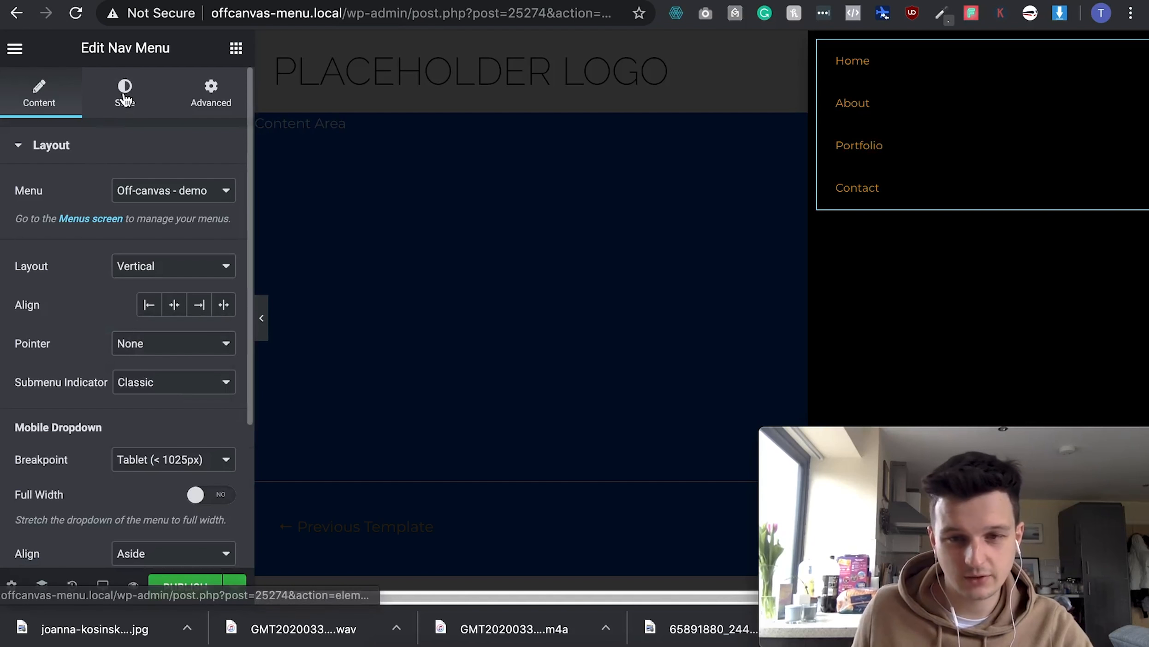
- Set the menu link typography to Raleway, weight 200, size 40 px
left_click(138, 112)
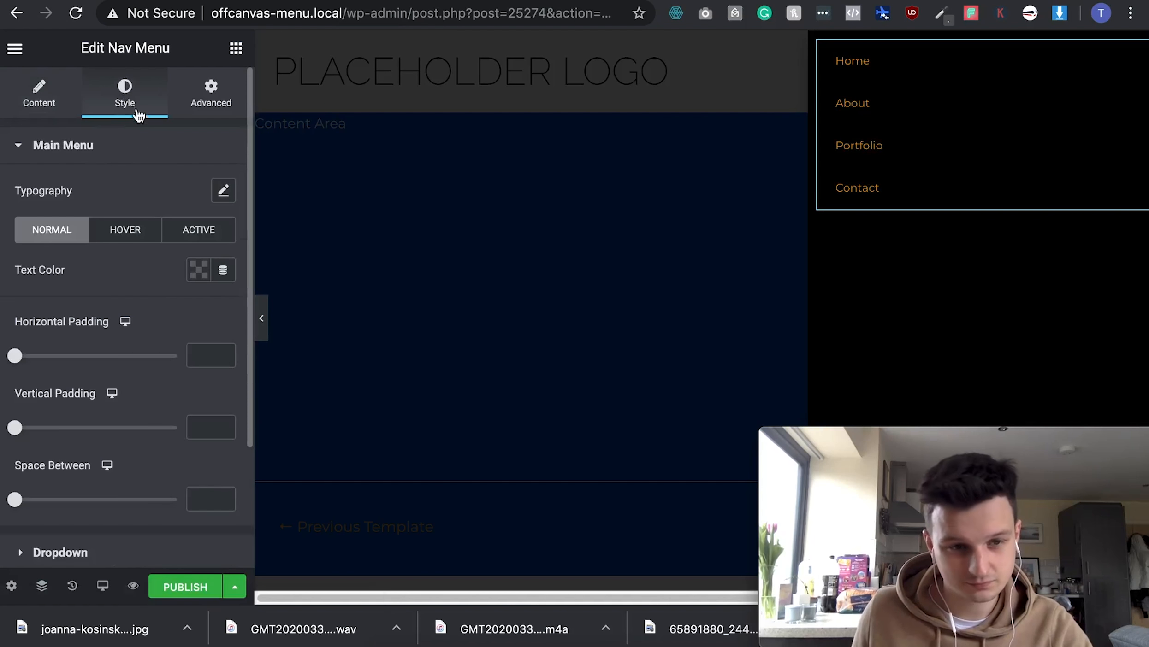
left_click(223, 193)
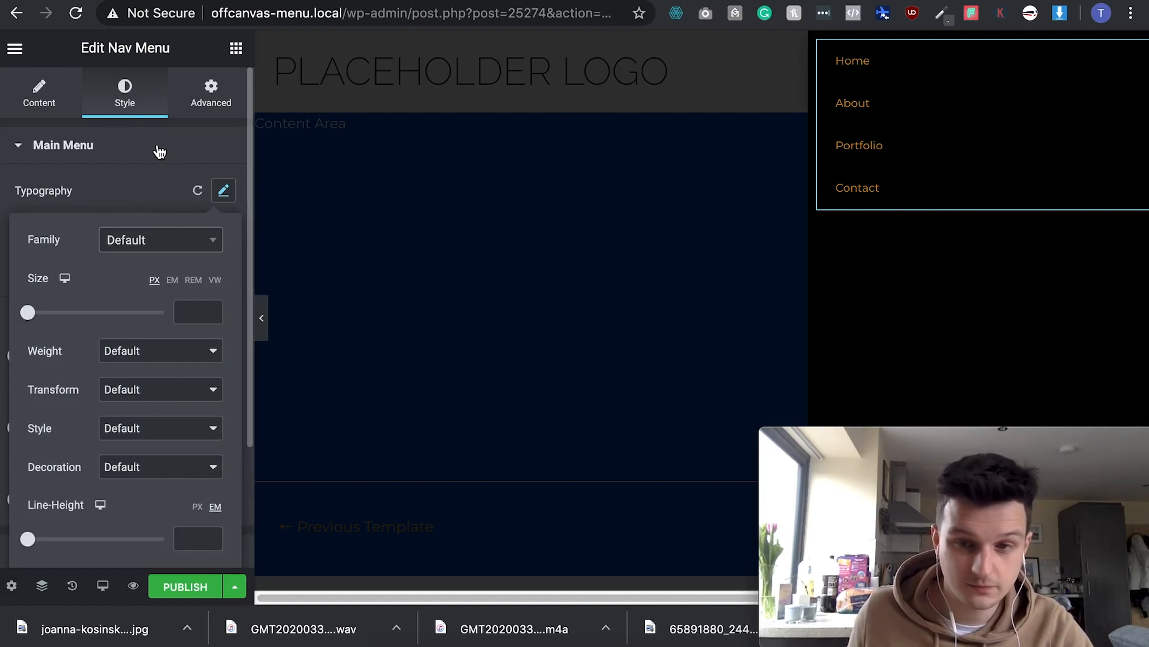
left_click(133, 253)
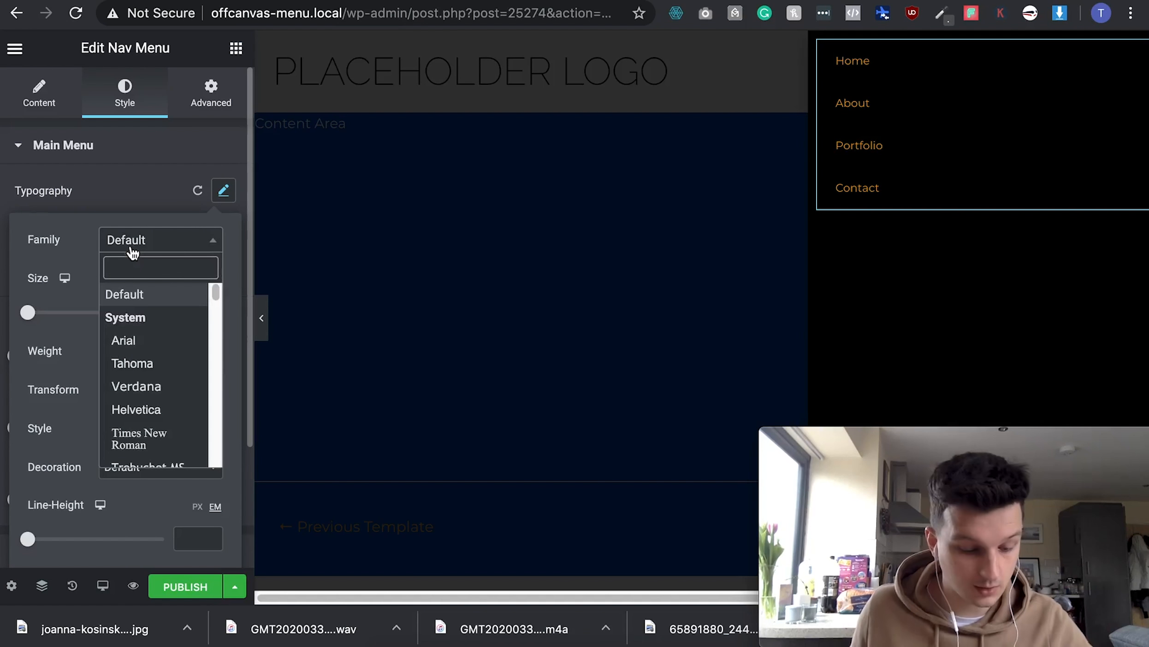
type("Raleway")
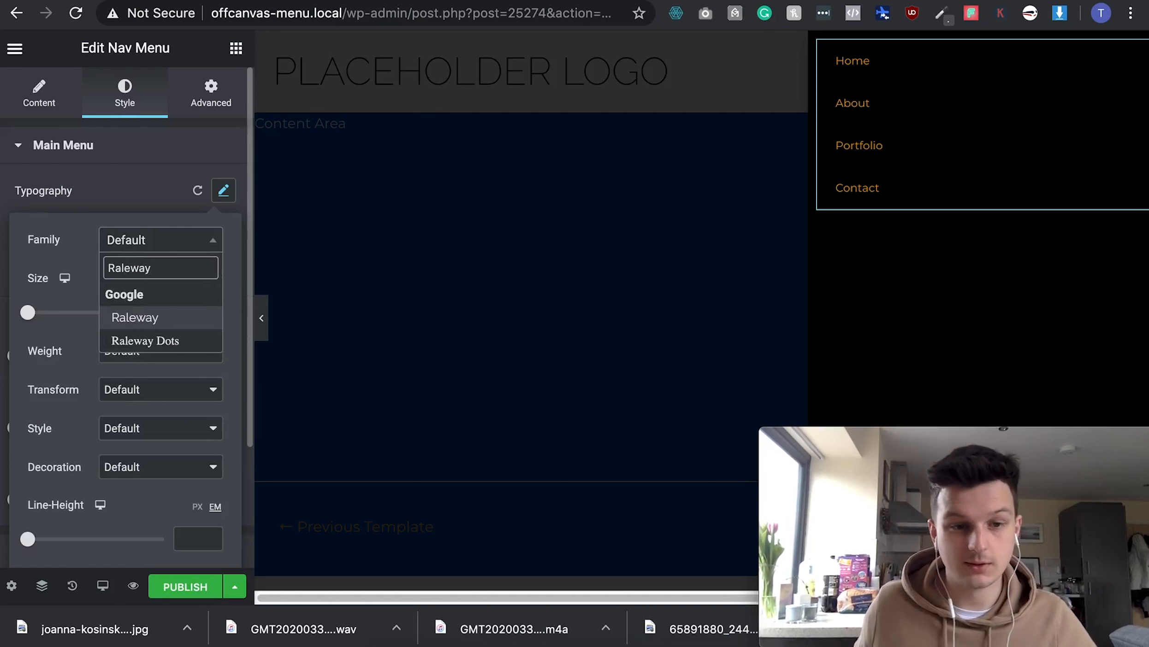
left_click(138, 319)
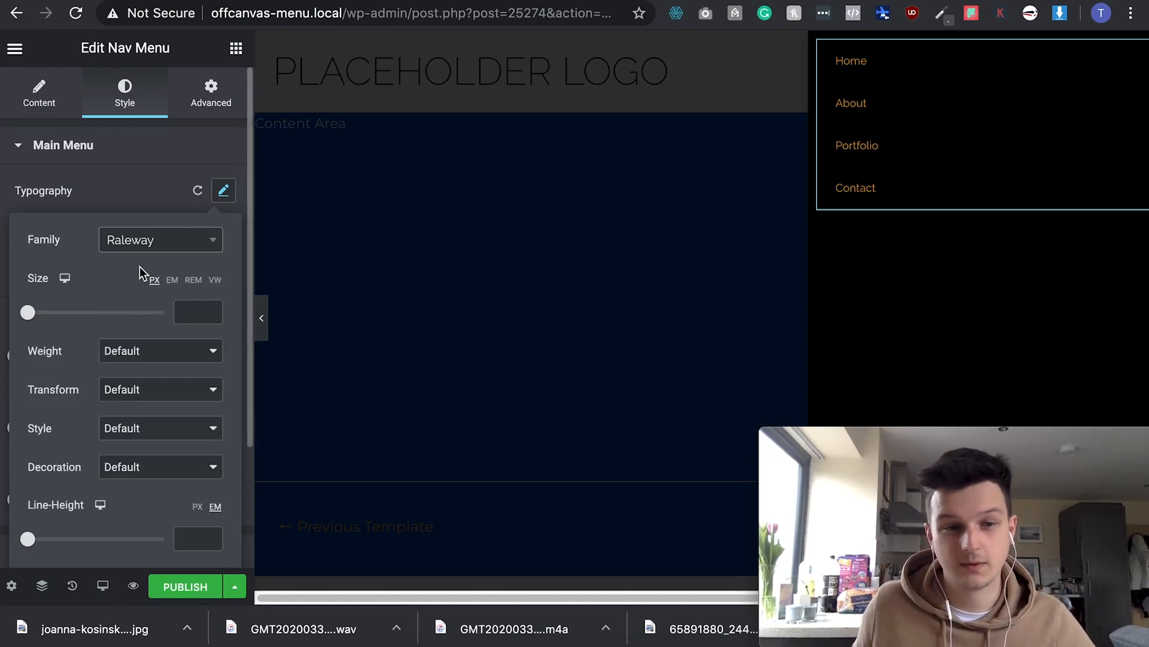
left_click(145, 356)
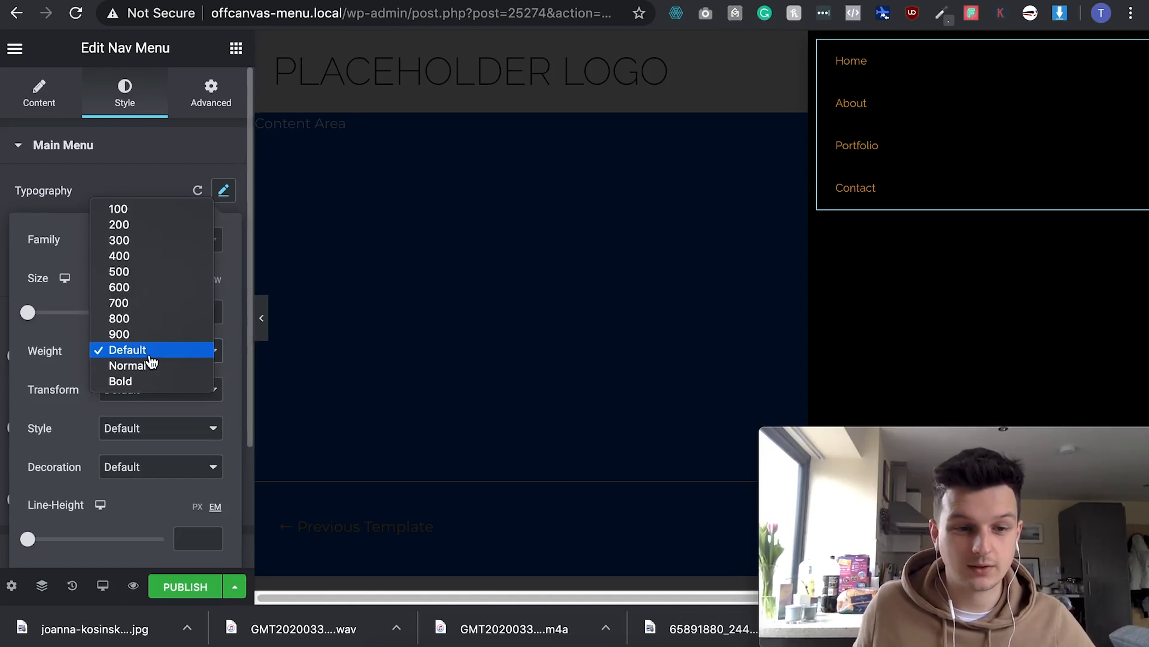
left_click(137, 226)
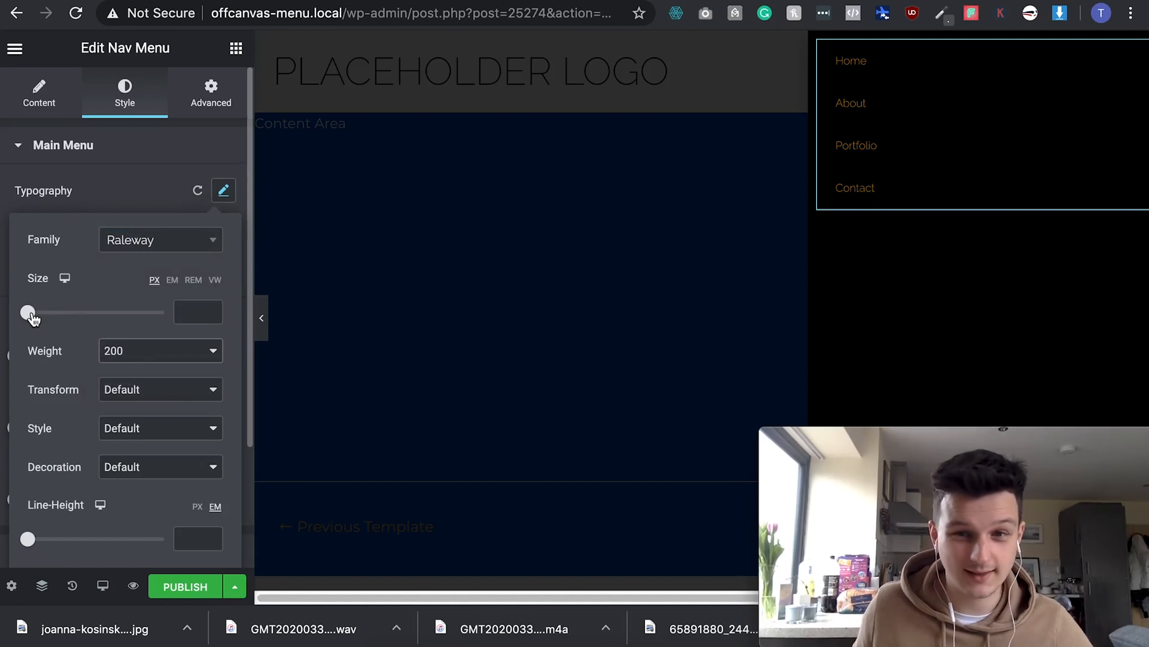
left_click_drag(30, 318, 57, 315)
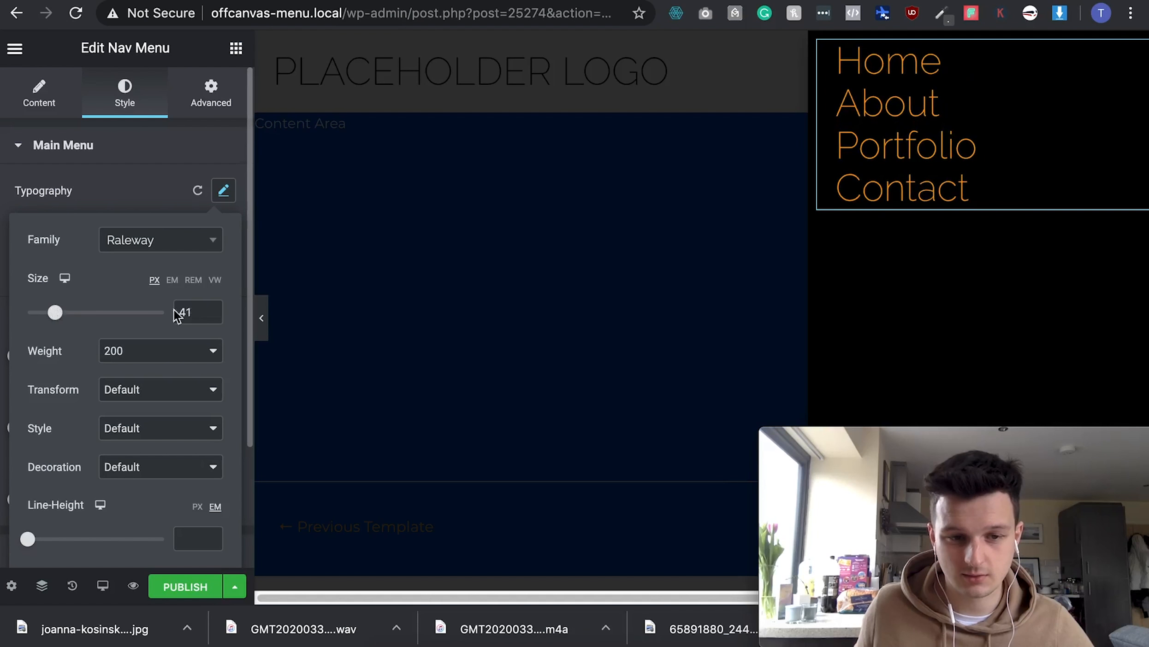
left_click(211, 316)
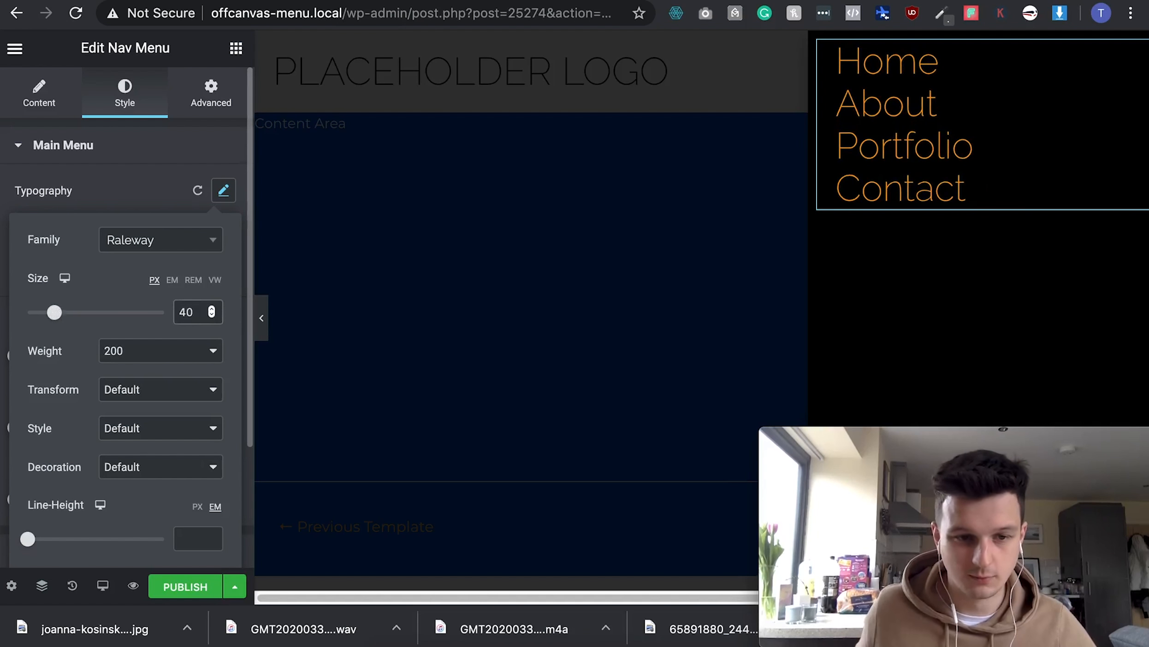
left_click(141, 190)
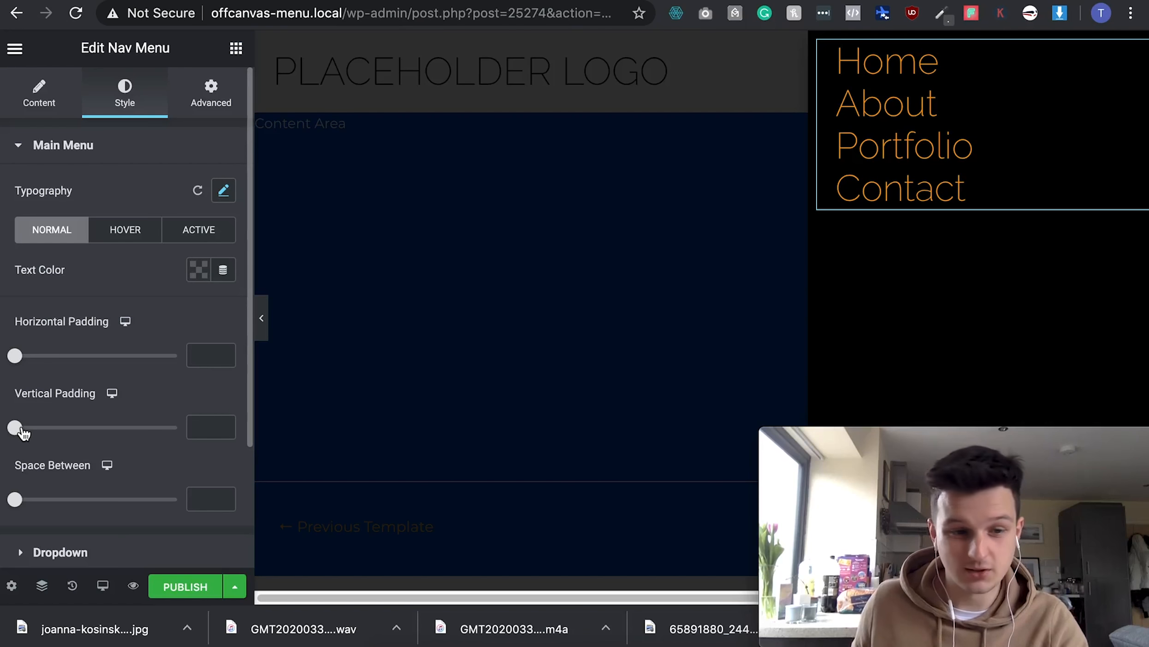
- Give the links 48 px vertical padding and a white #FFFFFF hover text colour
left_click_drag(21, 435, 187, 434)
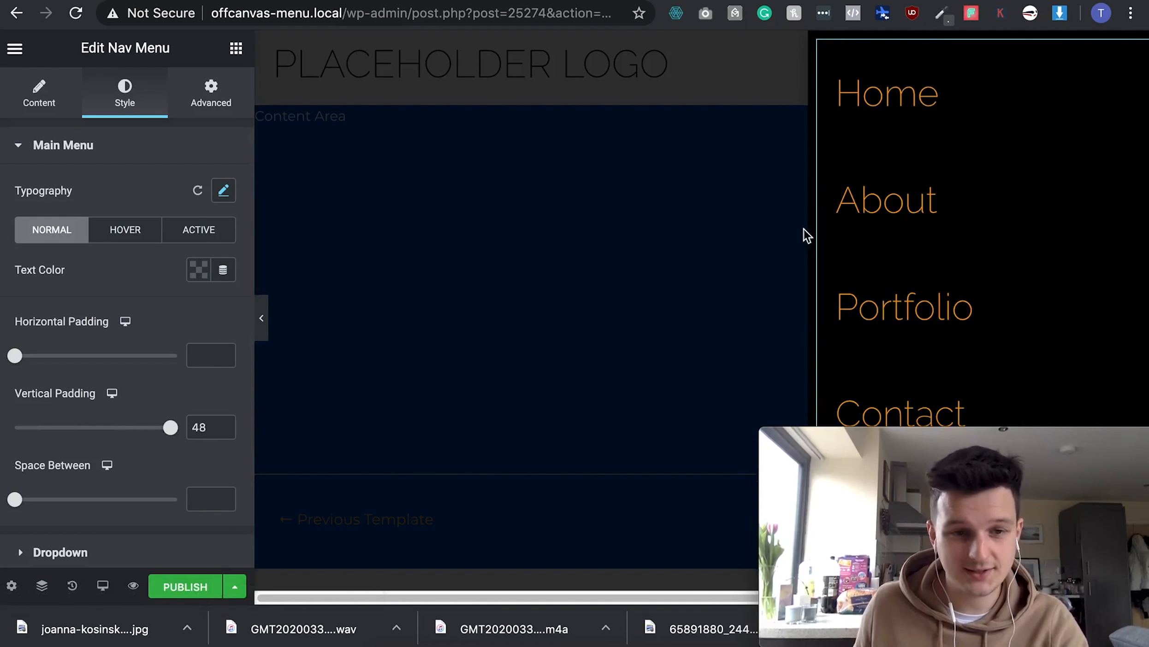
left_click(127, 240)
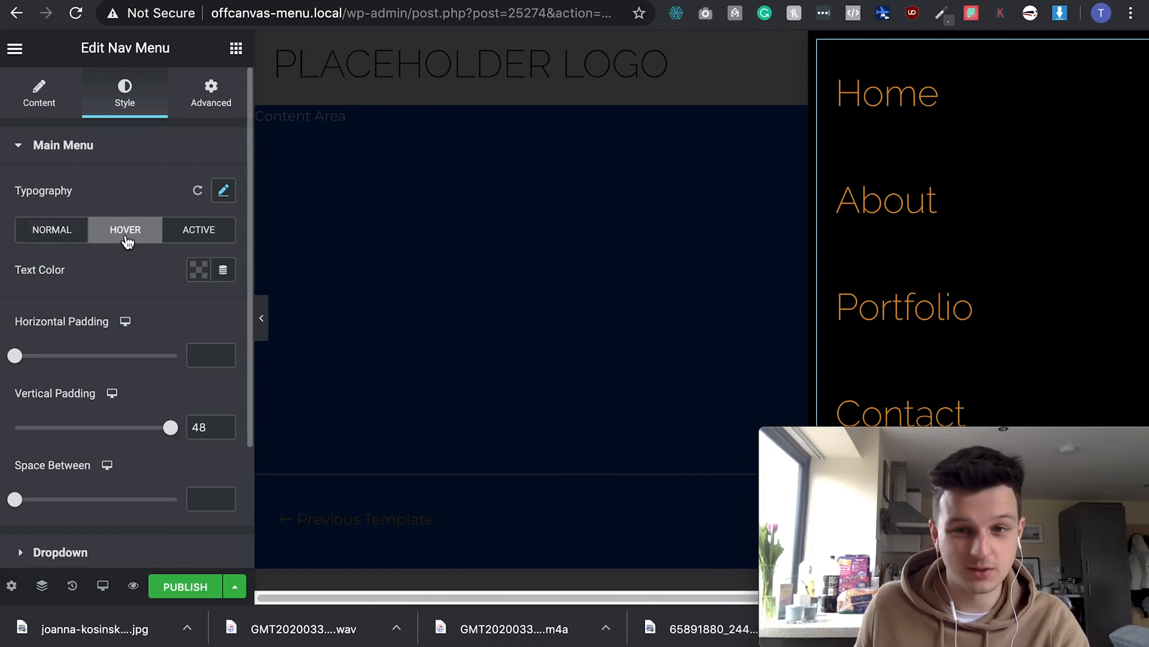
left_click(197, 272)
left_click(279, 313)
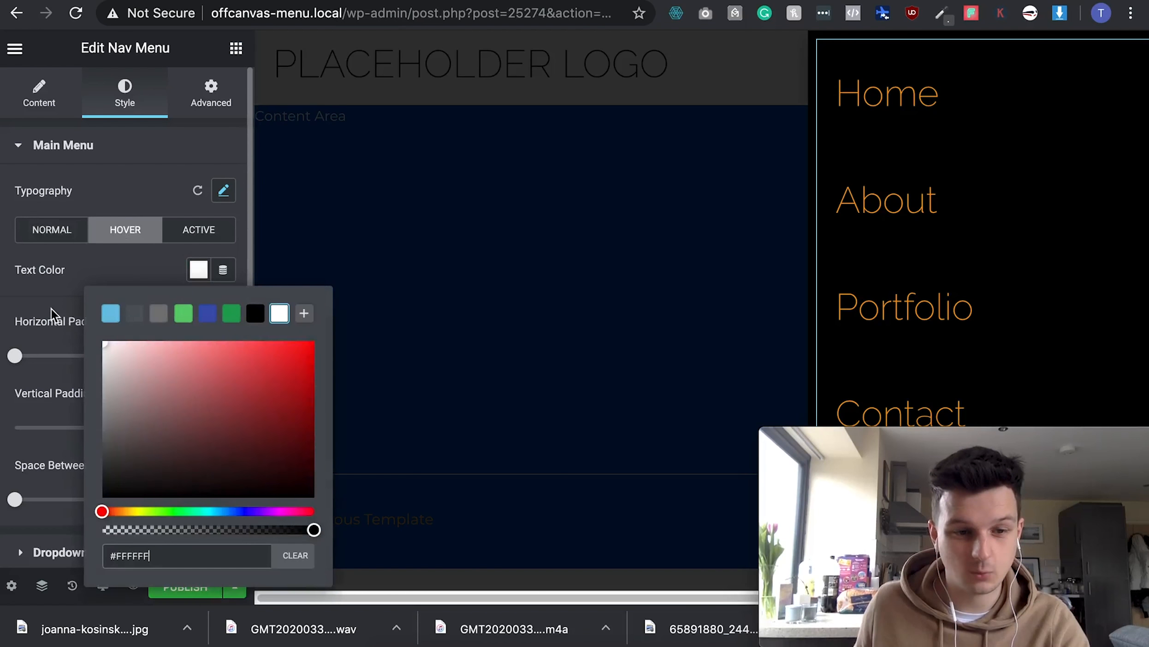
left_click(107, 273)
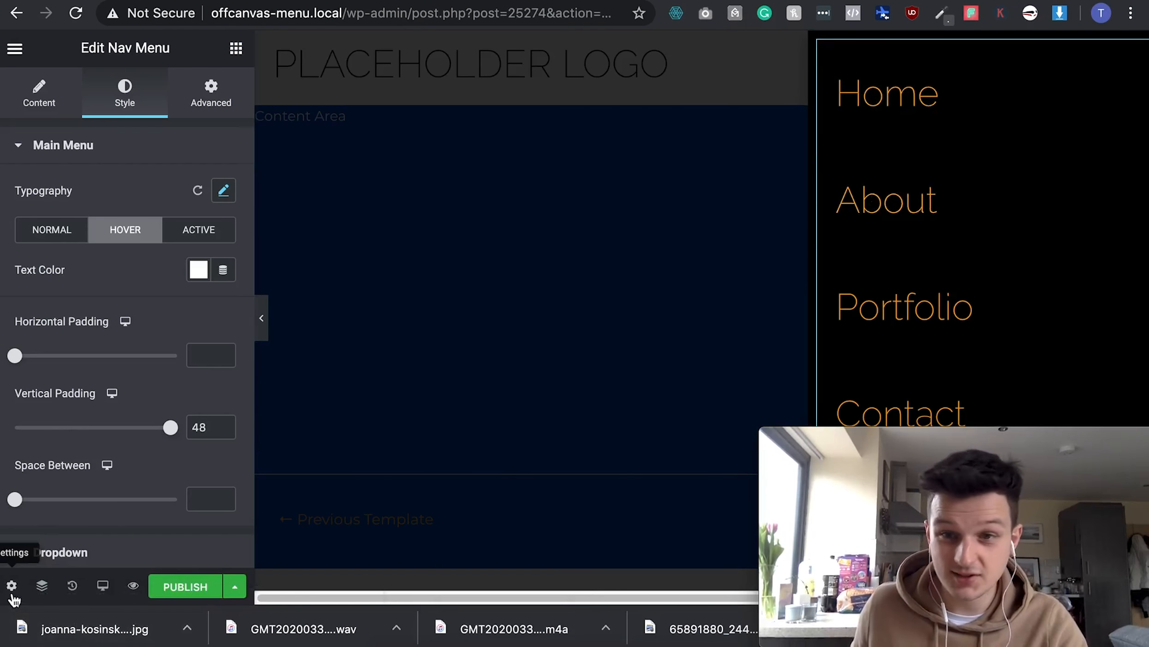
- Lower the popup background colour's alpha to about #00000075 in Popup Settings Style
left_click(11, 586)
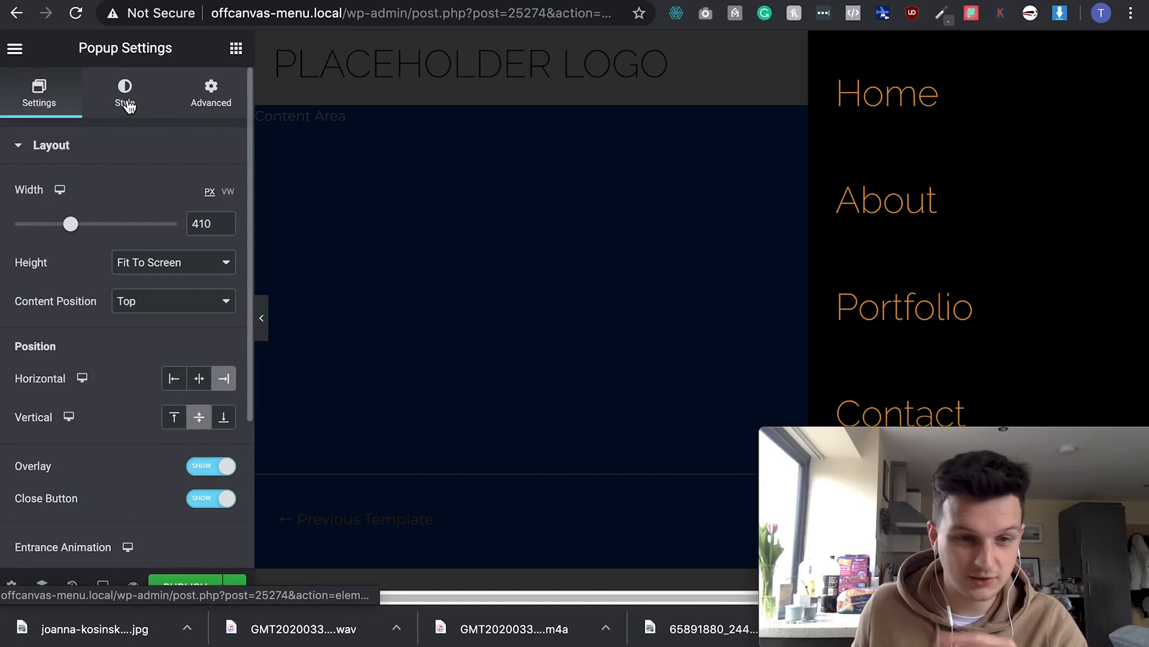
left_click(105, 99)
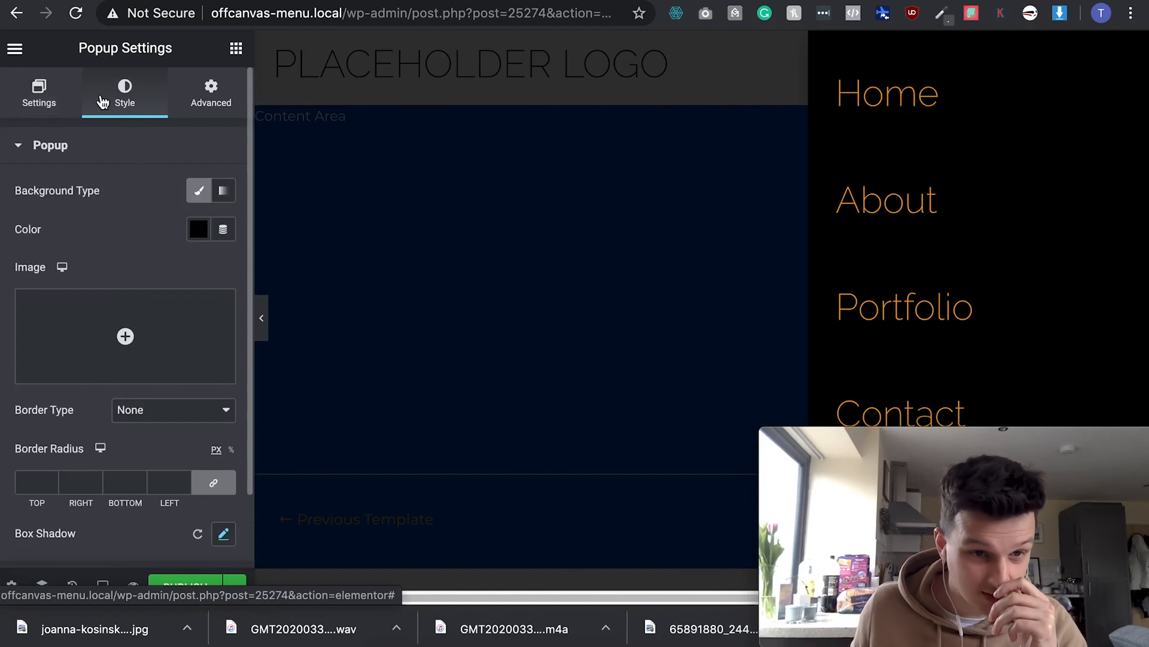
left_click(205, 240)
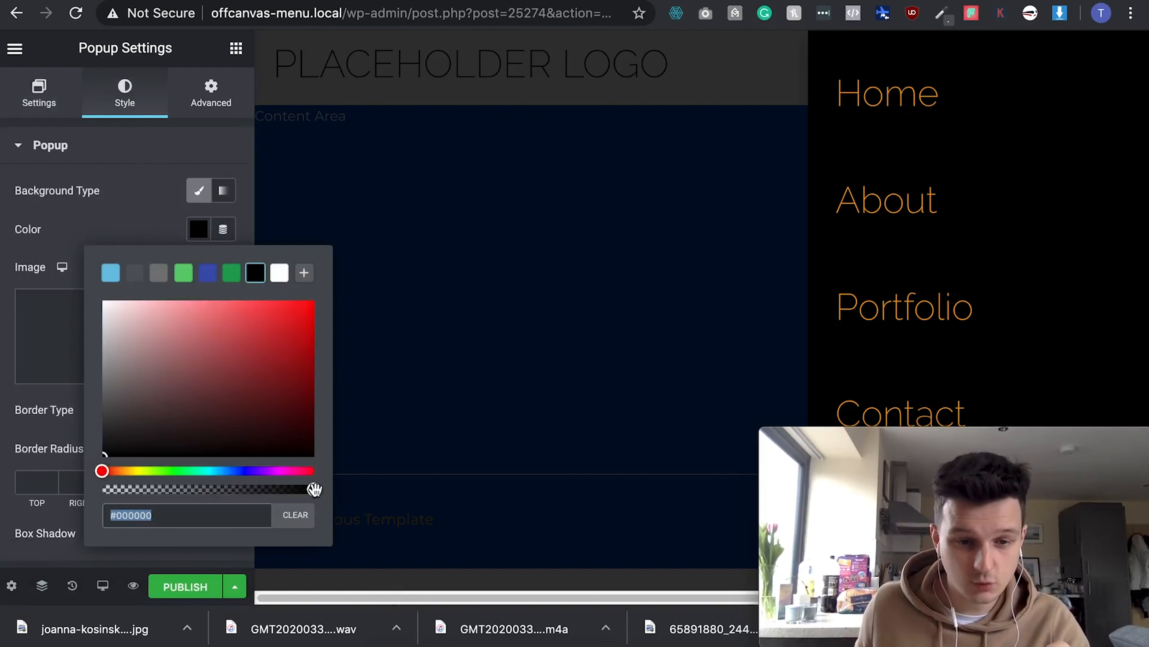
left_click_drag(314, 490, 200, 489)
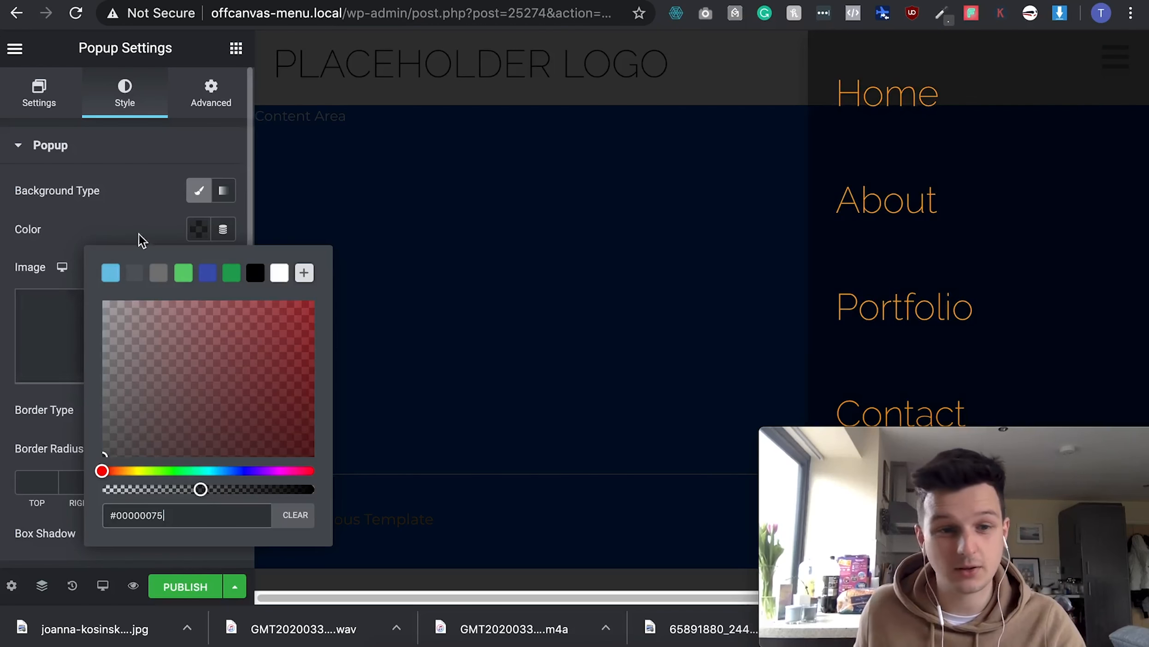
left_click(146, 218)
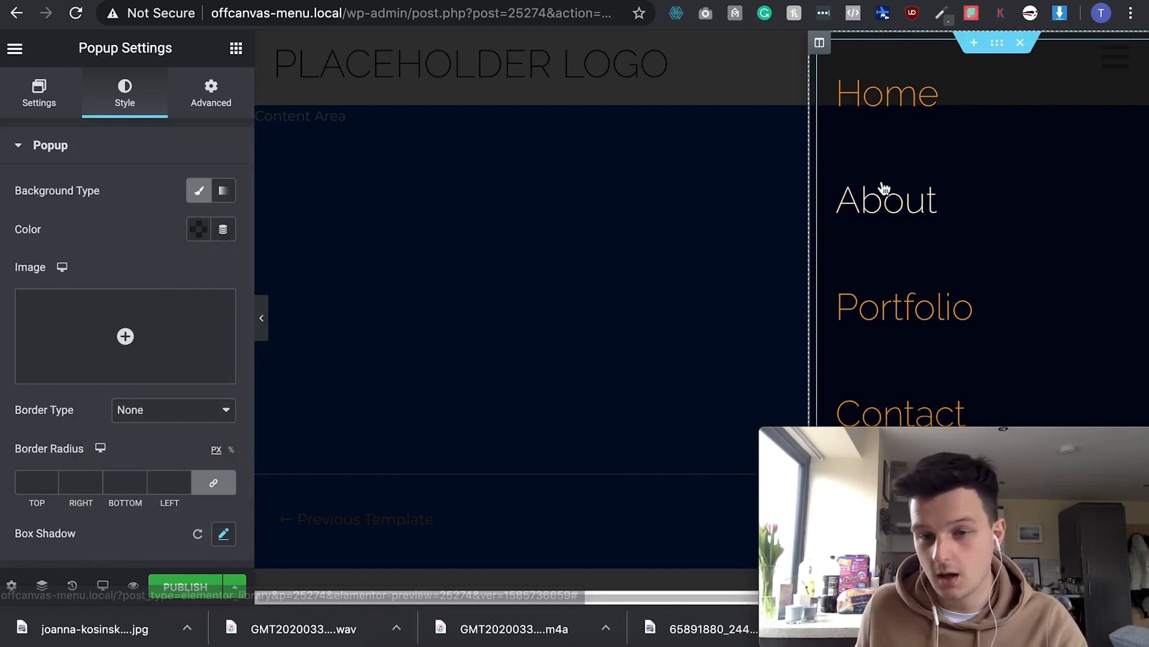
- Test that the hamburger icon opens the semi-transparent menu popup
scroll(902, 238, "down", 1)
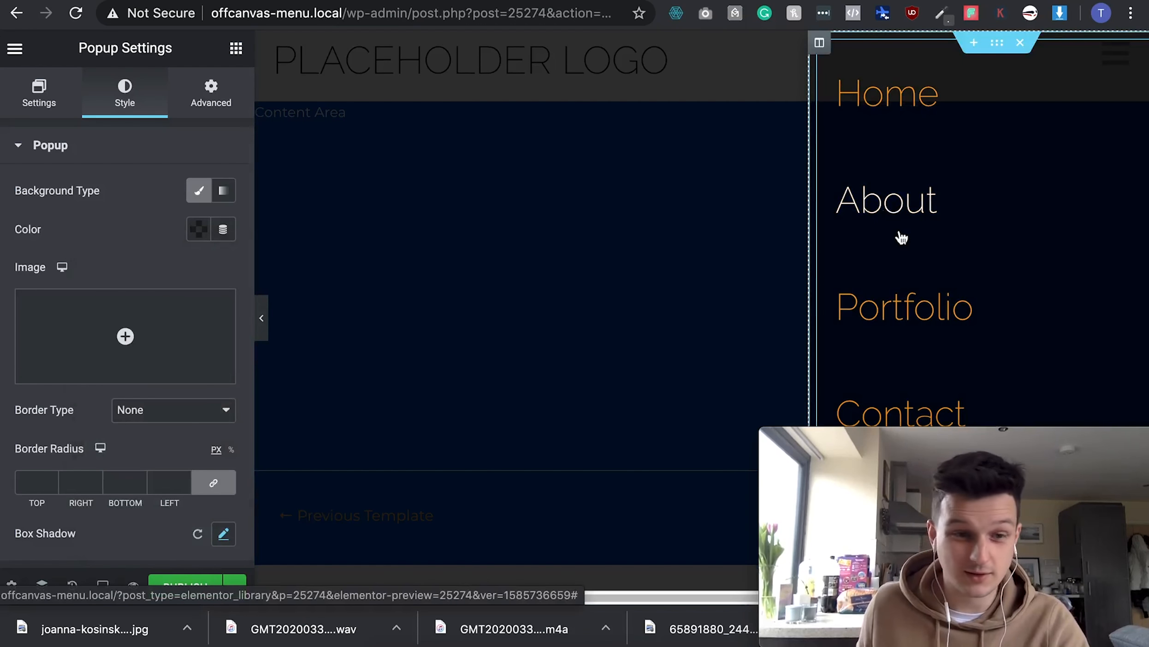
scroll(83, 235, "down", 2)
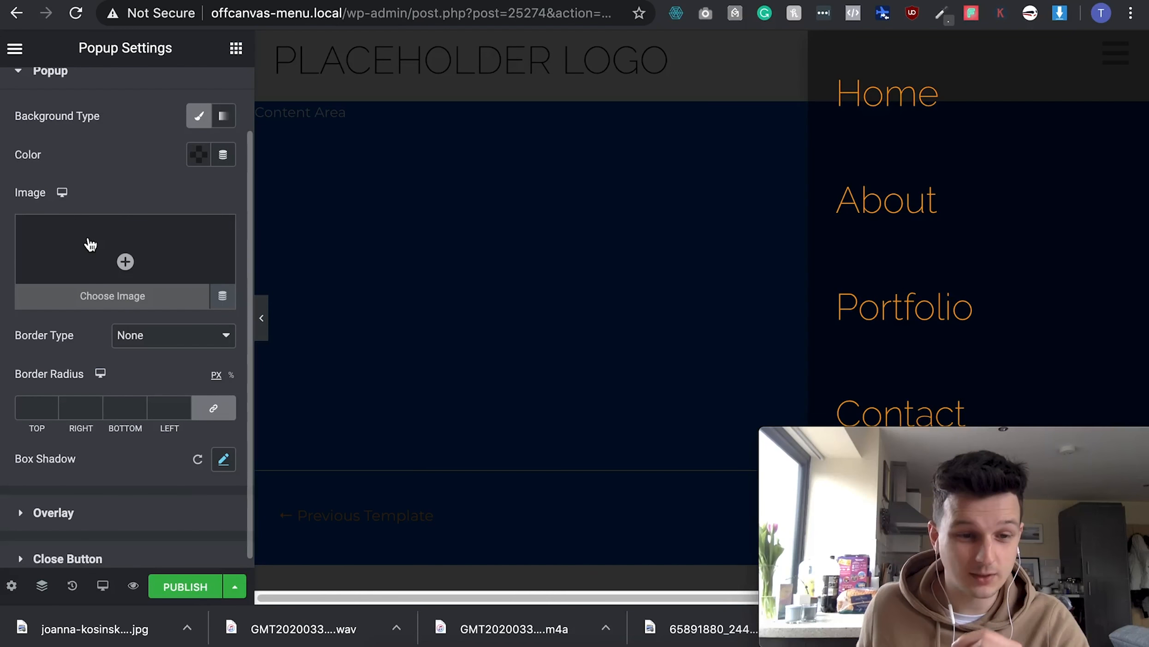
scroll(89, 244, "up", 1)
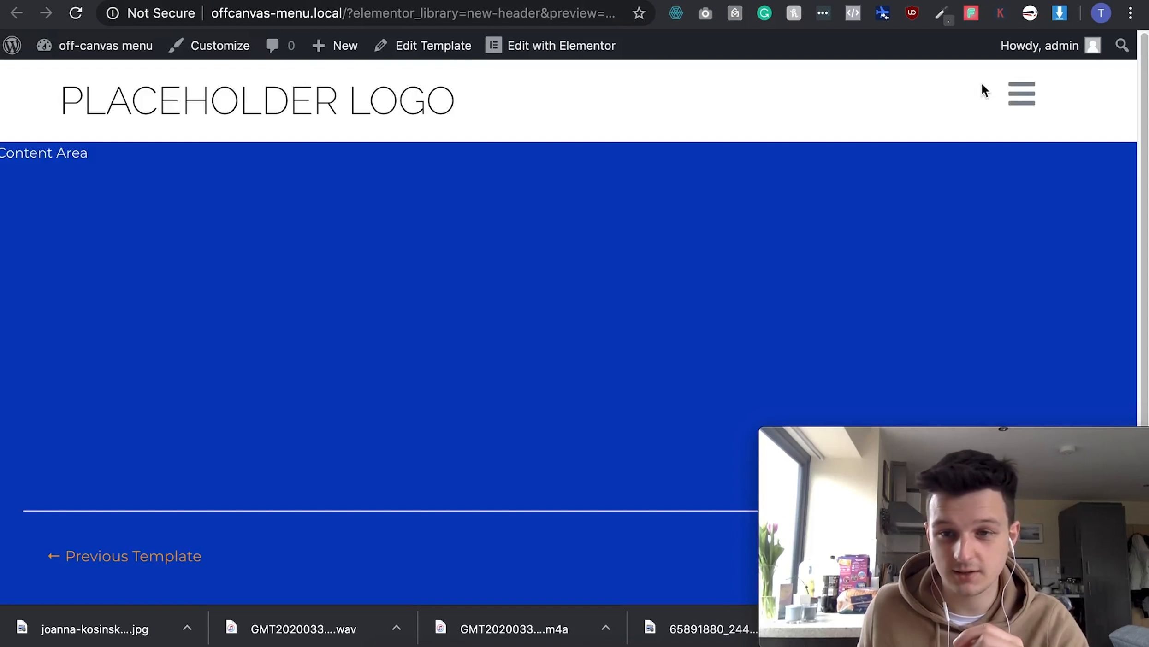
left_click(1018, 94)
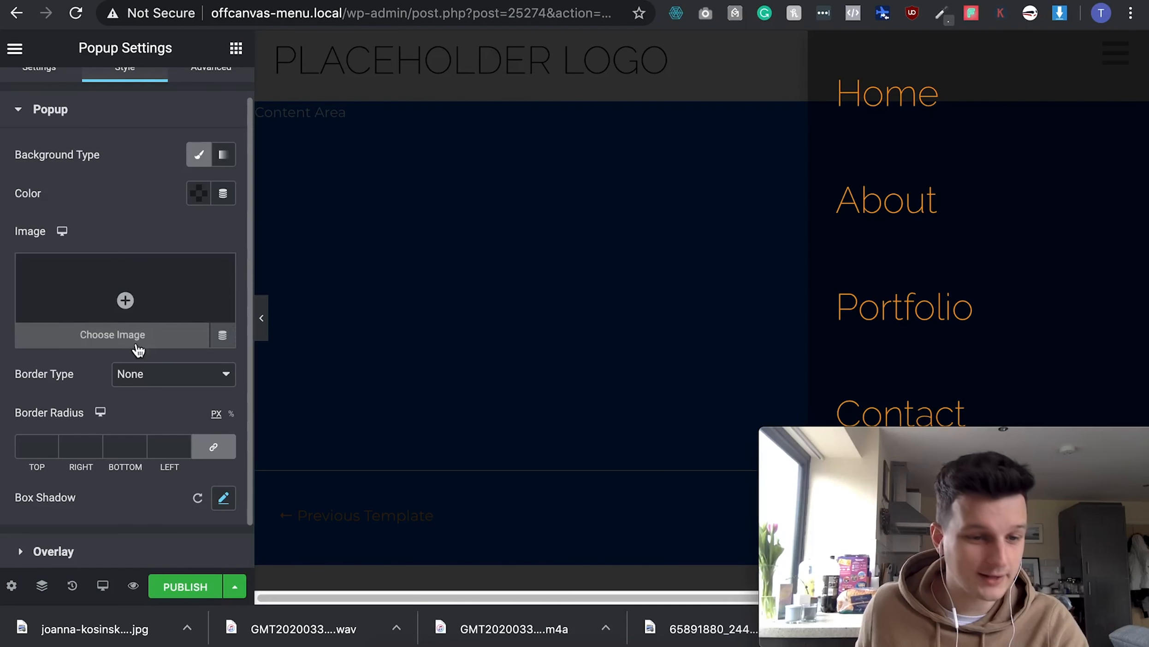
scroll(134, 323, "down", 1)
scroll(137, 344, "up", 2)
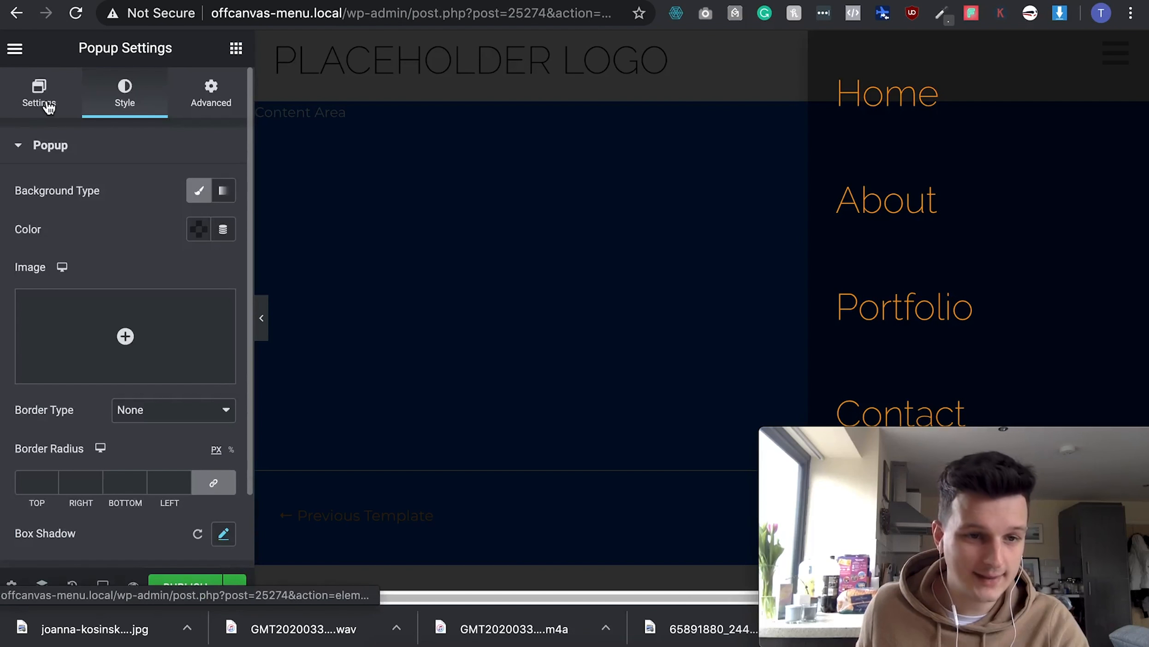
- Set the popup's entrance animation to Fade In Right and exit animation to Fade Out Right
left_click(11, 589)
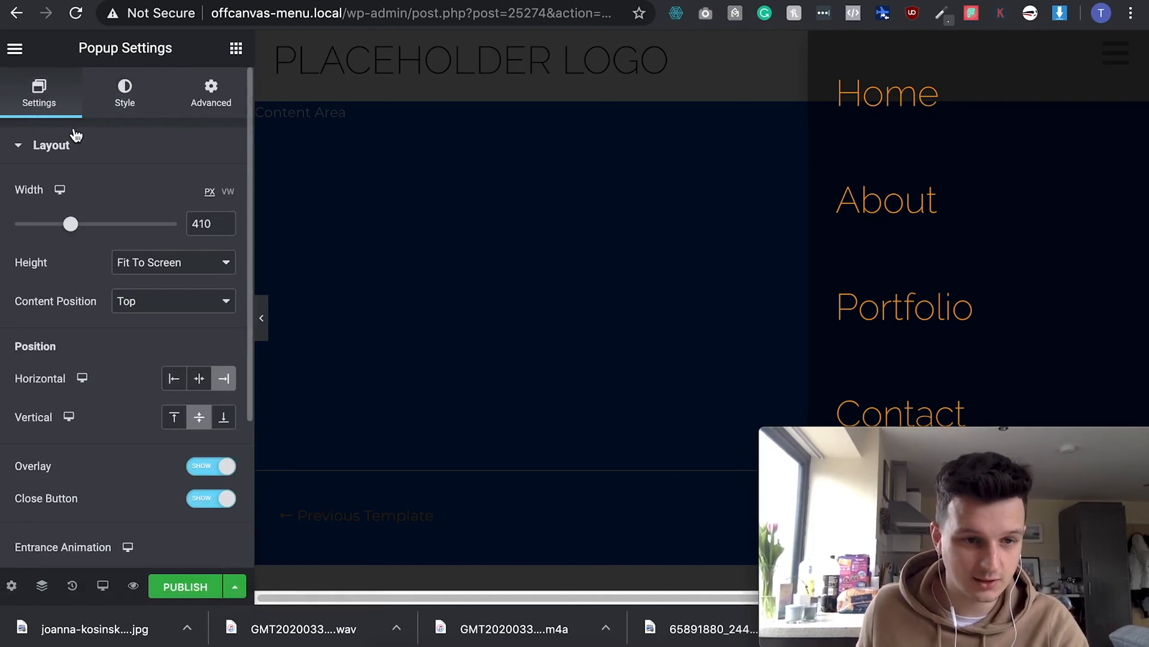
scroll(203, 374, "down", 4)
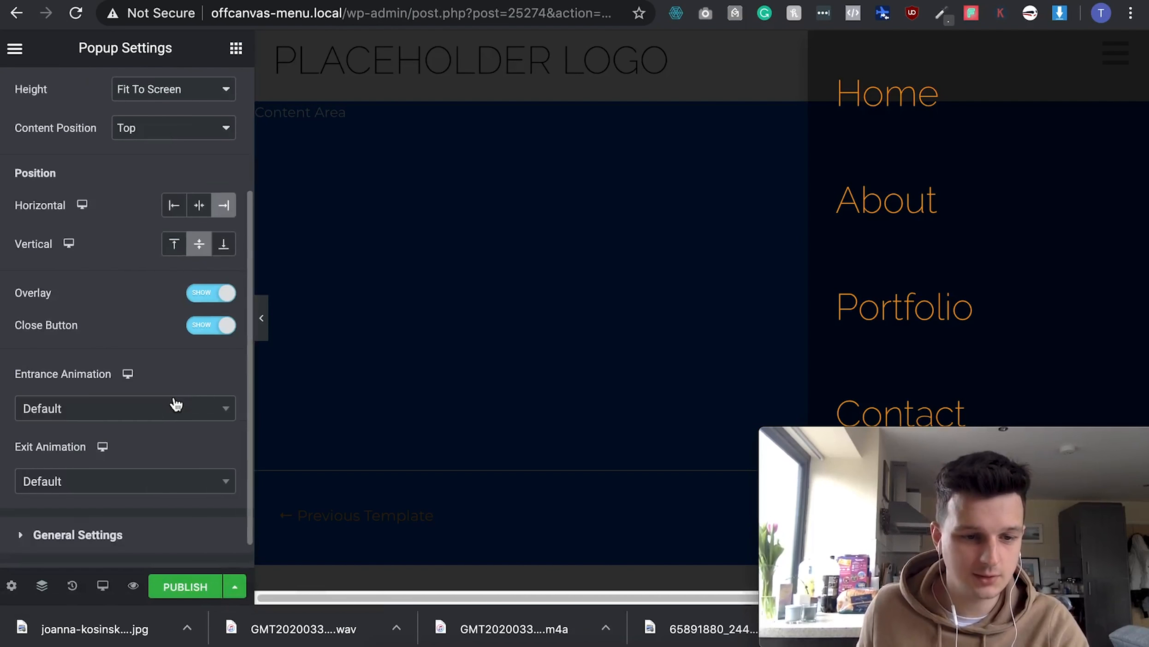
left_click(82, 410)
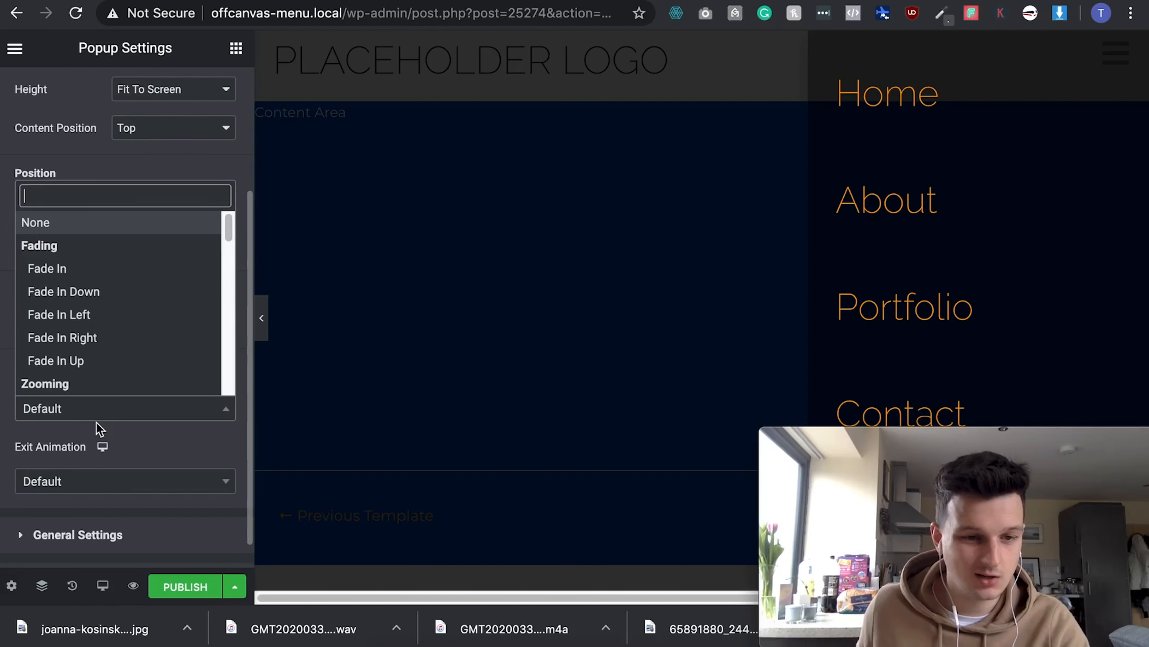
left_click(113, 347)
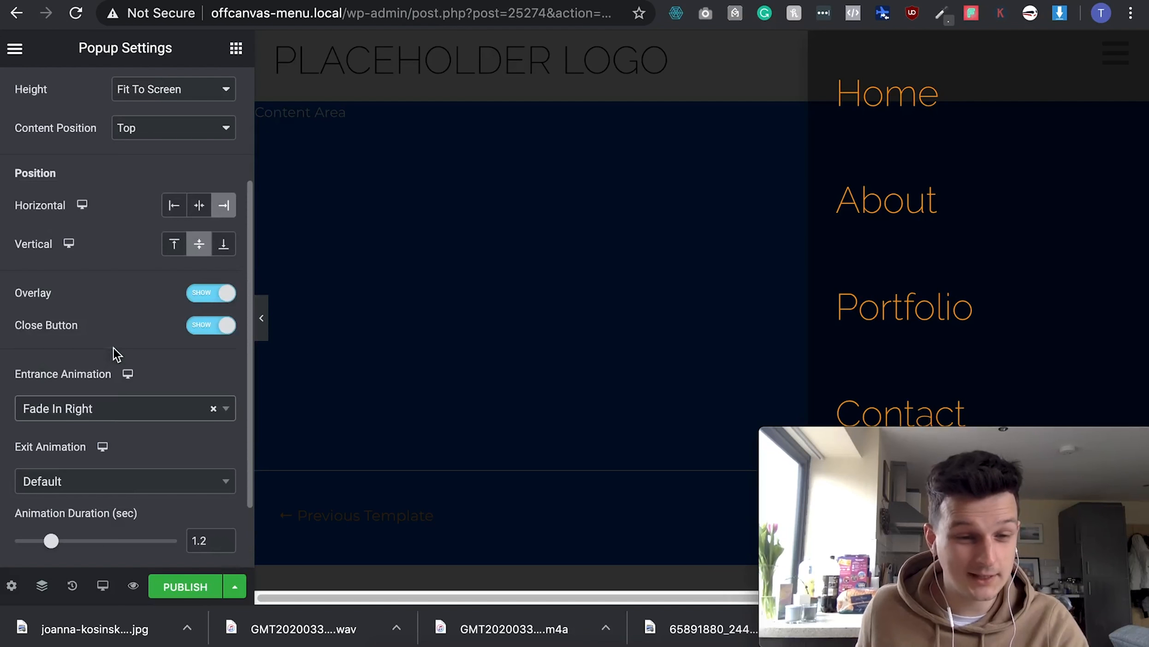
left_click(117, 486)
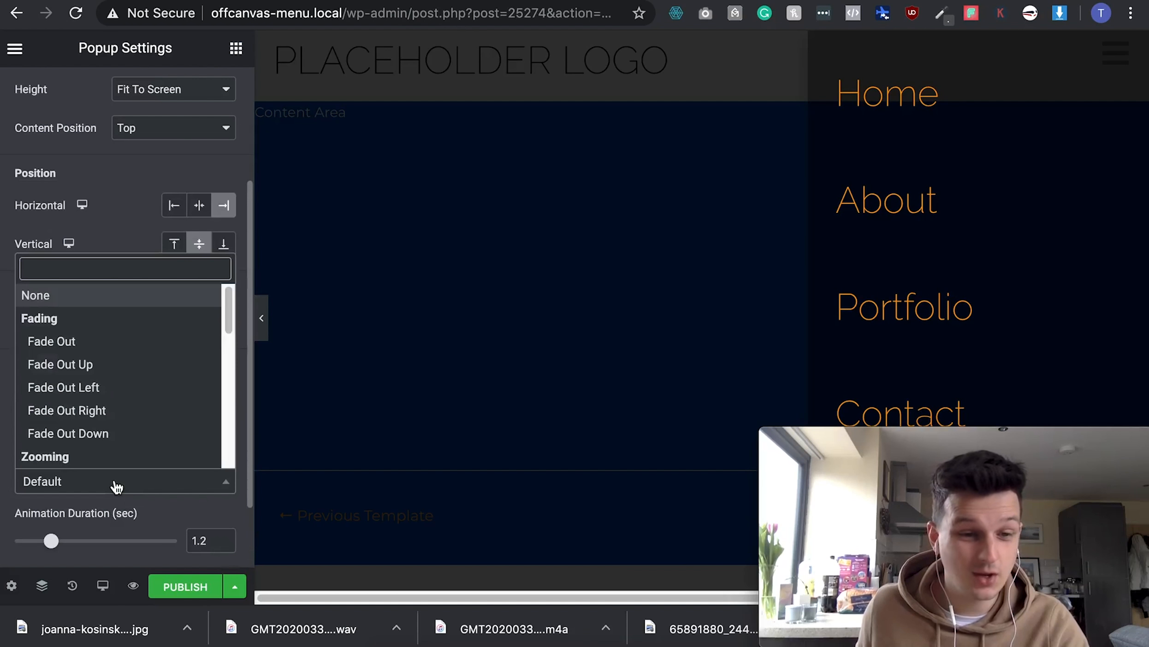
left_click(117, 486)
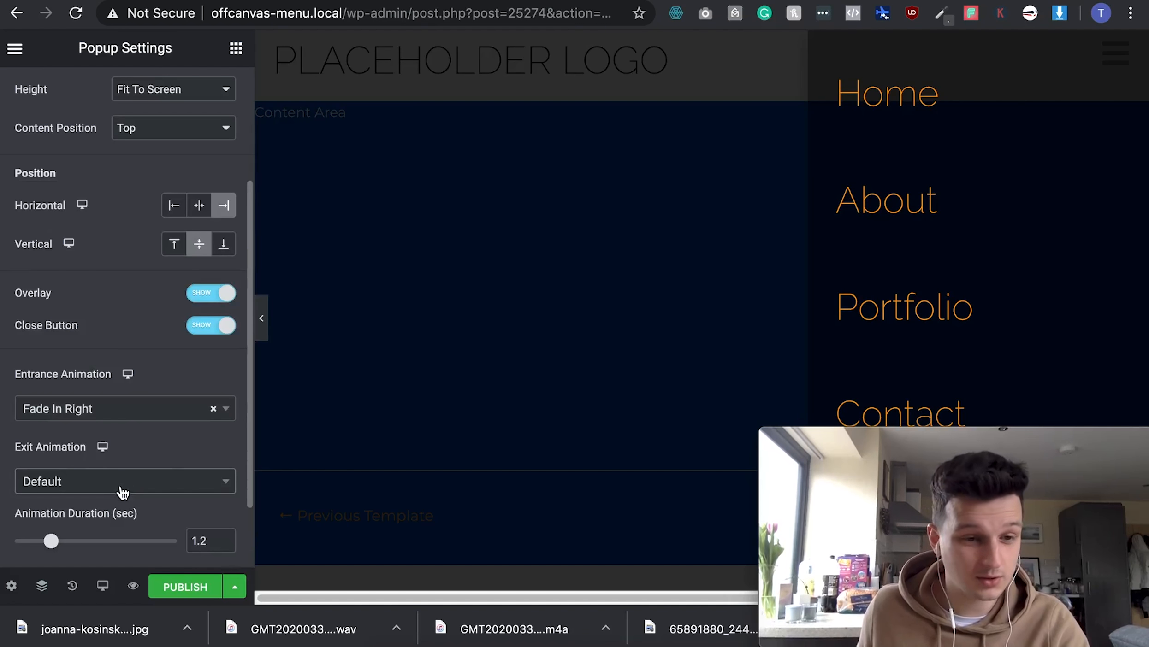
left_click(124, 490)
left_click(121, 410)
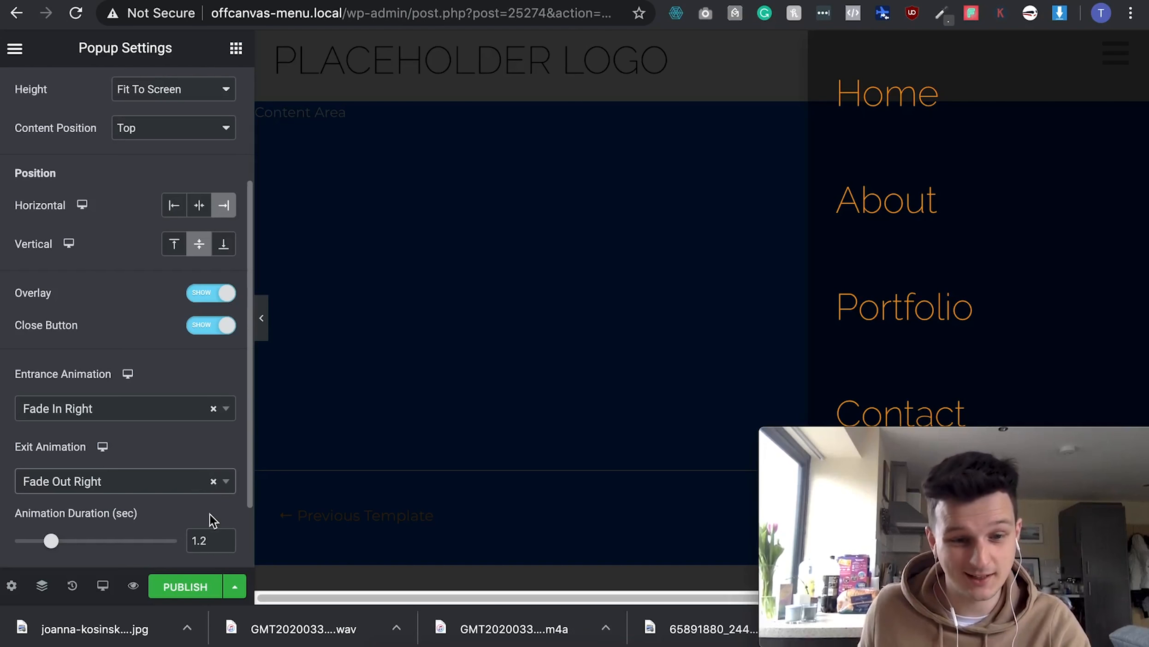
- In Publish Settings, enable the On Click trigger and continue to Advanced Rules
left_click(186, 588)
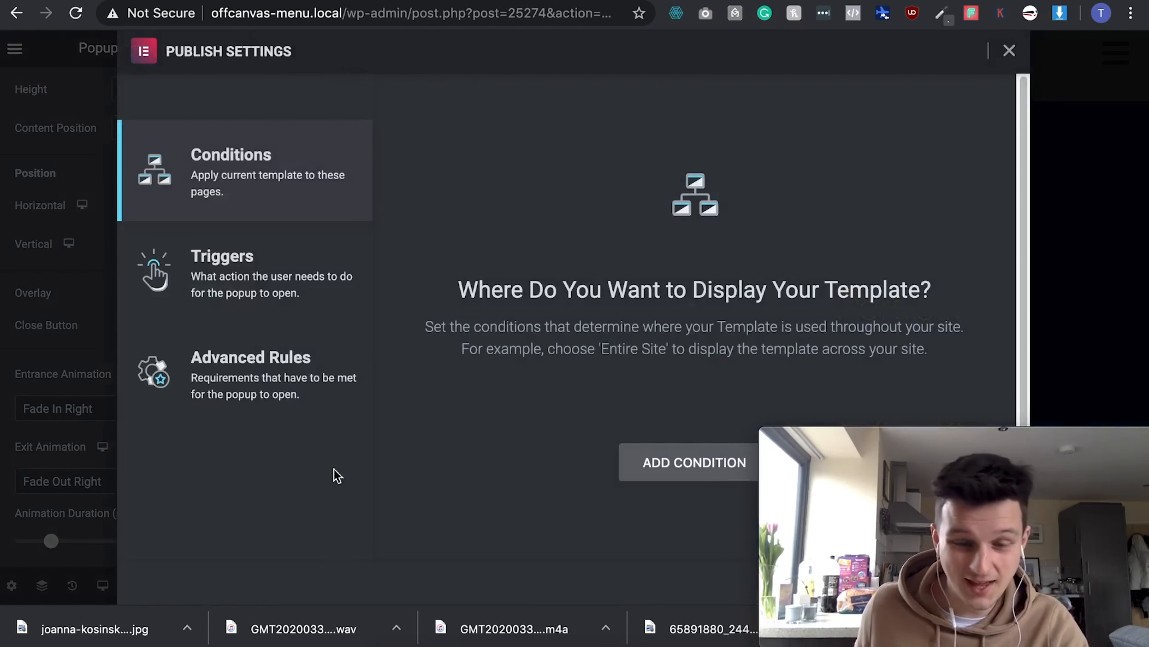
left_click(320, 287)
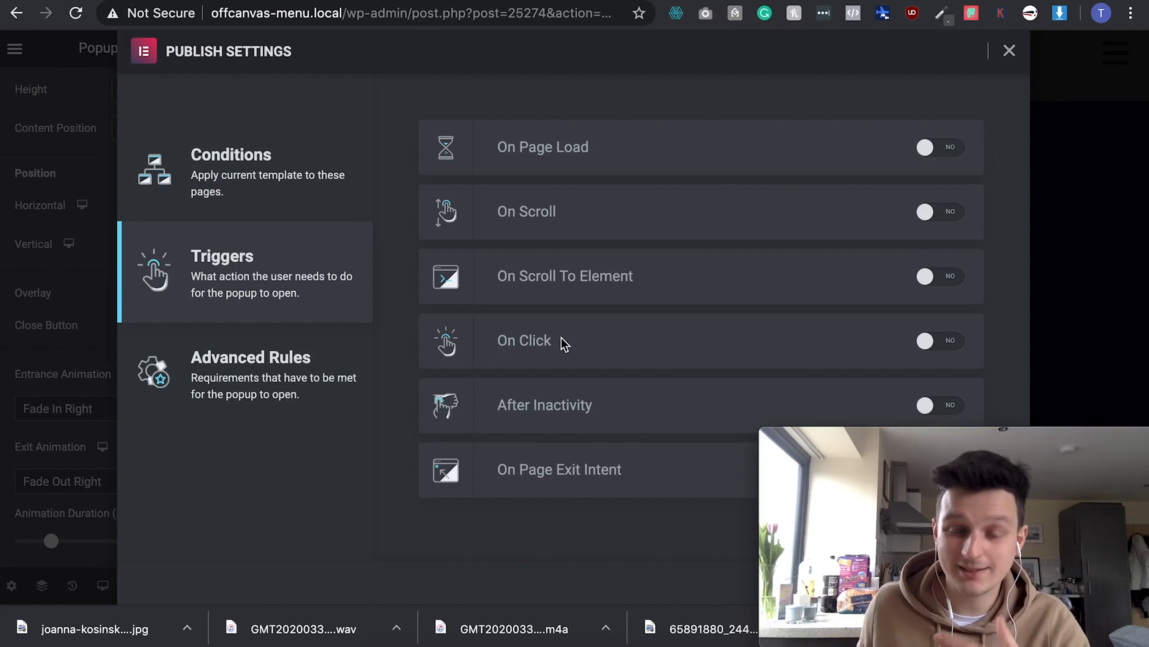
left_click(935, 348)
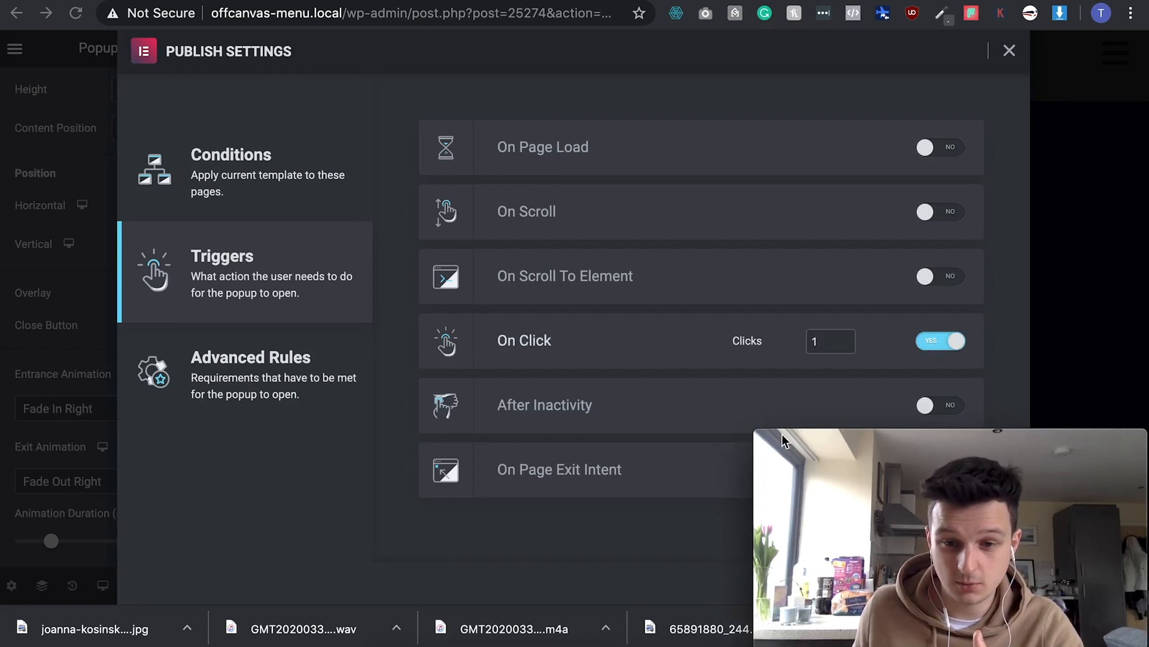
left_click_drag(784, 442, 42, 431)
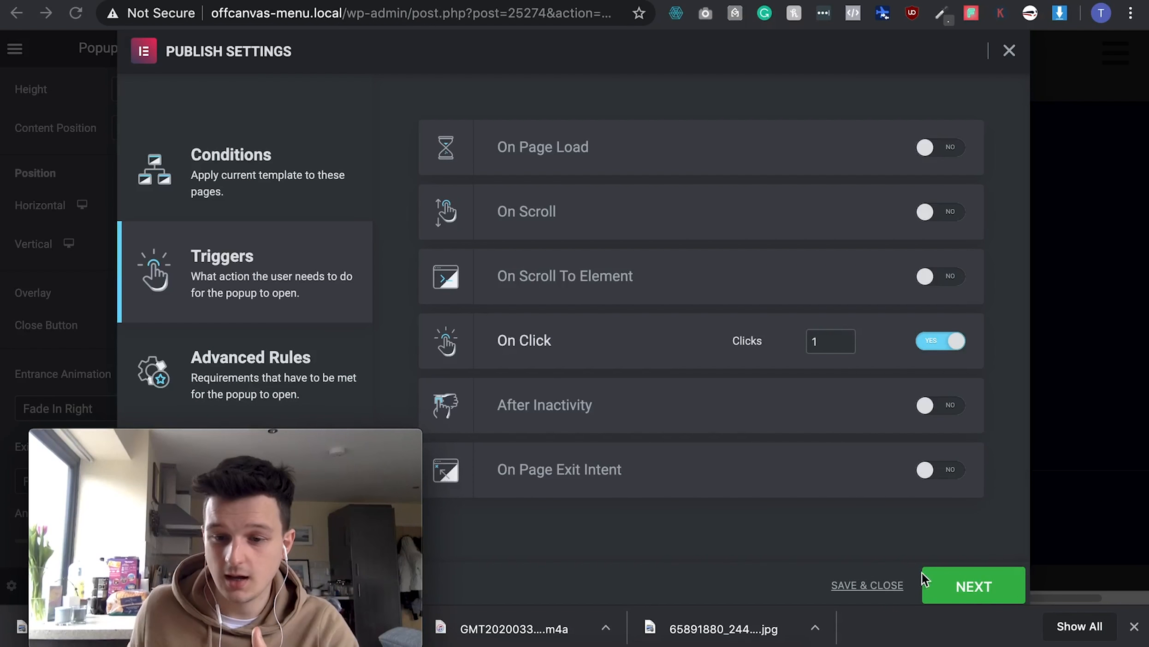
left_click(968, 589)
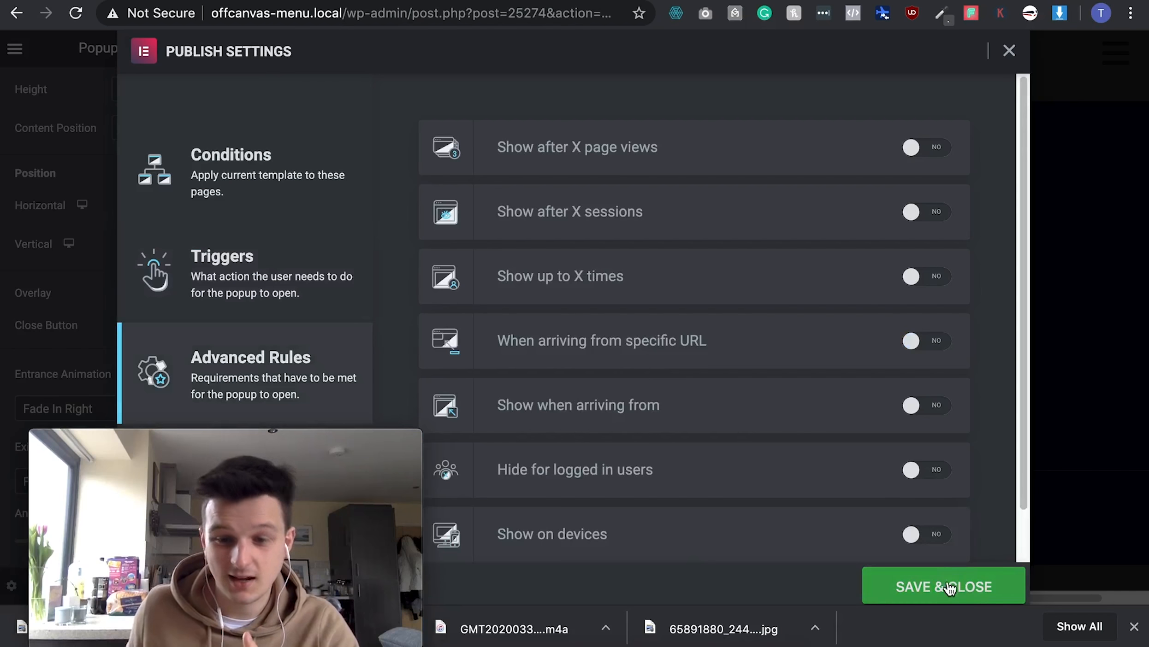
- Save and close the popup's publish settings, then exit the editor to the dashboard
left_click(917, 592)
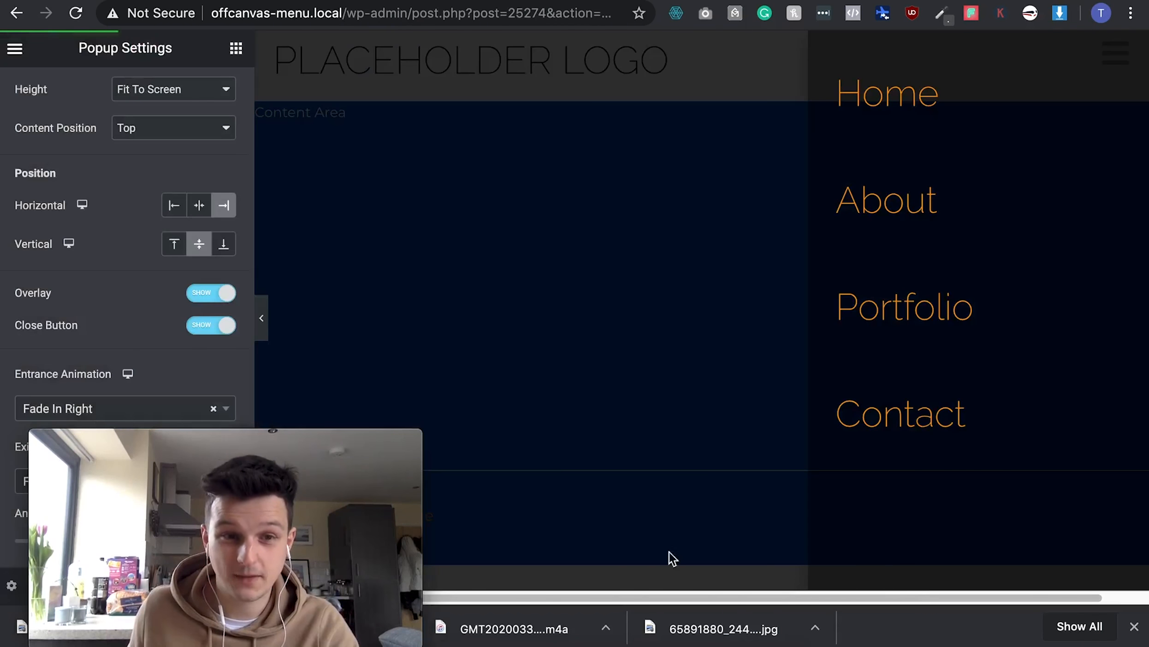
left_click_drag(194, 435, 917, 432)
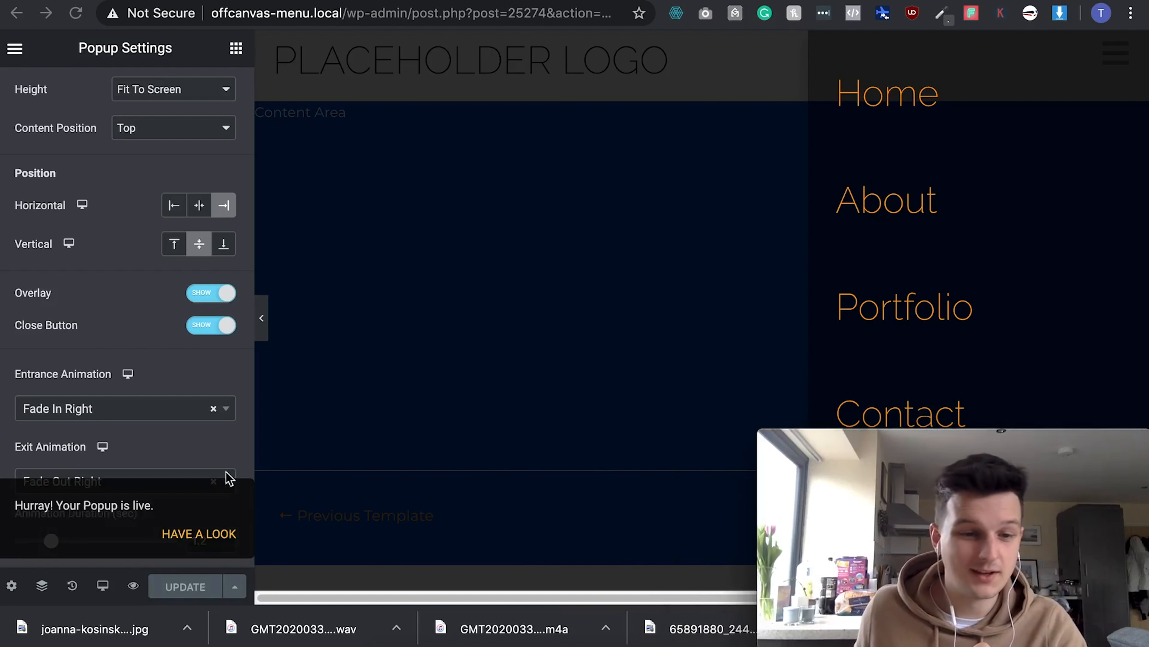
left_click(15, 50)
left_click(159, 540)
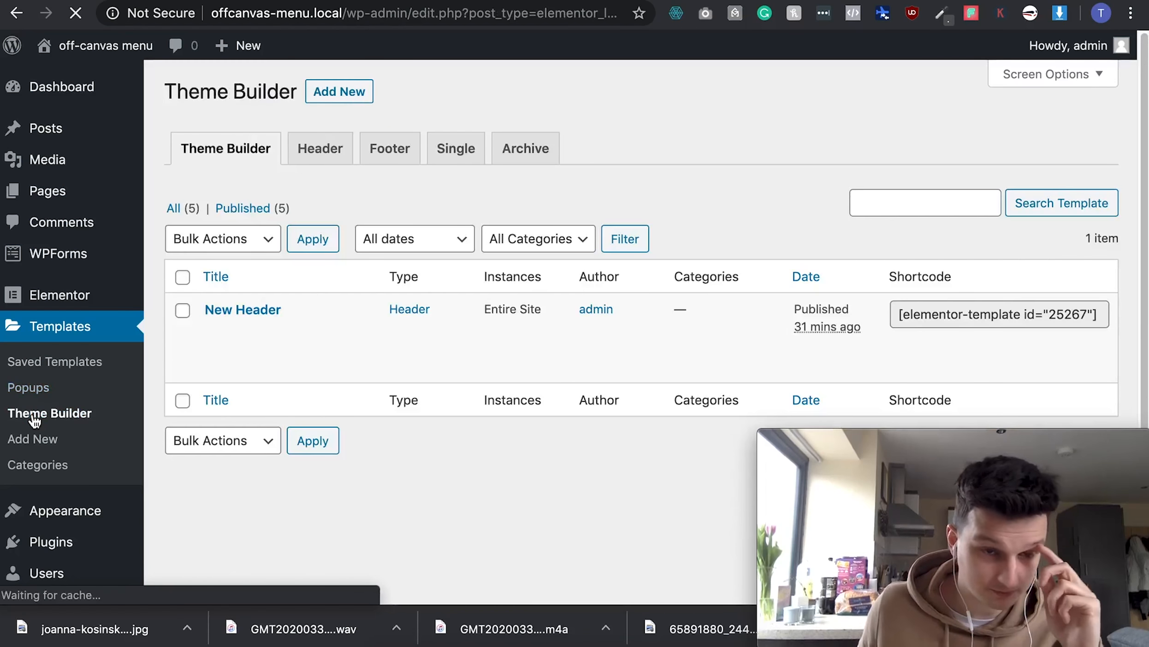
- Create a new Header-type template named 'New Header - D'
mouse_move(247, 323)
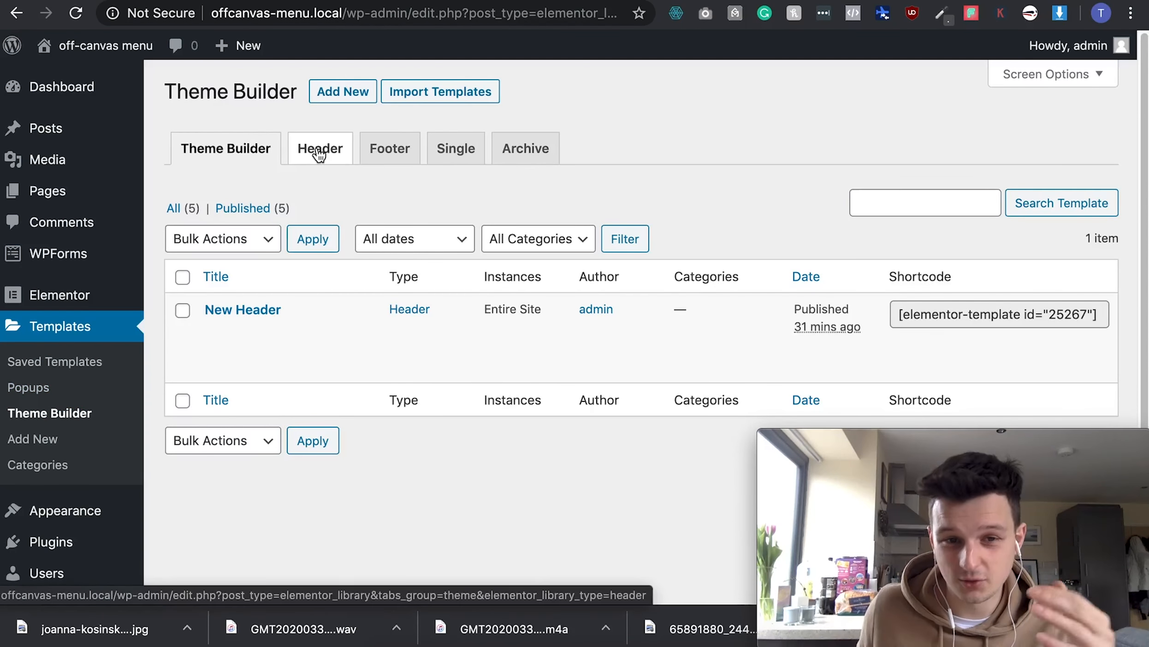
left_click(332, 91)
left_click(650, 315)
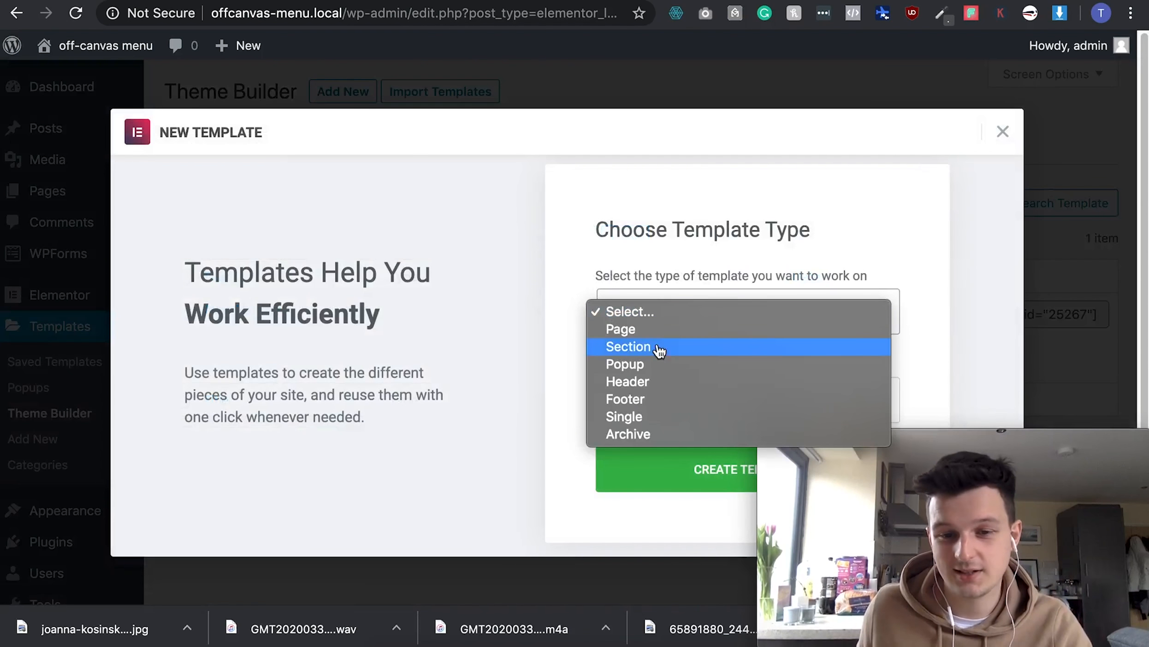
left_click(664, 379)
left_click(633, 387)
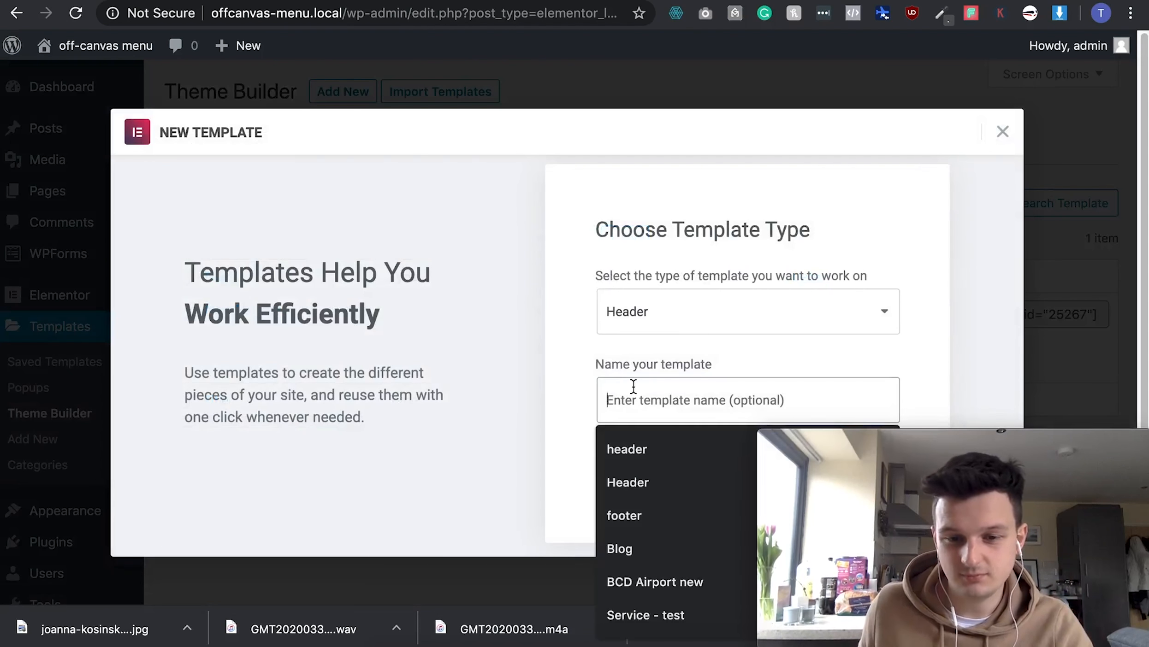
type("New")
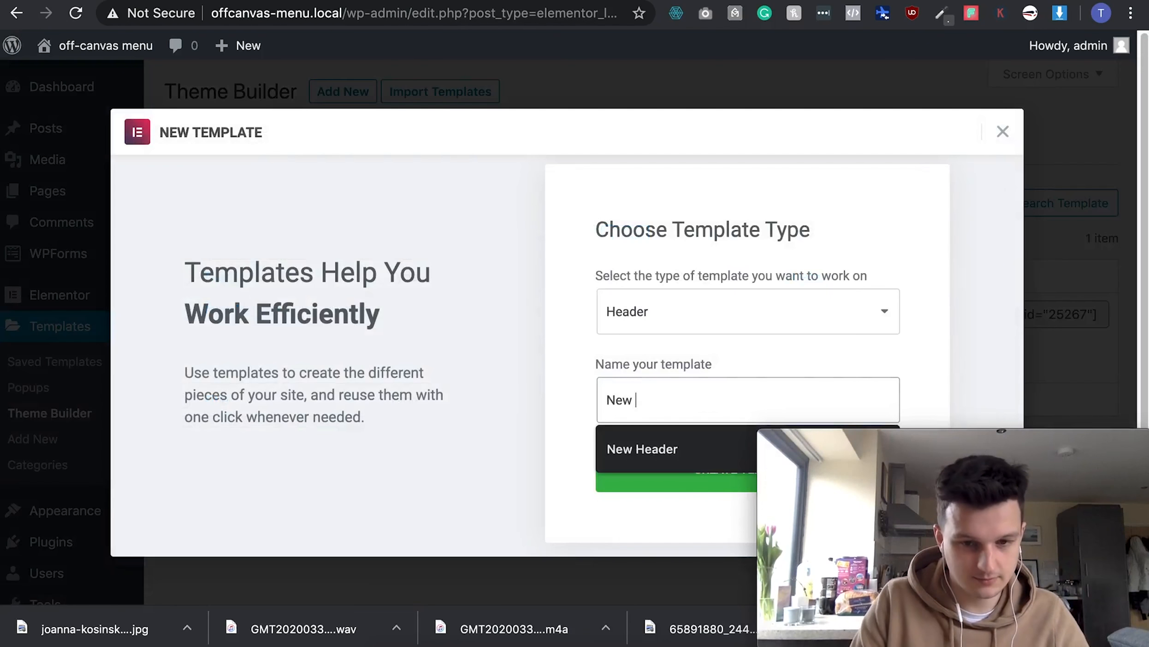
type(" Header - Demo")
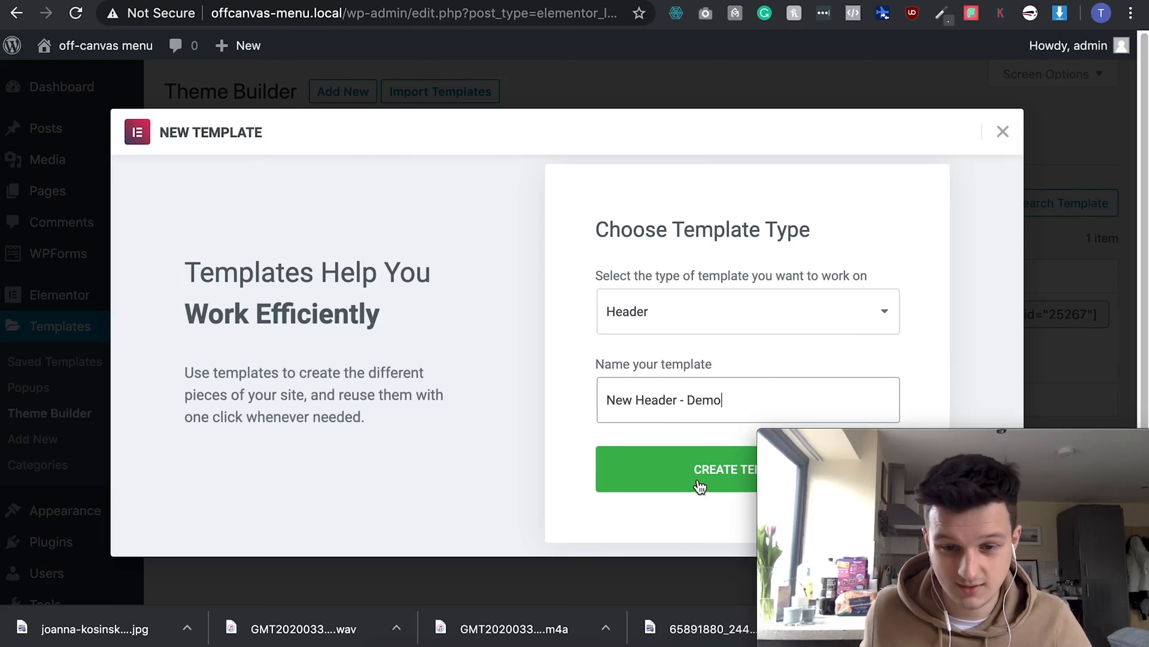
left_click(700, 486)
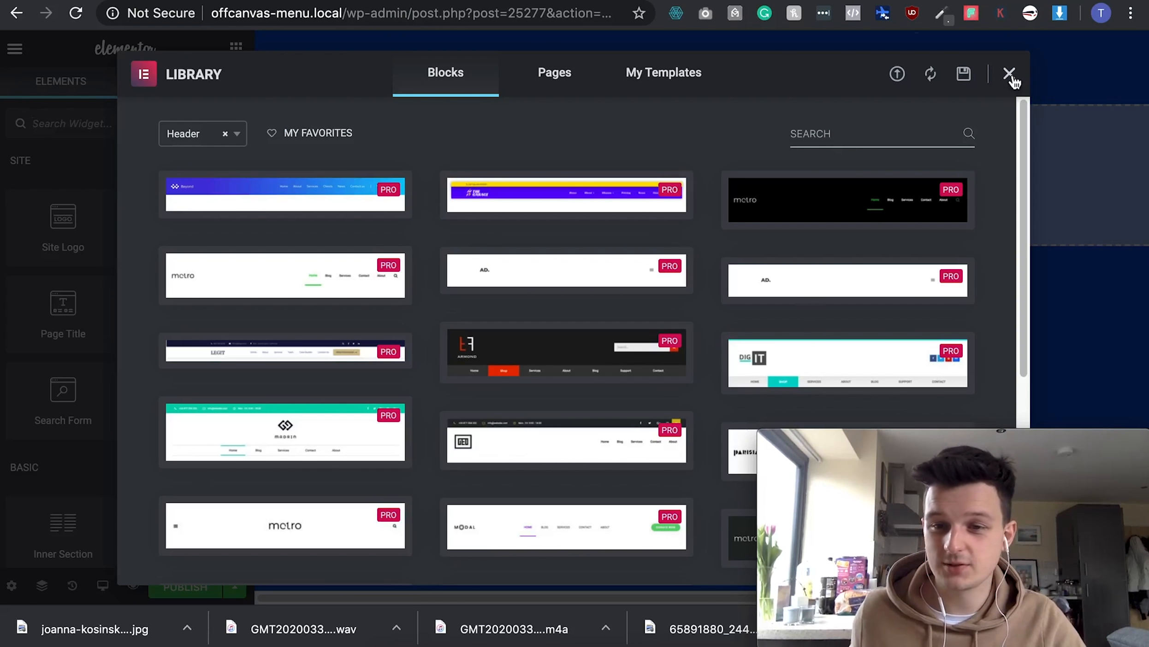
- Close the library and place a two-column inner section at the top of the header
left_click(1010, 74)
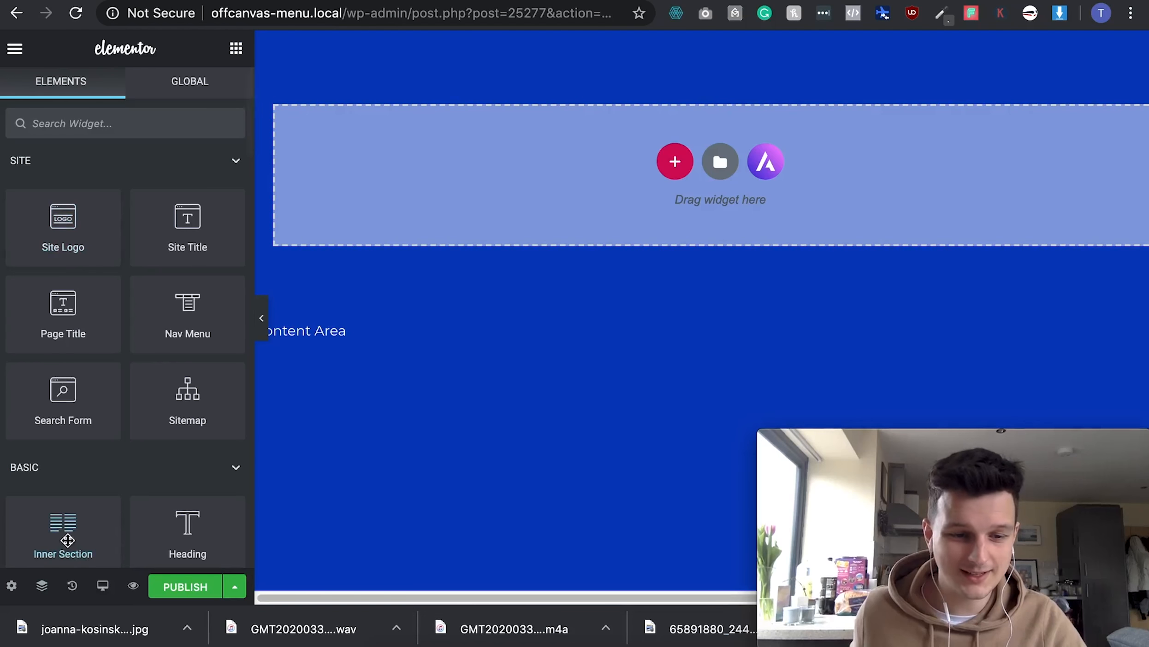
left_click_drag(64, 535, 469, 188)
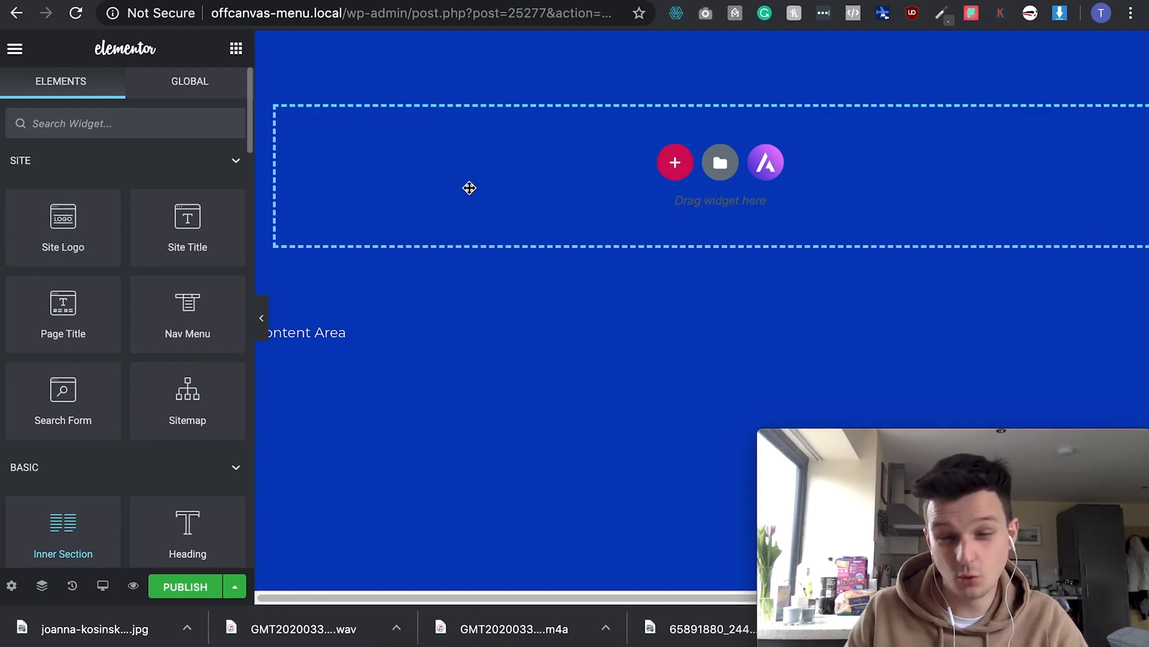
left_click_drag(469, 188, 468, 186)
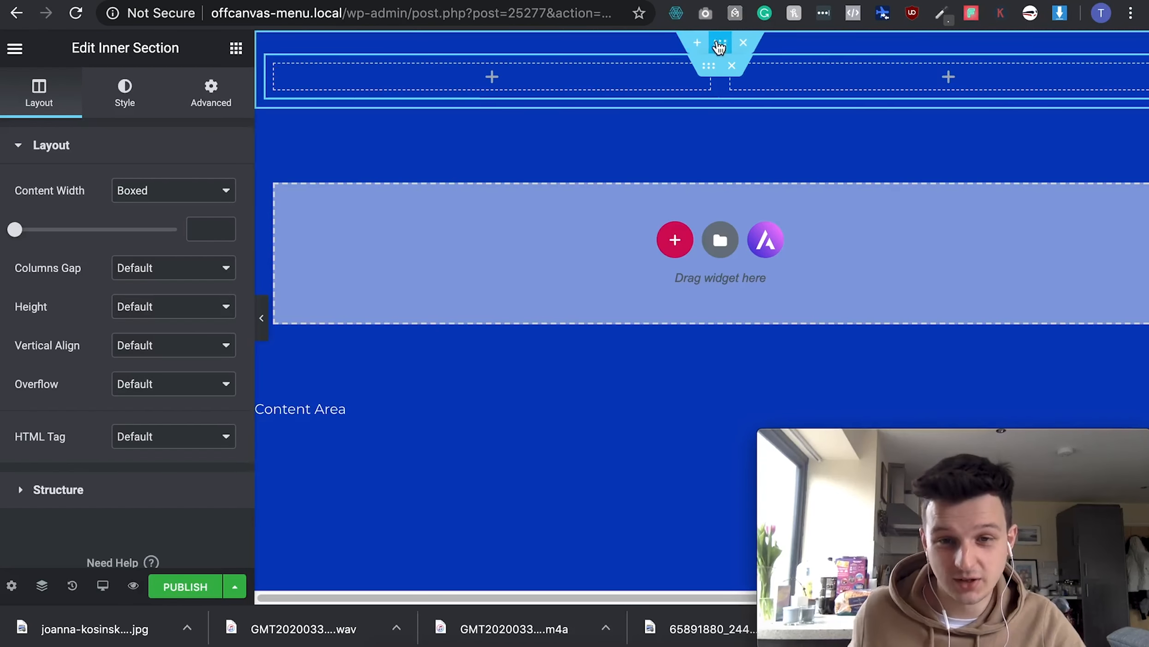
- Give the section a classic white #FFFFFF background
left_click(713, 49)
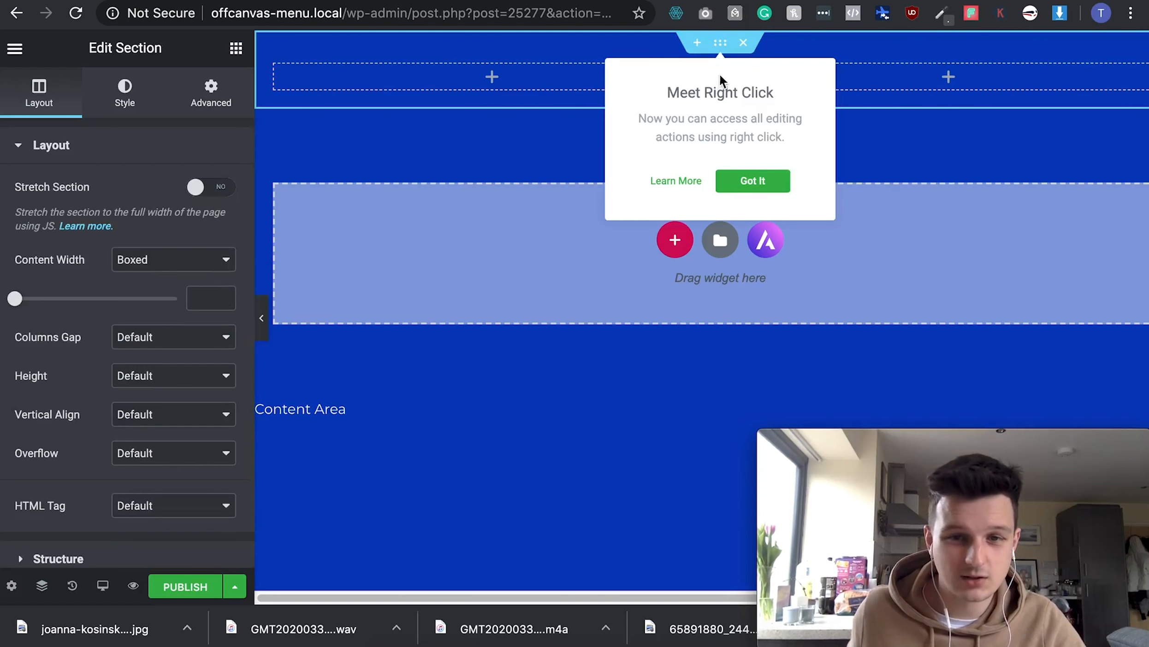
left_click(126, 94)
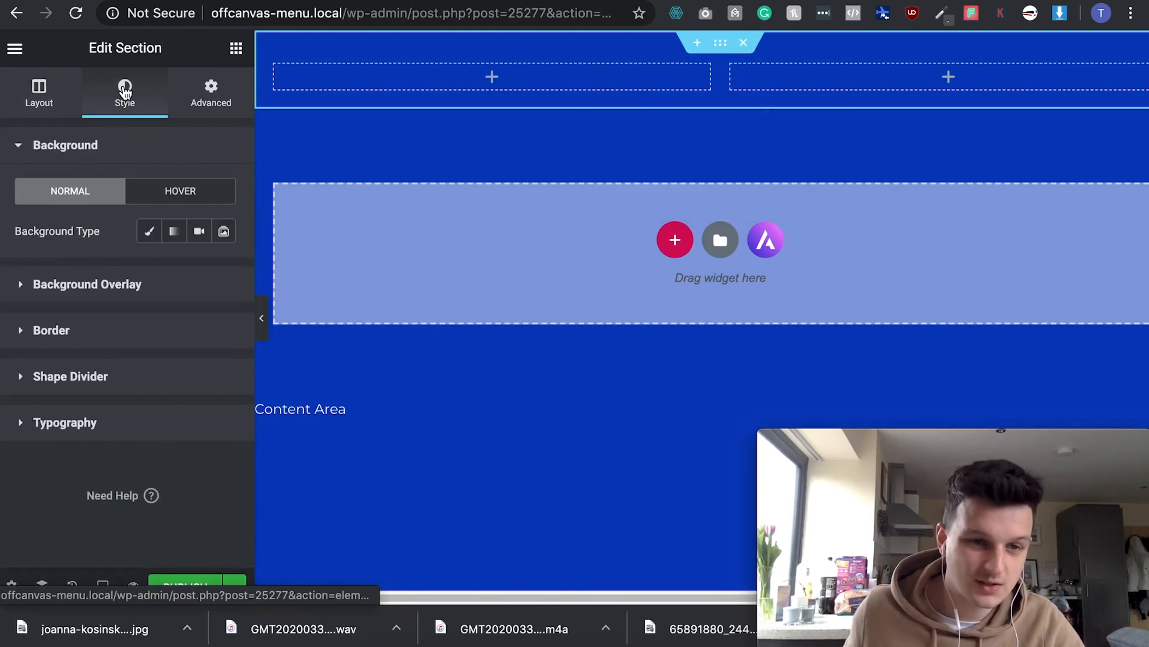
left_click(147, 235)
left_click(199, 270)
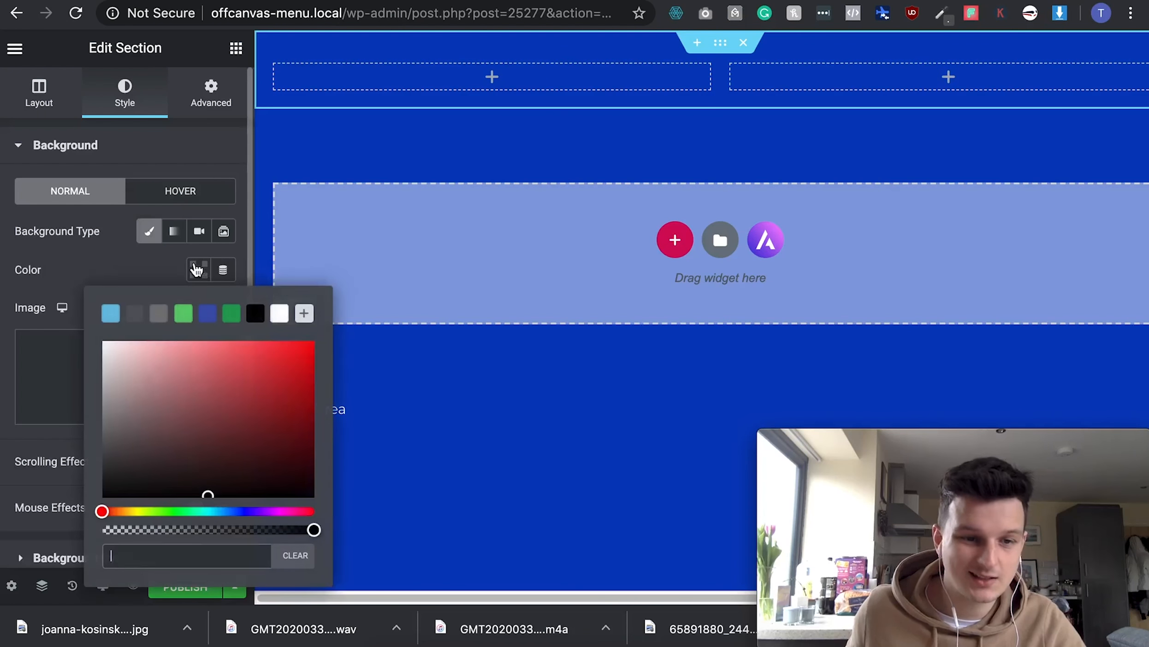
left_click_drag(226, 456, 73, 332)
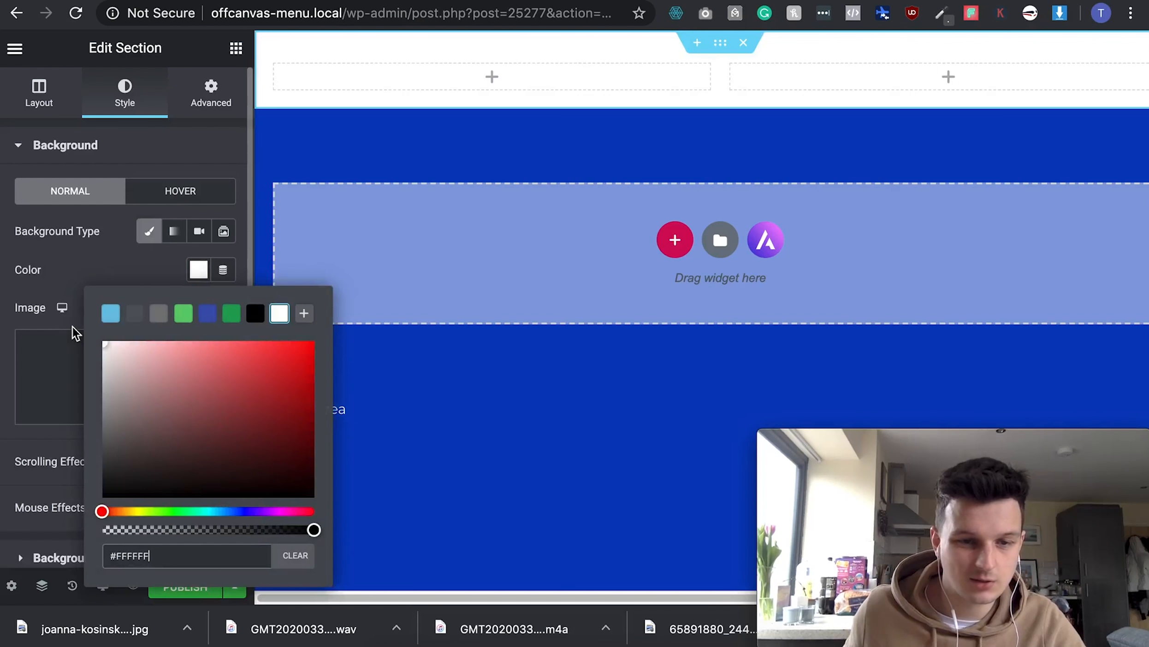
left_click(92, 279)
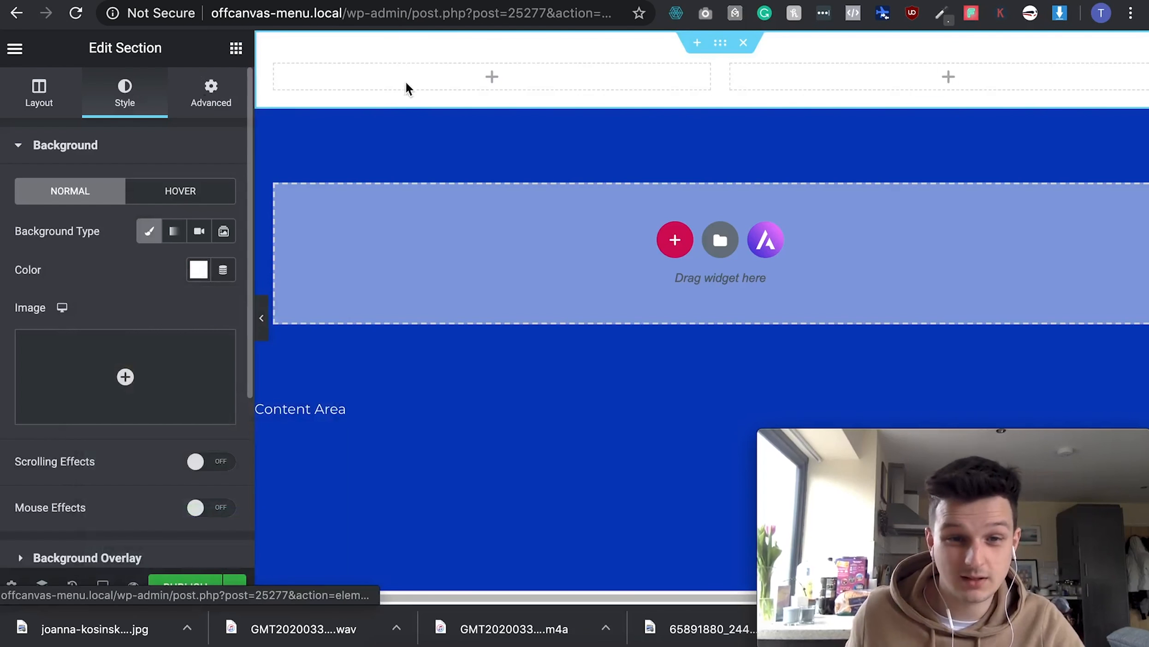
left_click(210, 92)
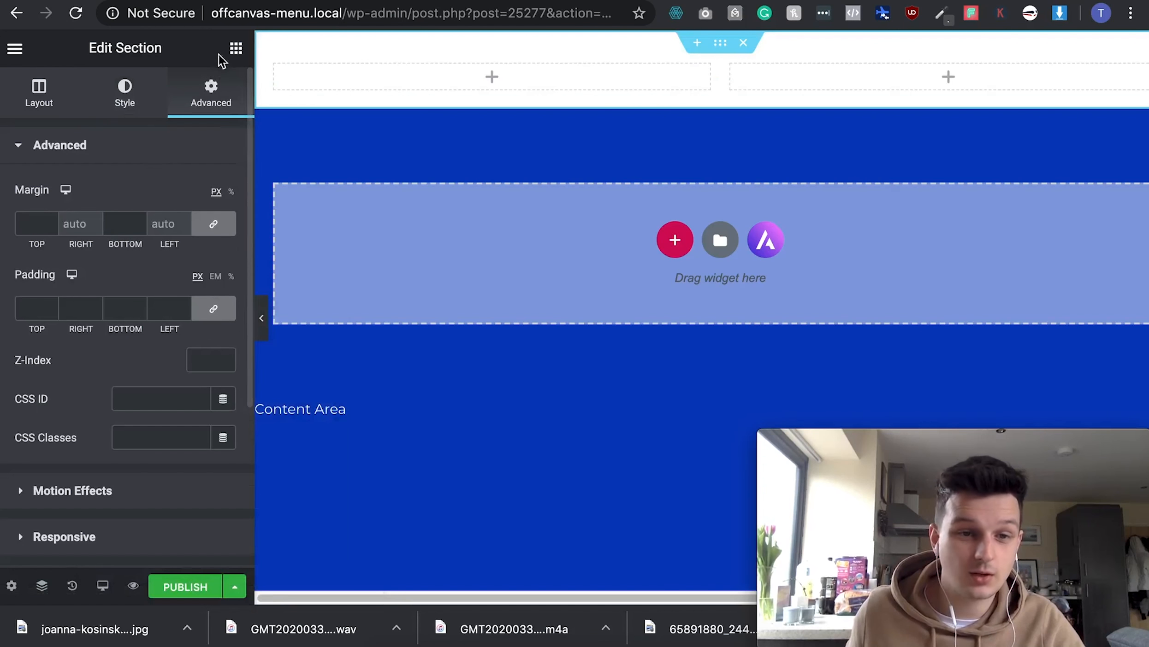
left_click(235, 49)
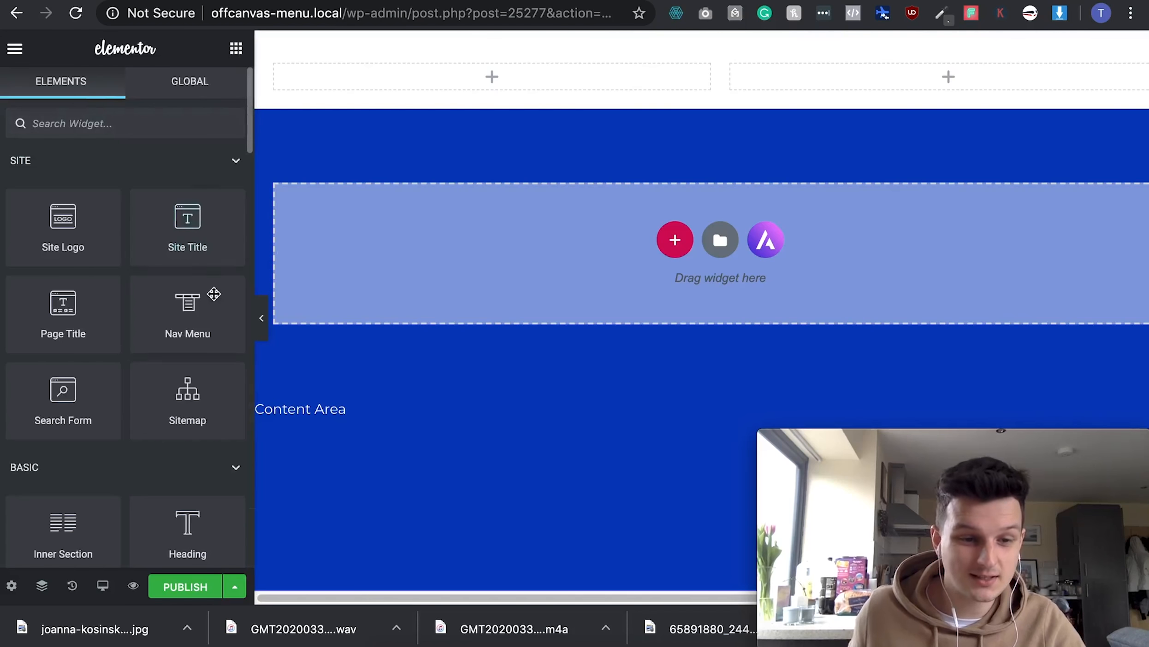
- Add a heading to the left column with the text 'PLACEHOLDER LOGO'
left_click_drag(204, 550, 447, 77)
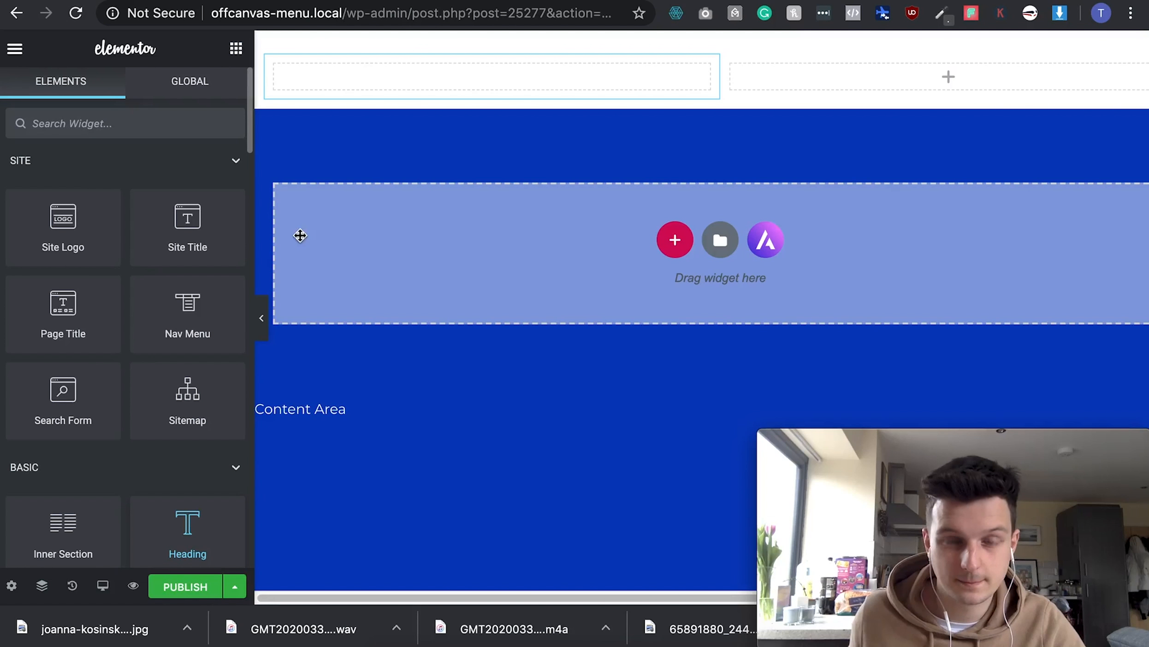
left_click(90, 215)
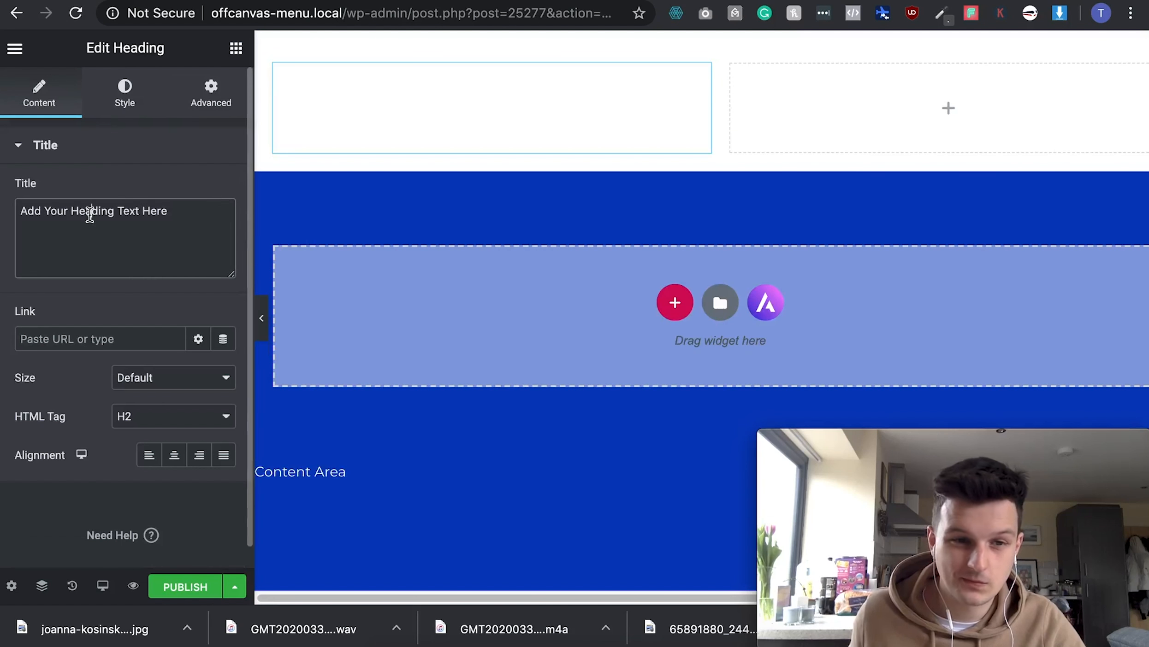
triple_click(90, 215)
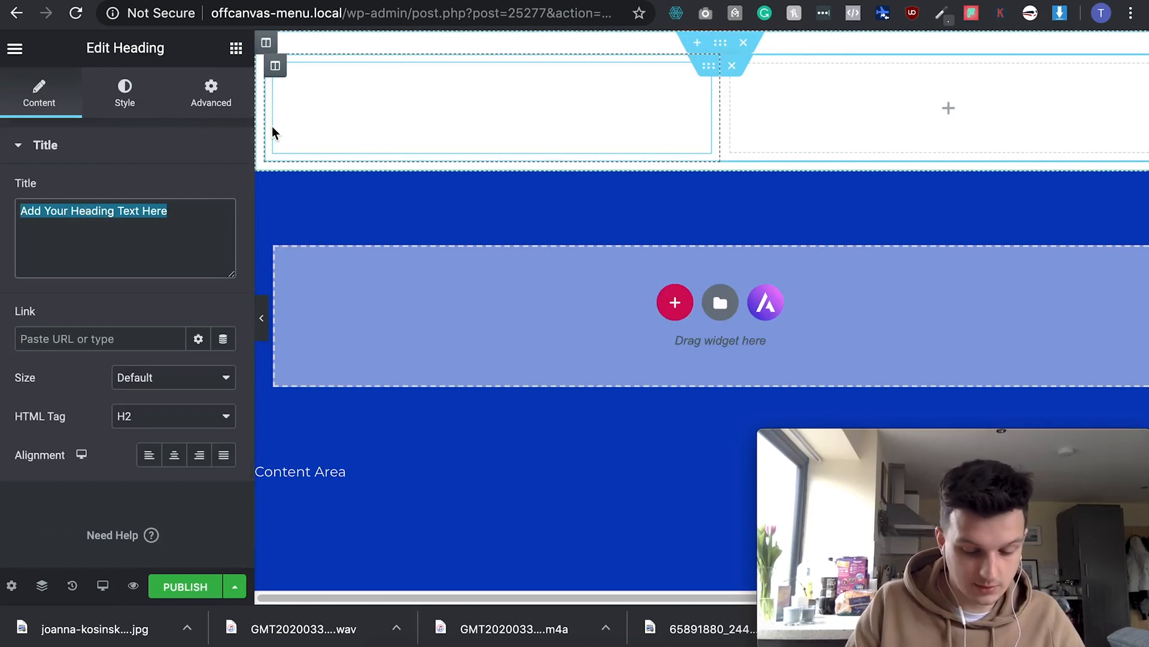
type("PLACEHOLDER LOGO")
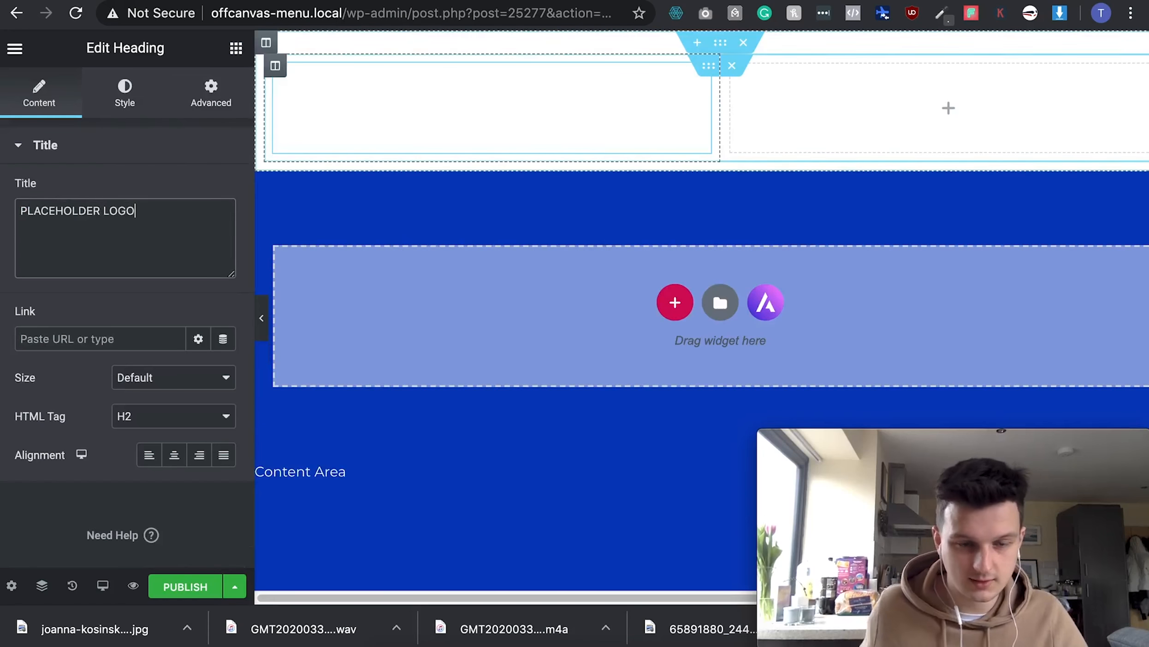
- Style the heading with black text in Raleway at a light 200 weight
left_click(125, 93)
left_click(197, 190)
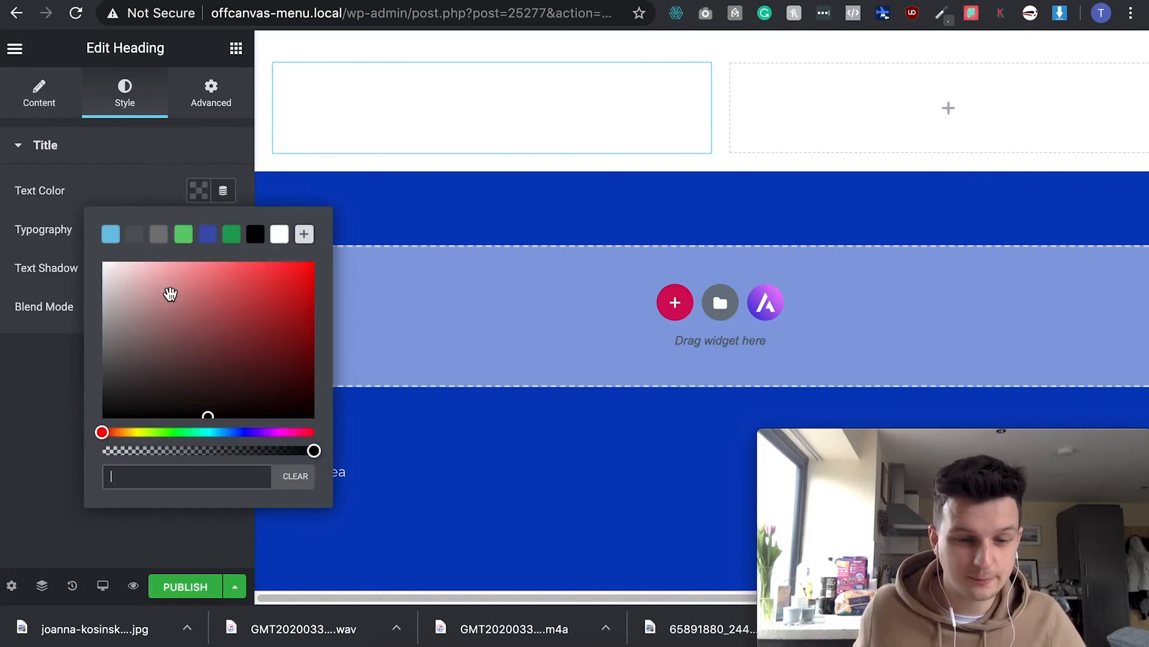
left_click_drag(171, 294, 67, 446)
left_click(36, 426)
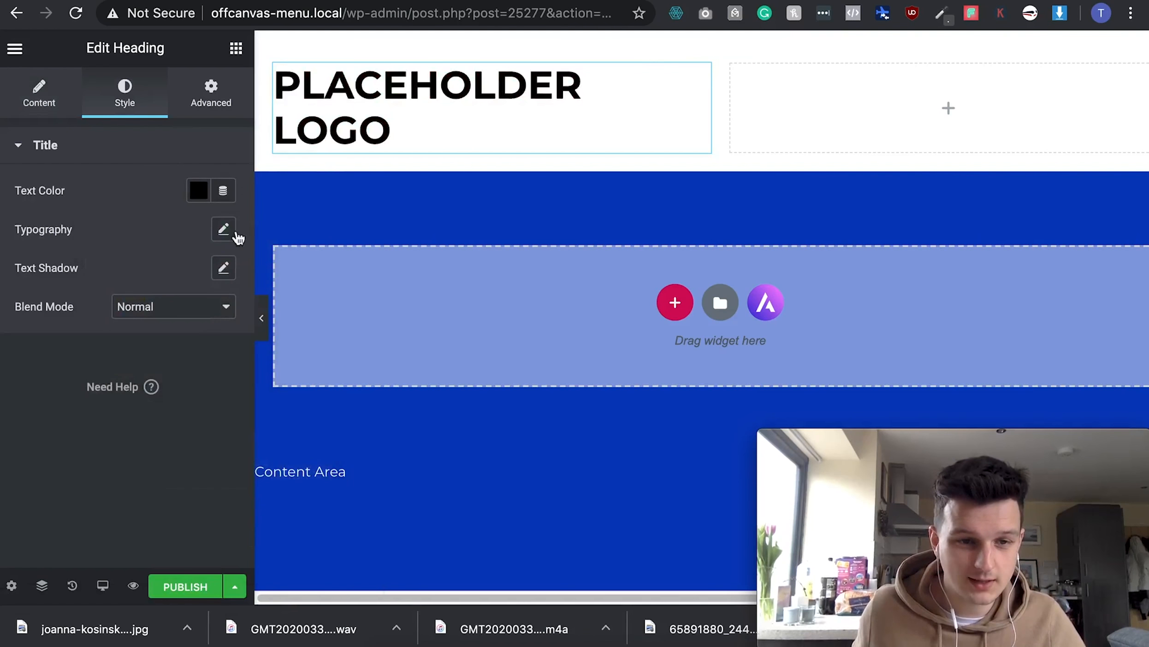
left_click(224, 230)
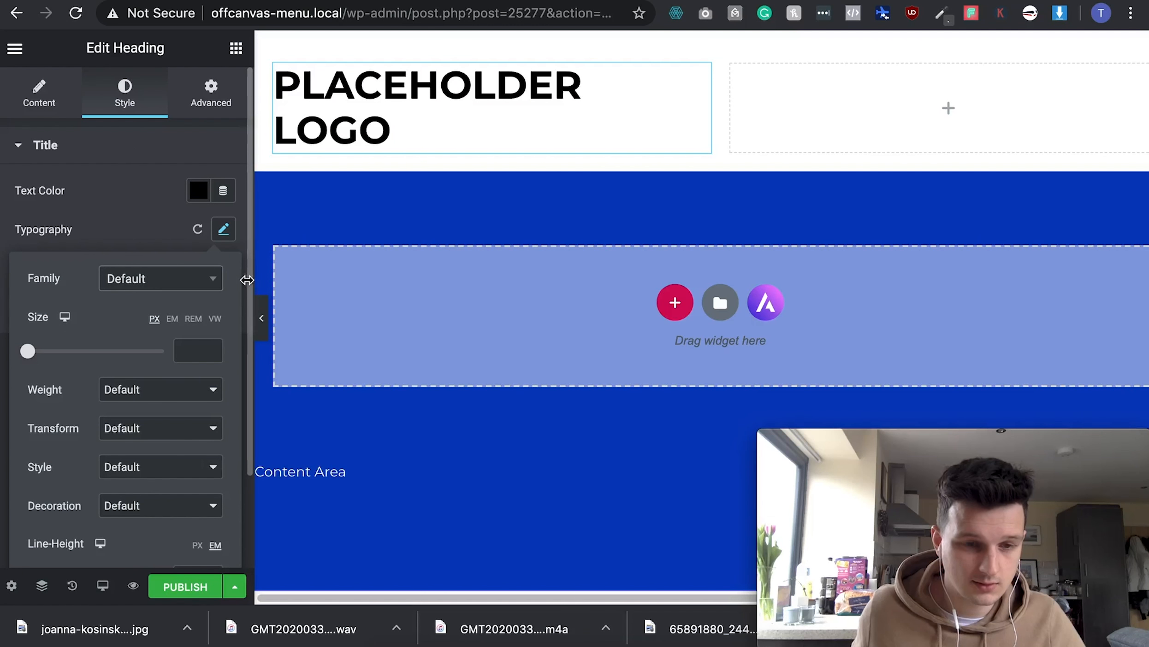
left_click(211, 282)
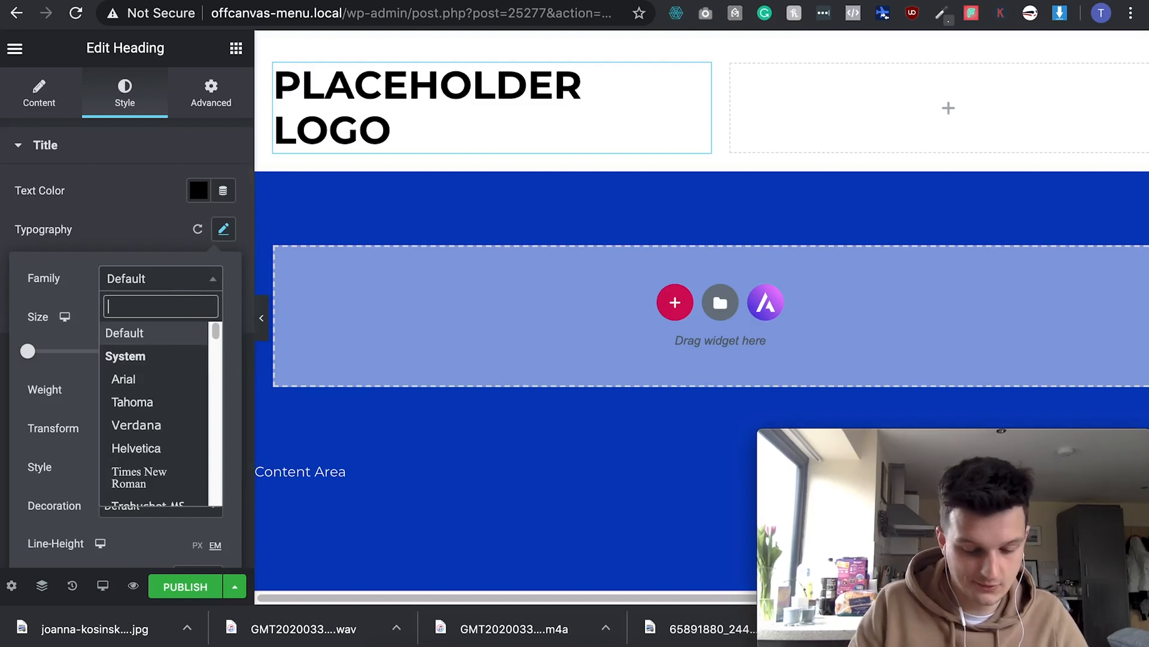
type("raleway")
left_click(127, 357)
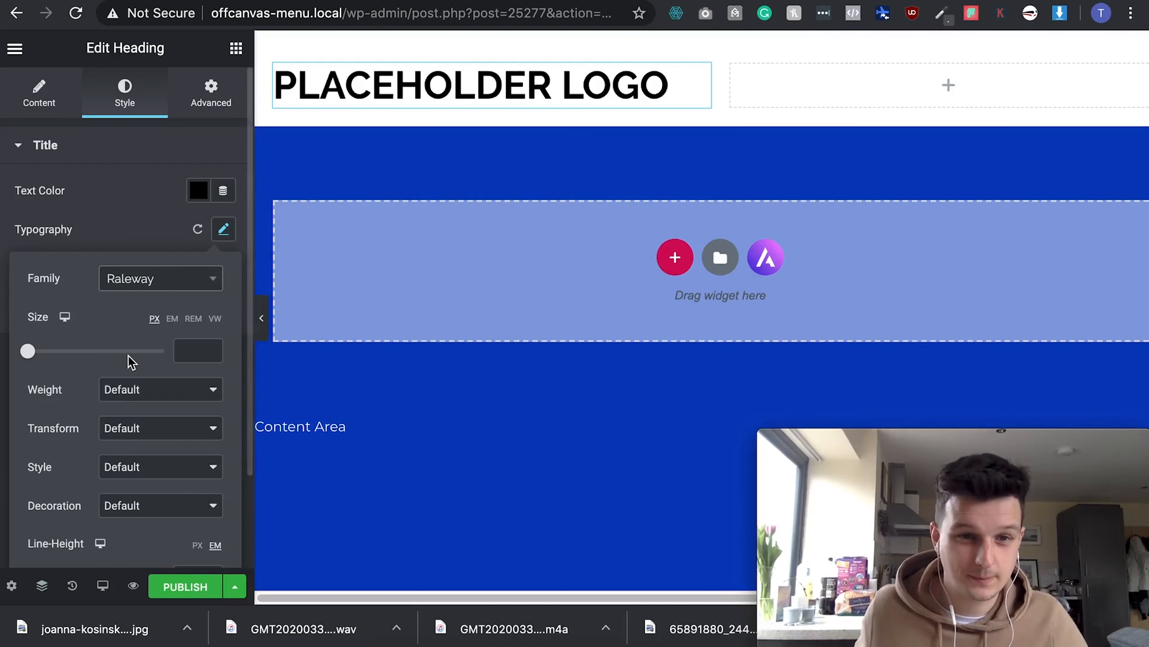
left_click(134, 399)
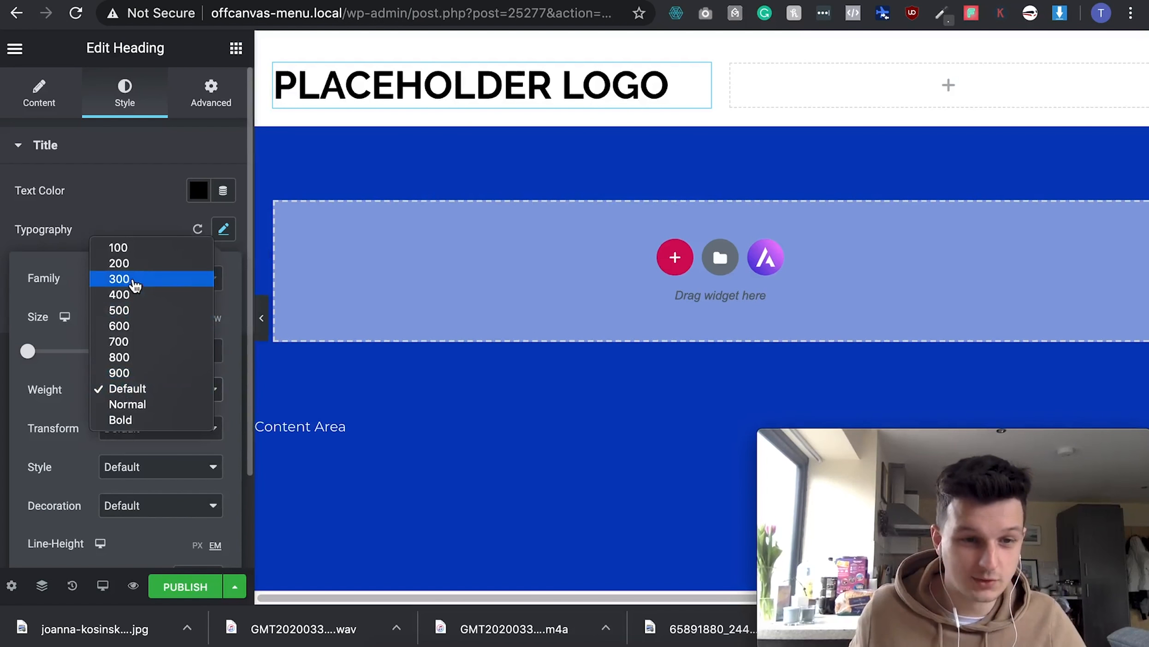
left_click(134, 265)
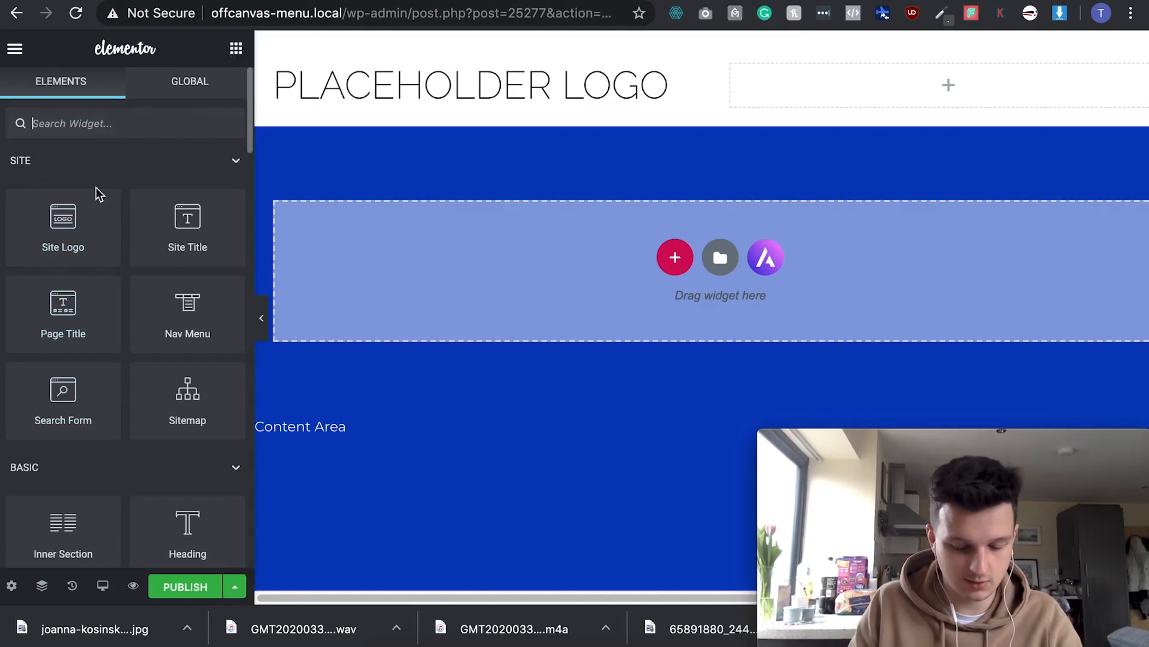
- Add an Icon widget to the right column and swap its icon for Bars
type("icon")
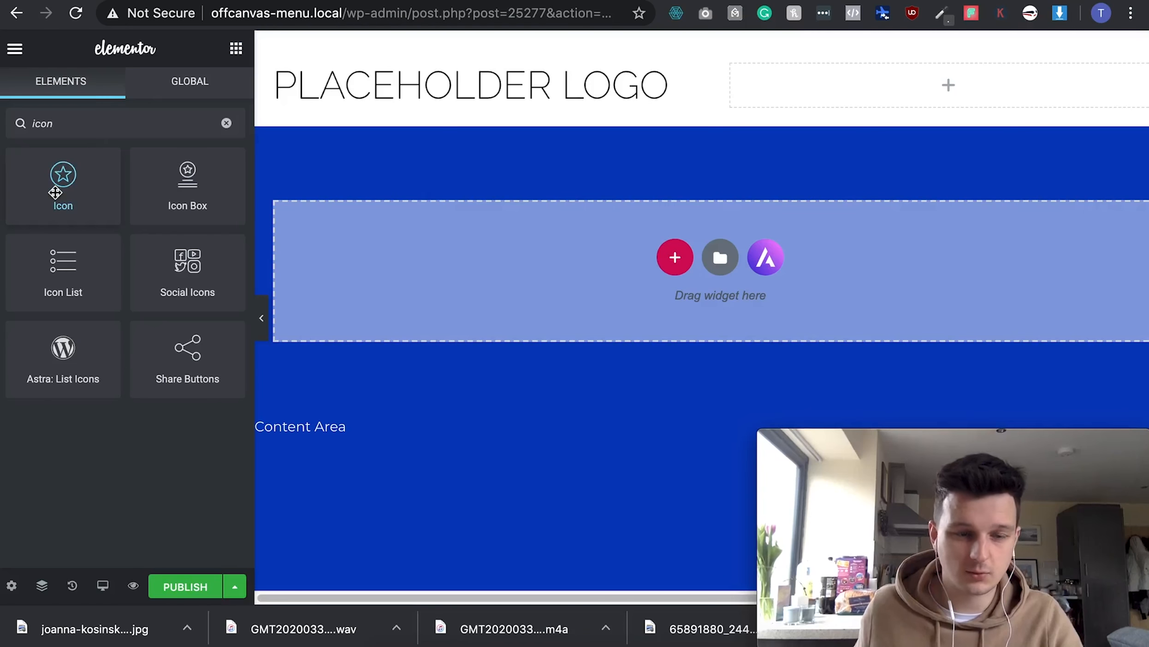
left_click_drag(54, 192, 865, 95)
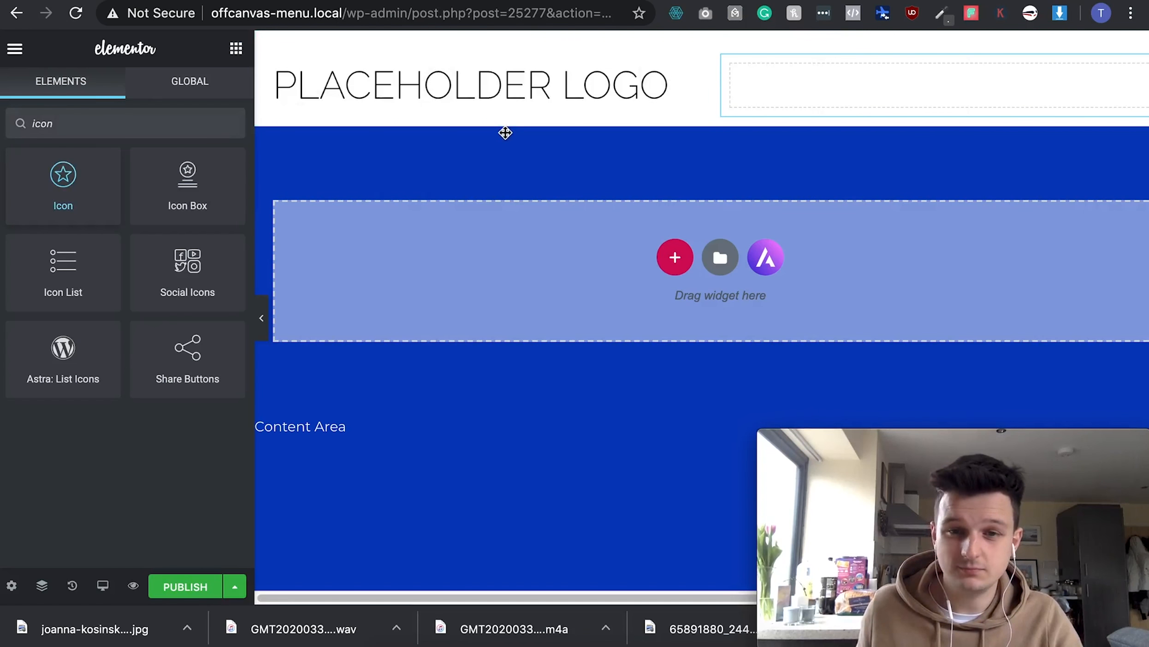
mouse_move(119, 253)
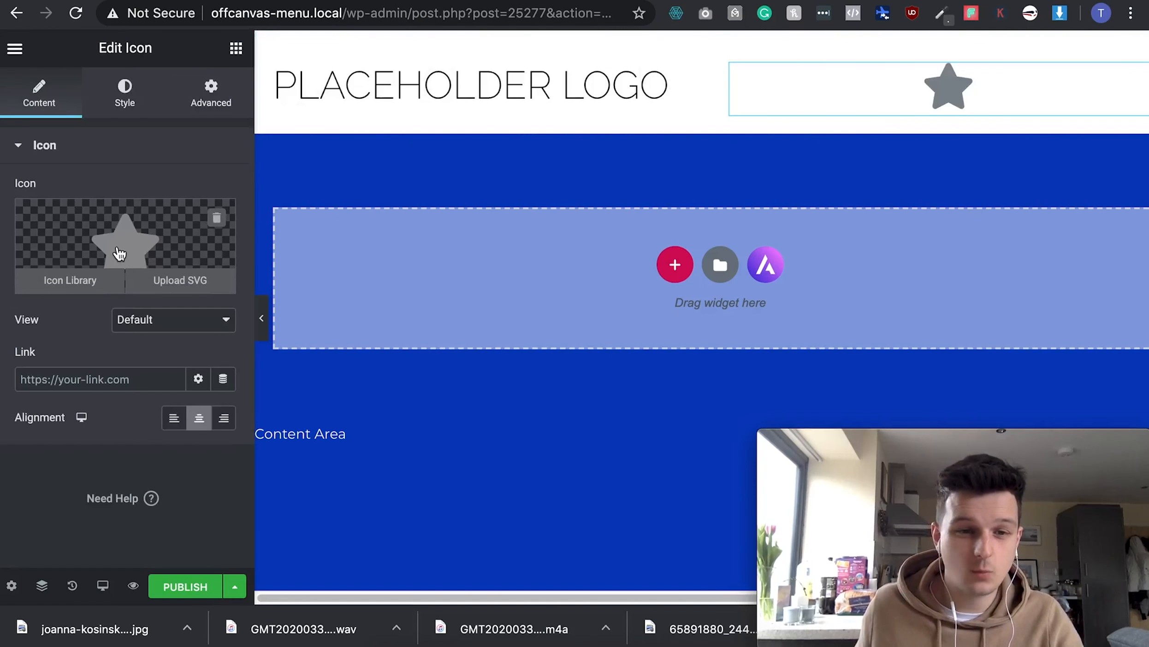
left_click(62, 288)
left_click(433, 117)
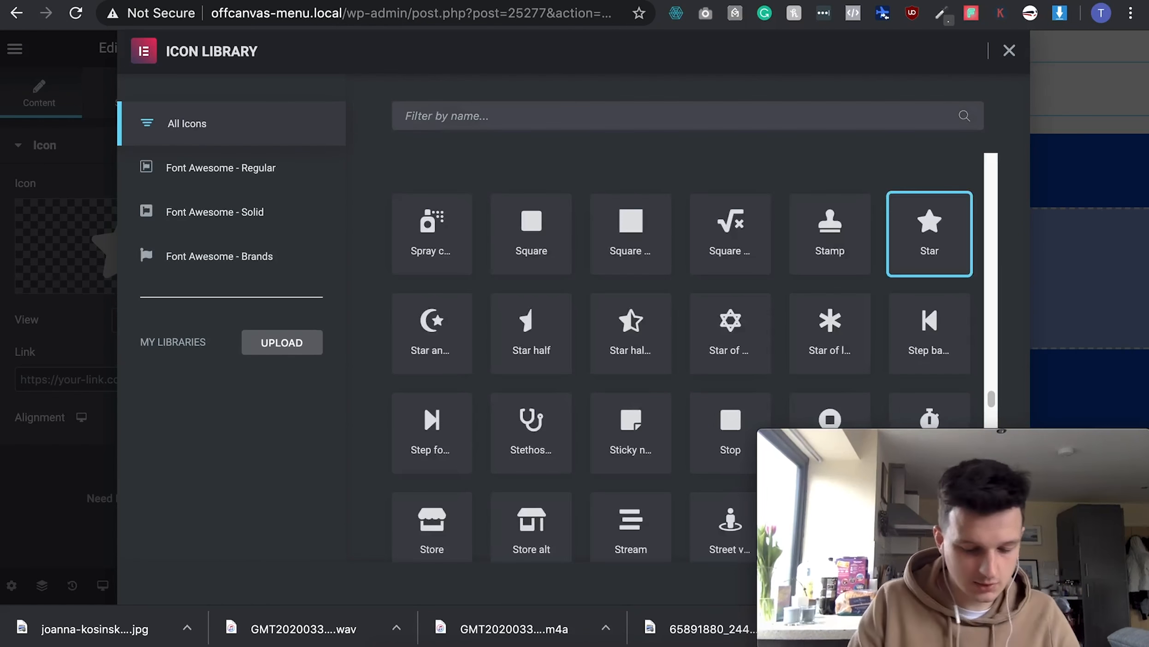
type("bars")
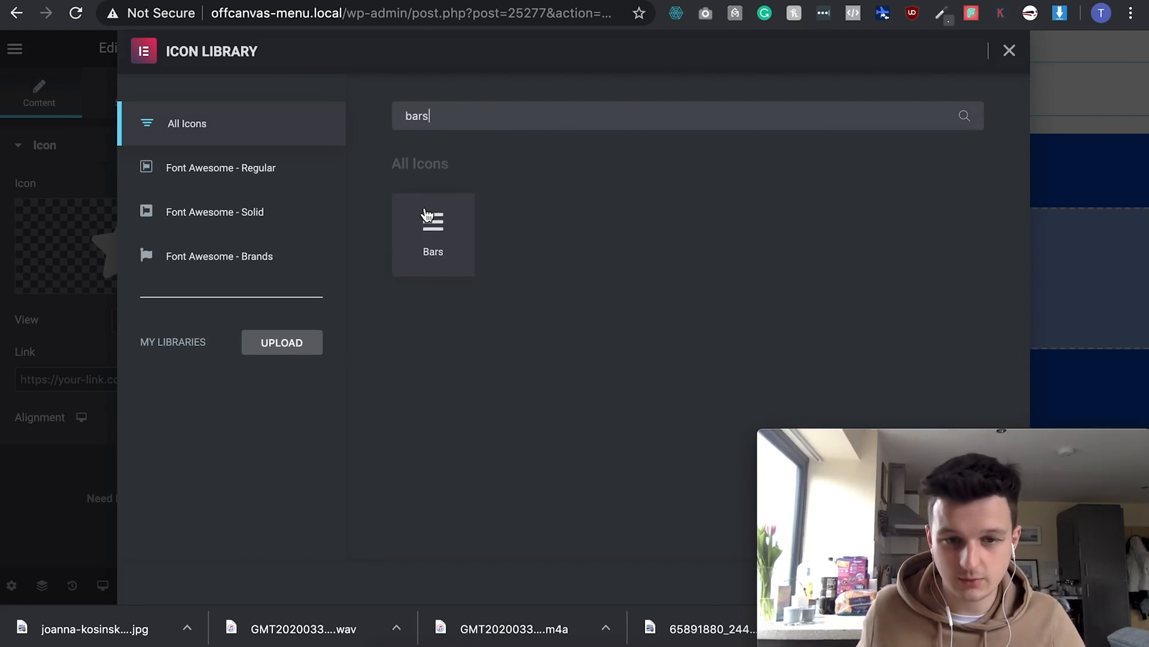
left_click(428, 217)
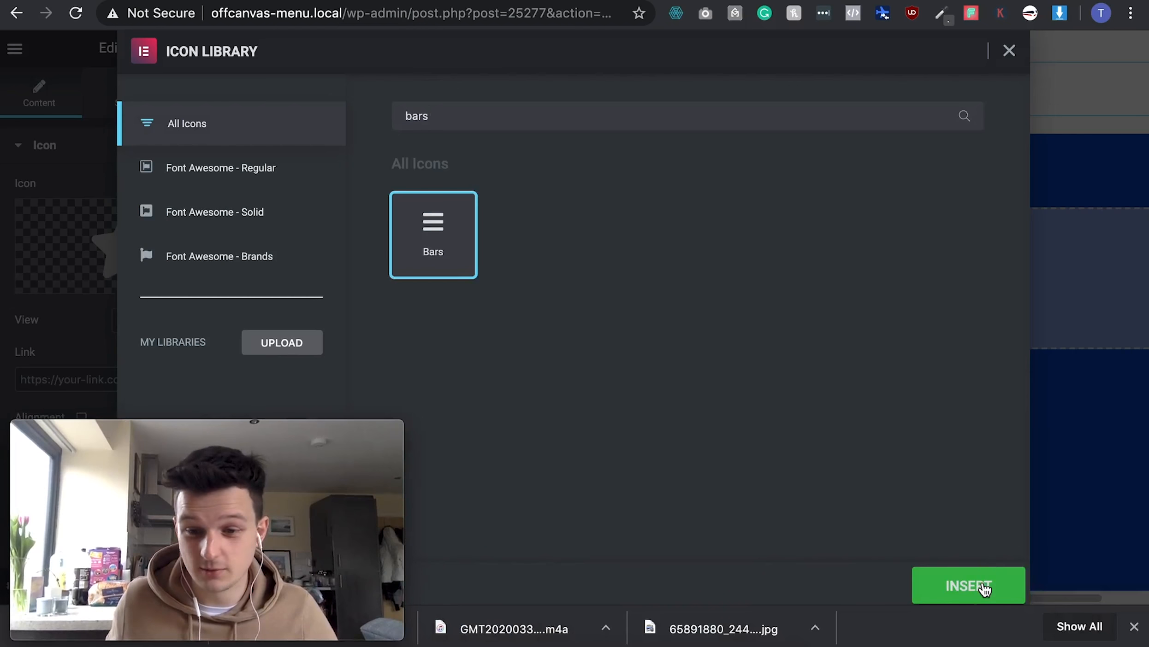
left_click(971, 585)
mouse_move(227, 430)
left_click_drag(227, 430, 985, 420)
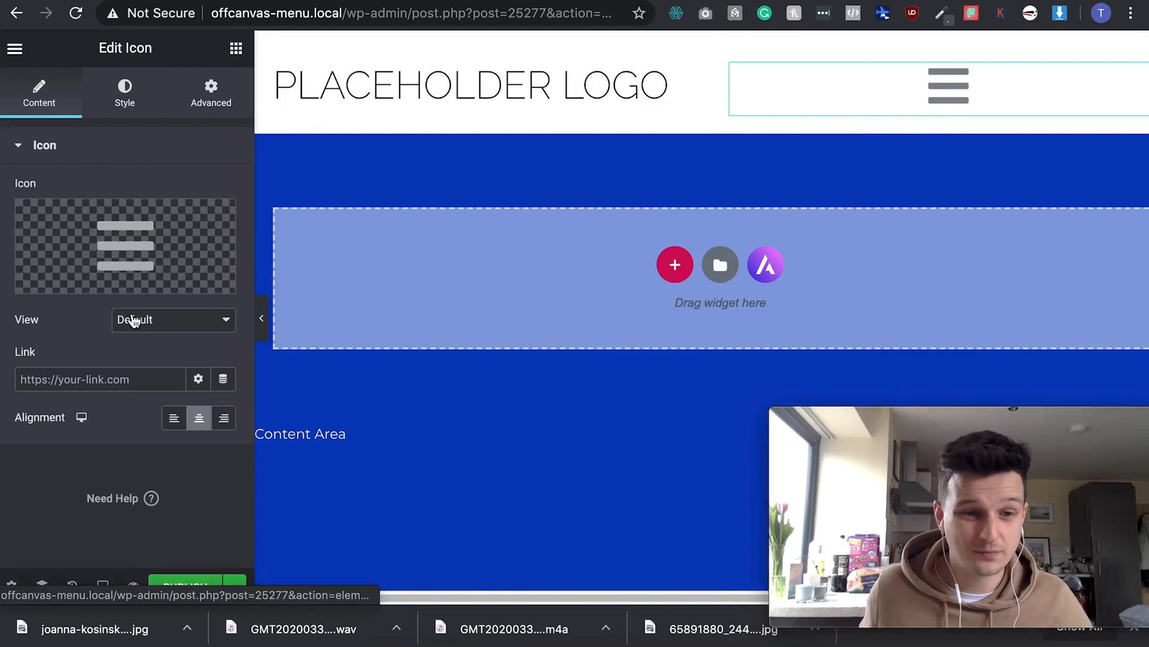
- Set the hamburger icon size to 26 and align it right
left_click(126, 96)
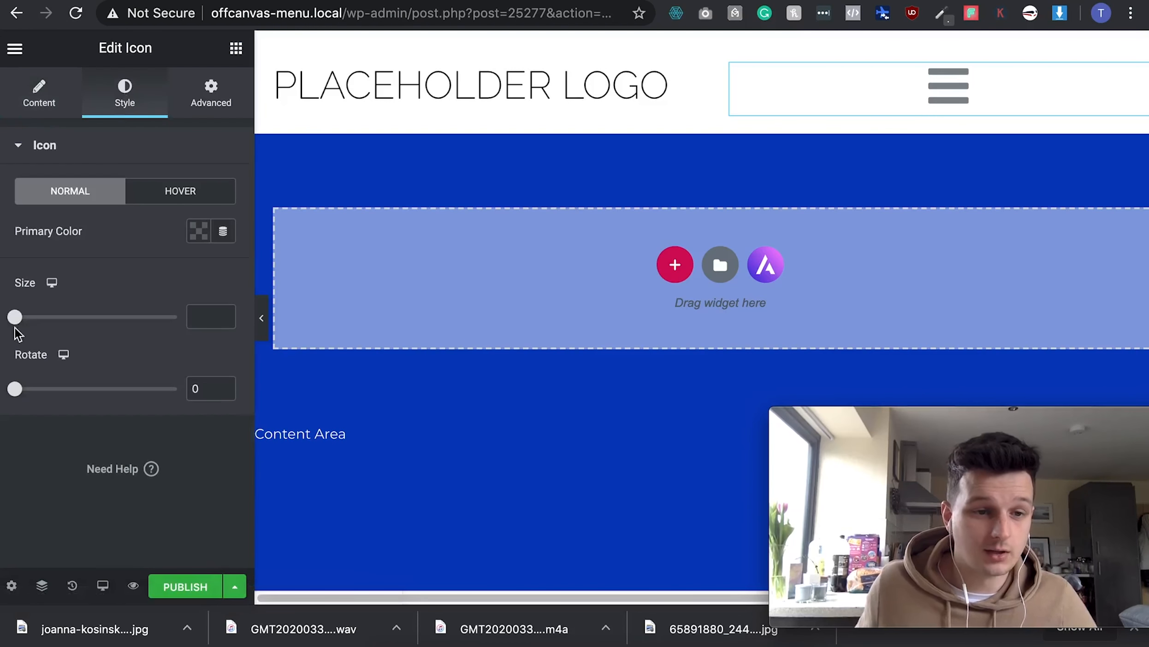
mouse_move(19, 325)
left_mouse_down()
mouse_move(42, 326)
mouse_move(27, 329)
left_mouse_up()
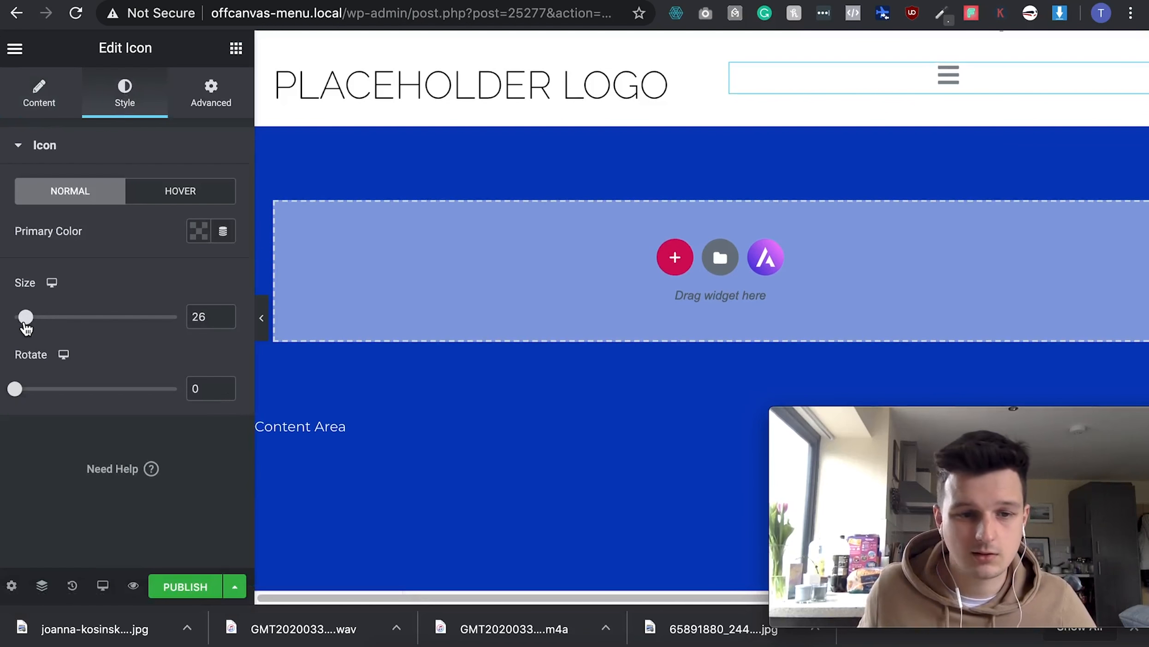
left_click(55, 101)
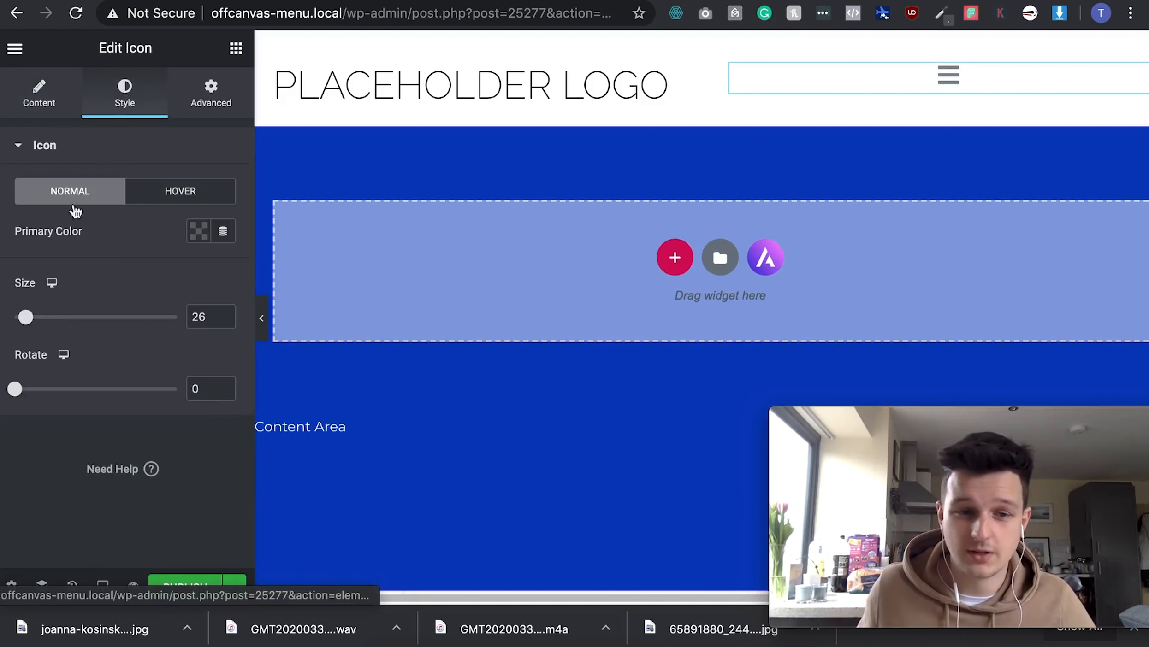
left_click(226, 419)
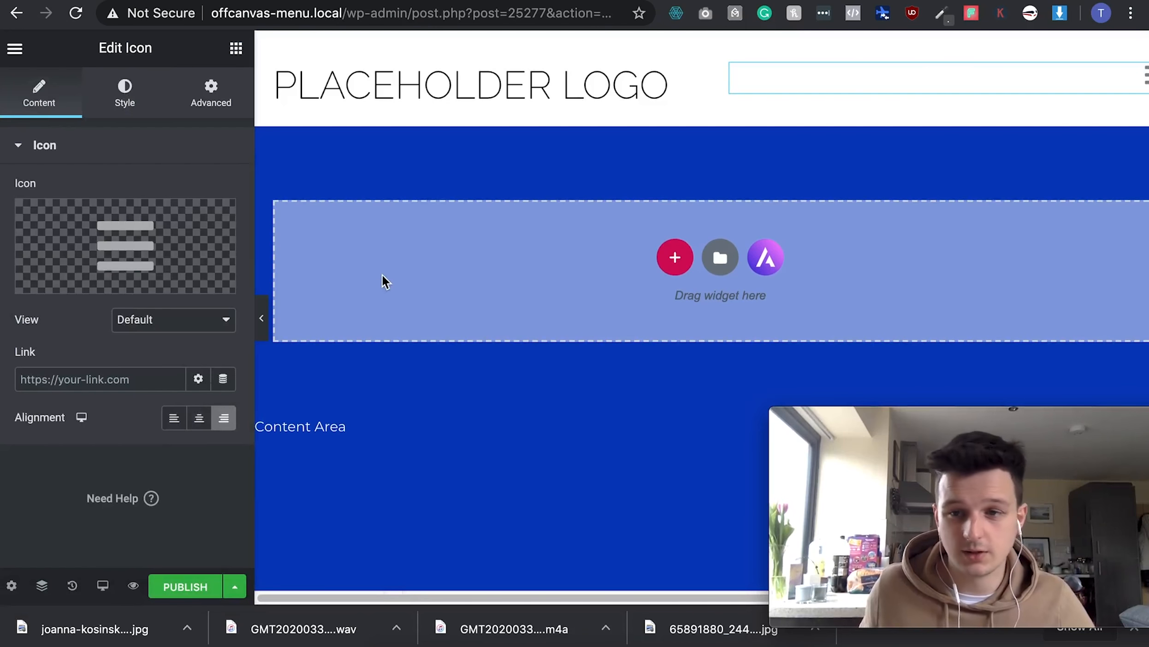
- Unlink the icon's margin and set its right margin to 40
left_click(215, 107)
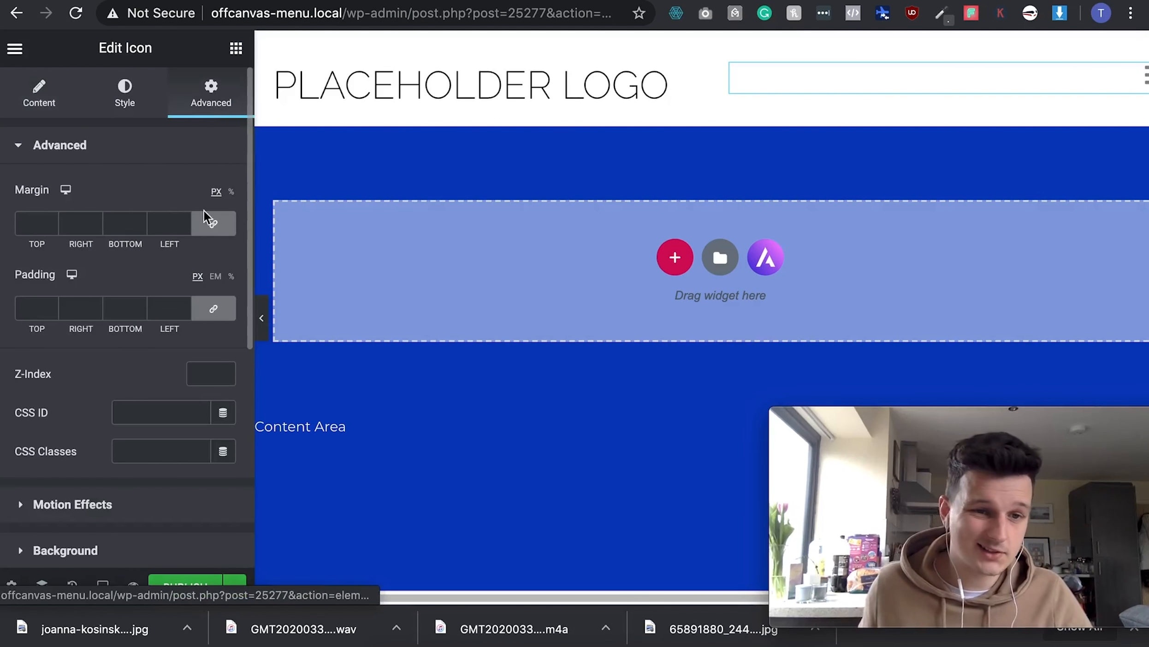
left_click(214, 231)
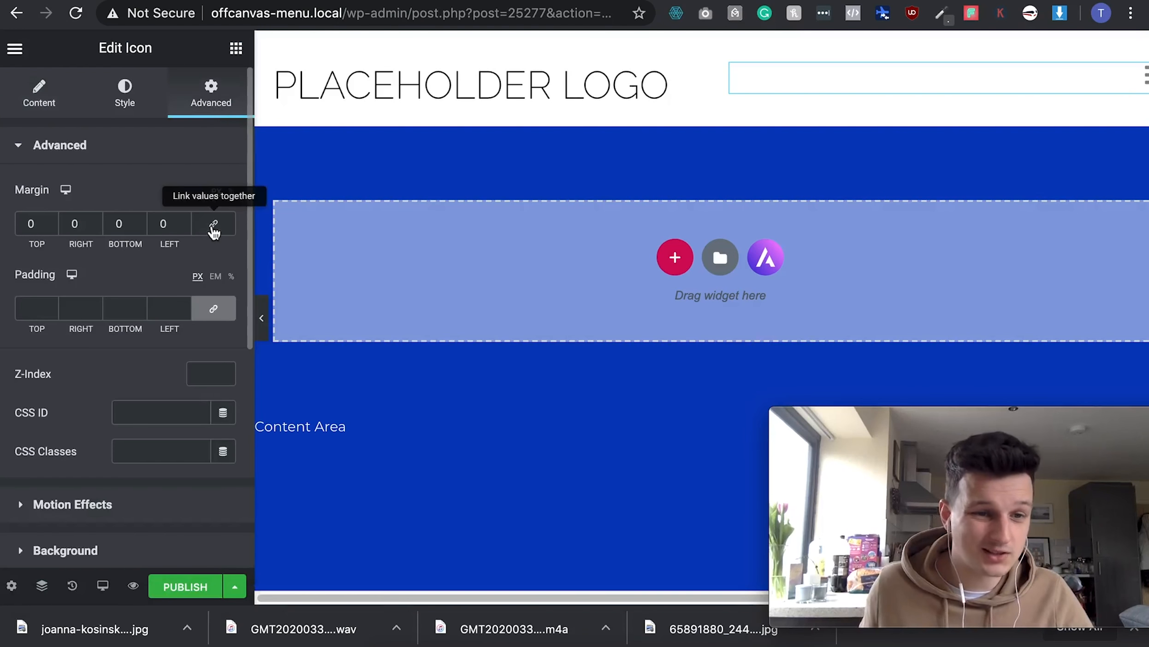
double_click(72, 225)
type("40")
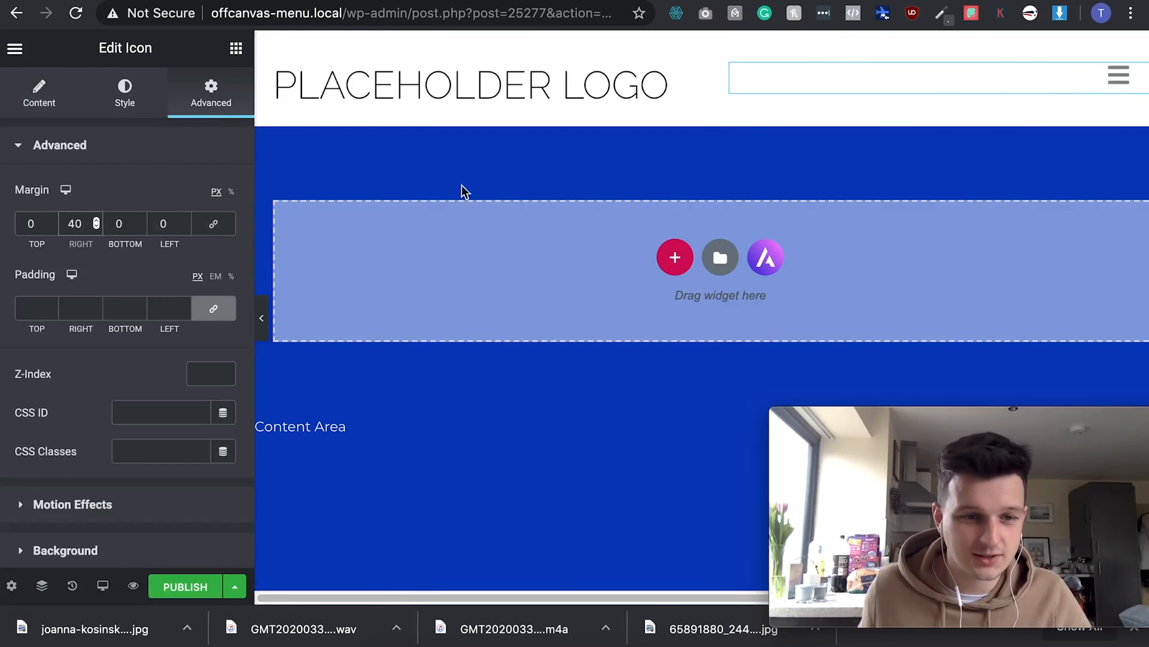
- Set the hamburger icon's primary colour to orange #FF960F
left_click(130, 109)
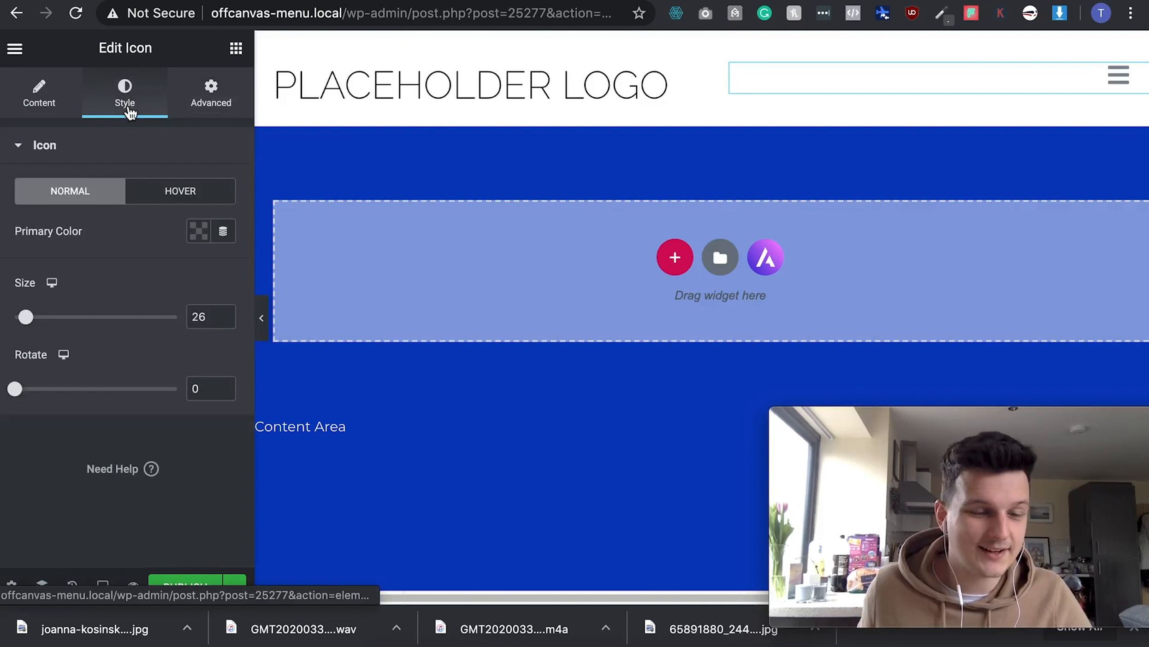
left_click(196, 237)
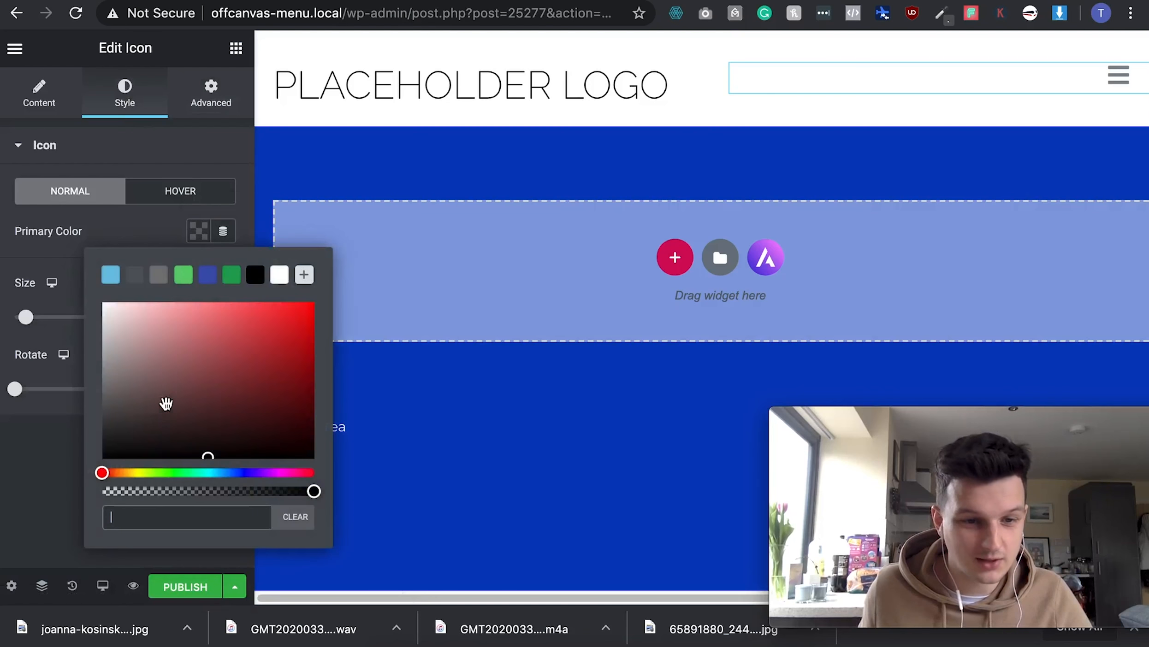
left_click(127, 473)
left_click_drag(127, 474, 122, 474)
left_click_drag(306, 401, 302, 304)
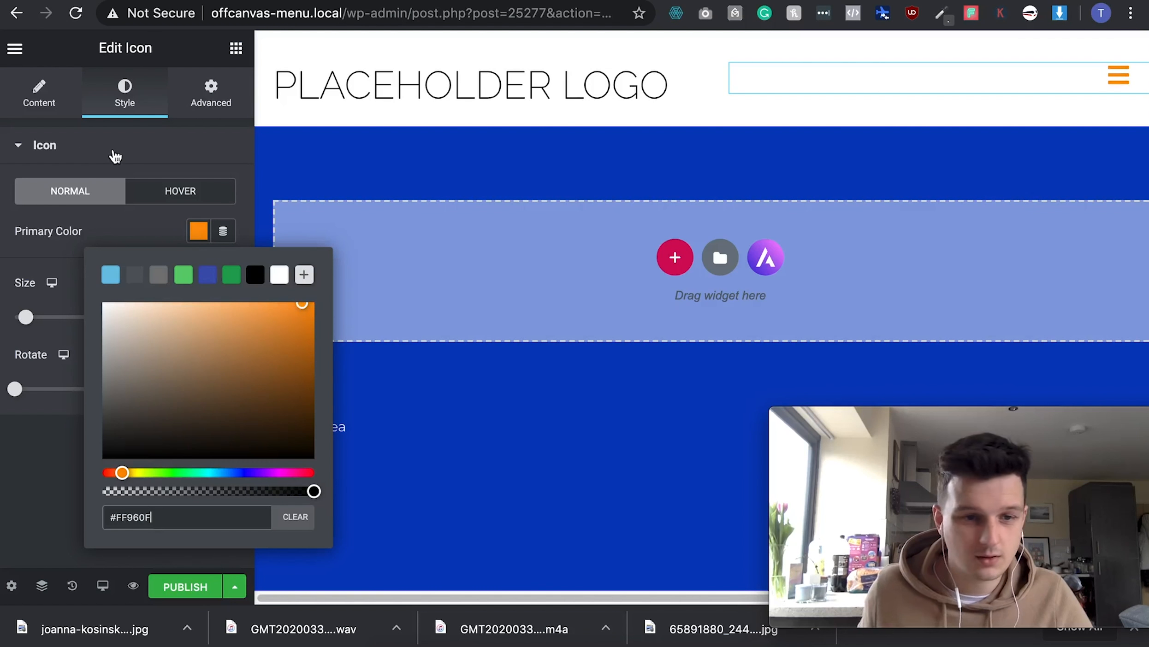
left_click(142, 160)
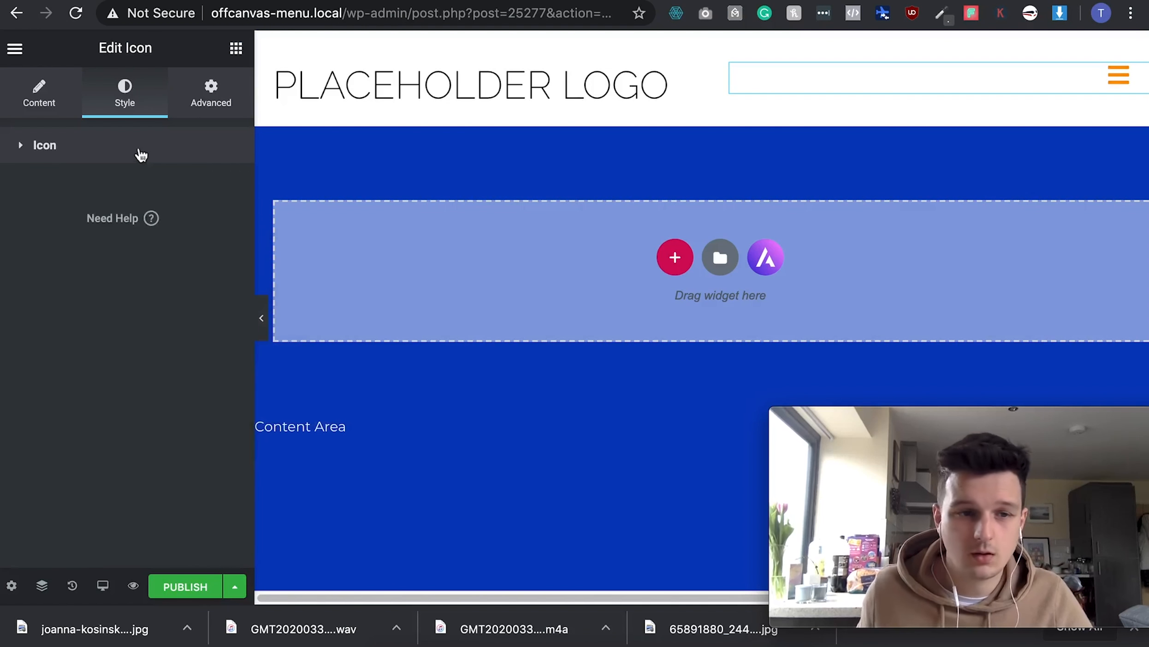
left_click(42, 147)
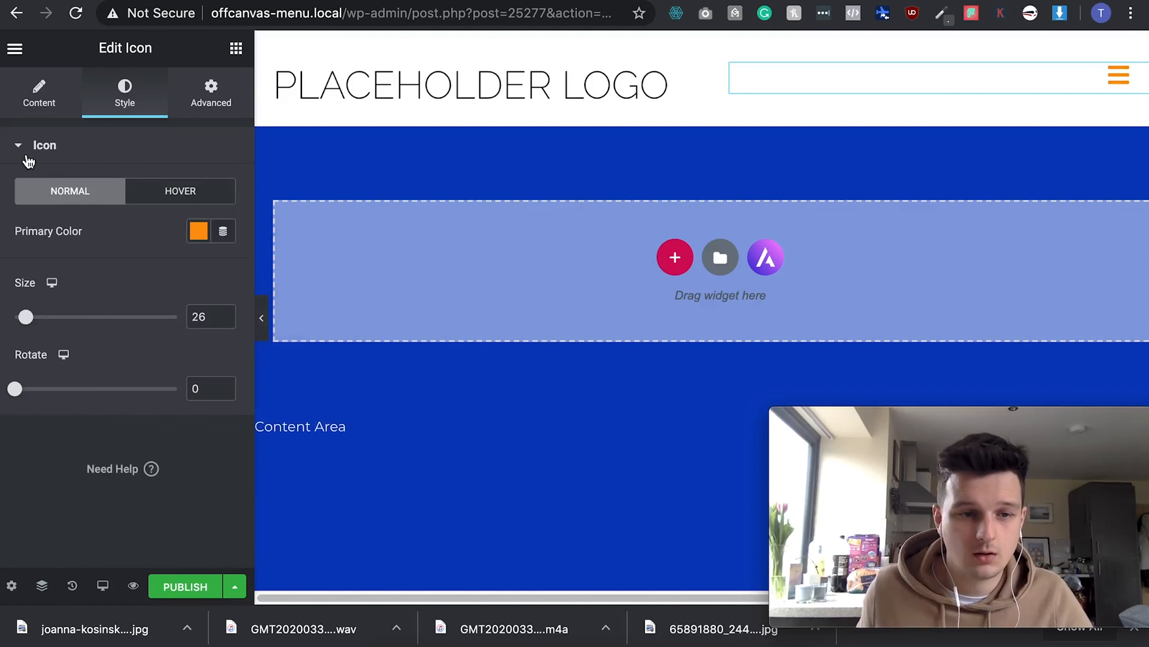
- Set the icon's link to the Popup dynamic tag, keeping the bars icon
left_click(38, 97)
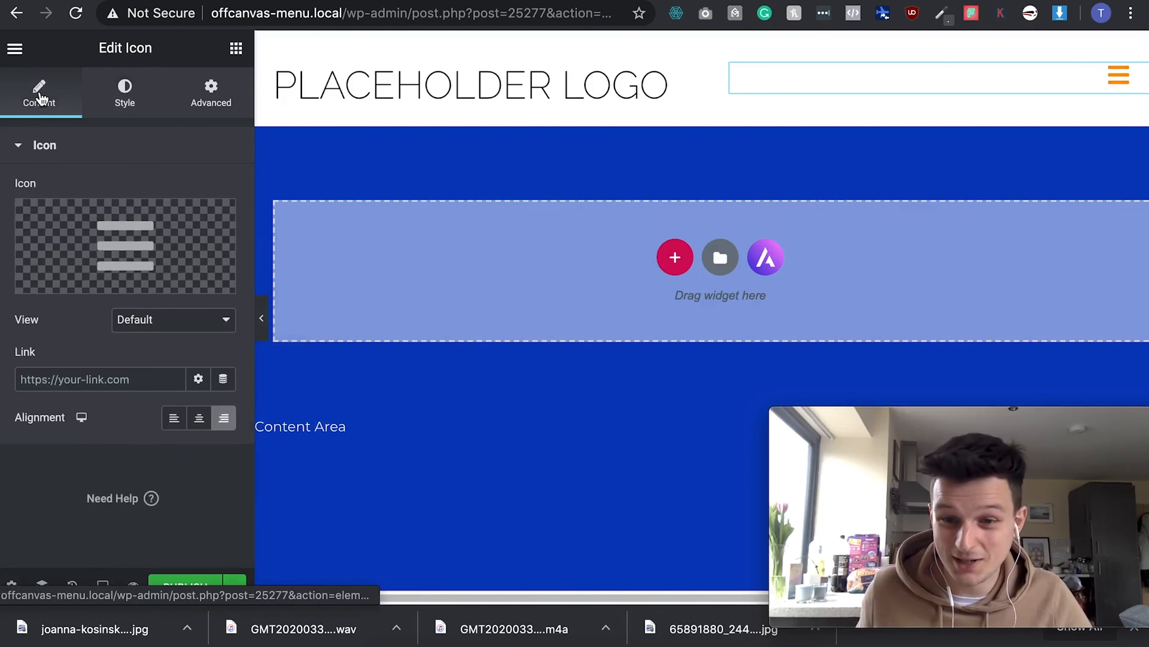
left_click(124, 386)
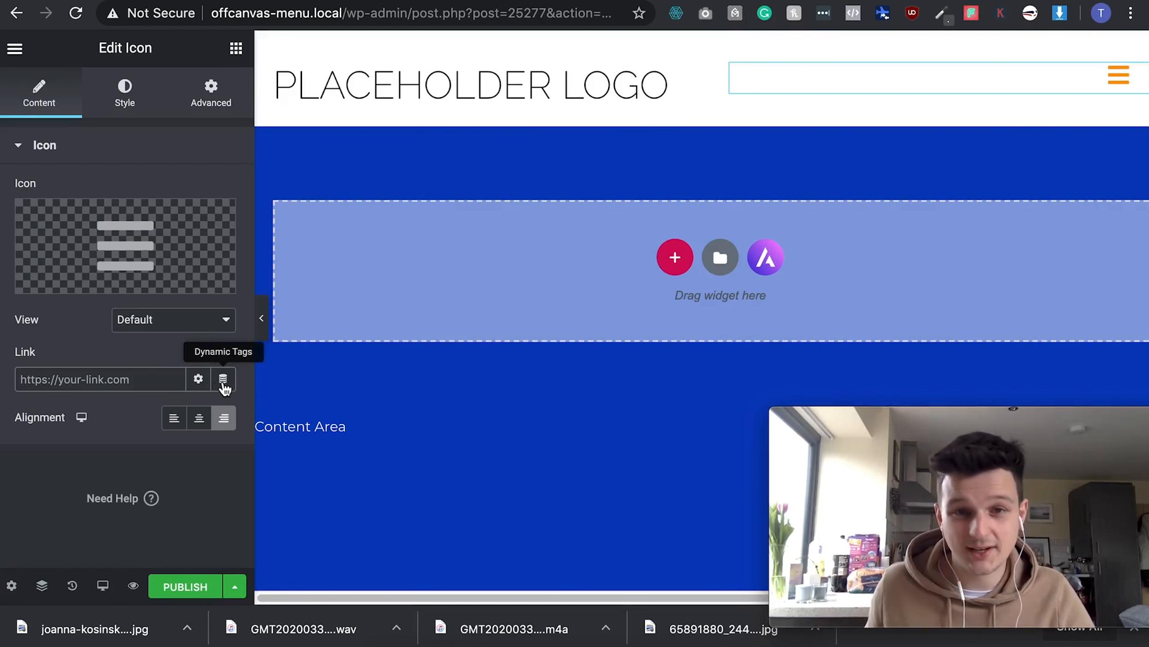
left_click(223, 381)
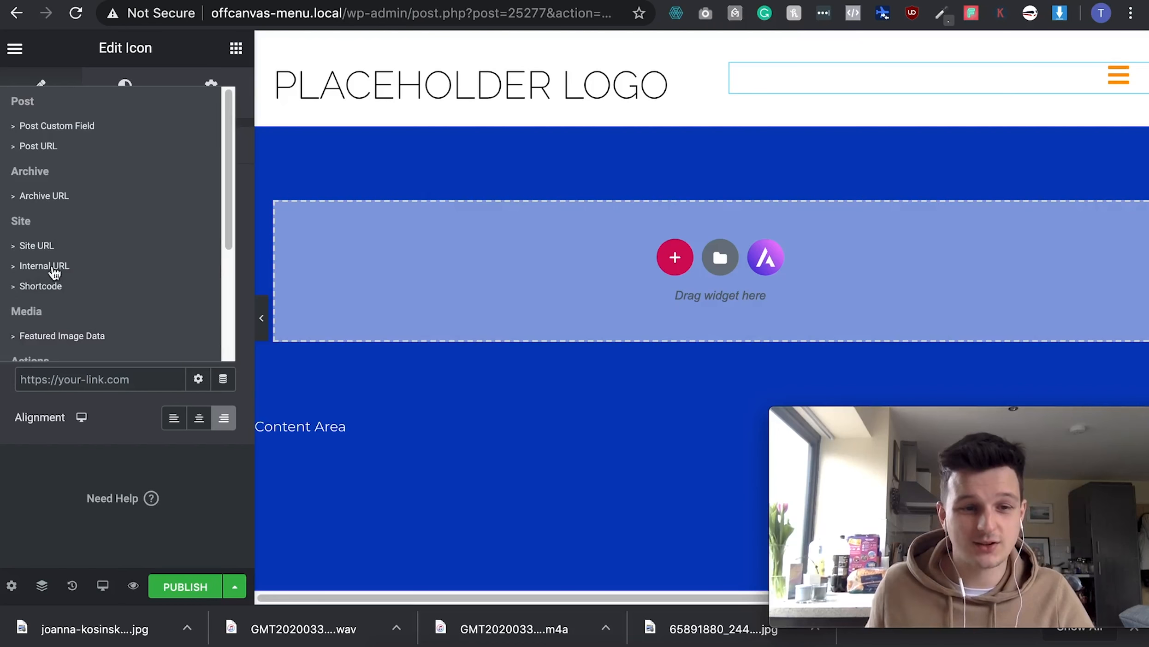
scroll(96, 279, "down", 1)
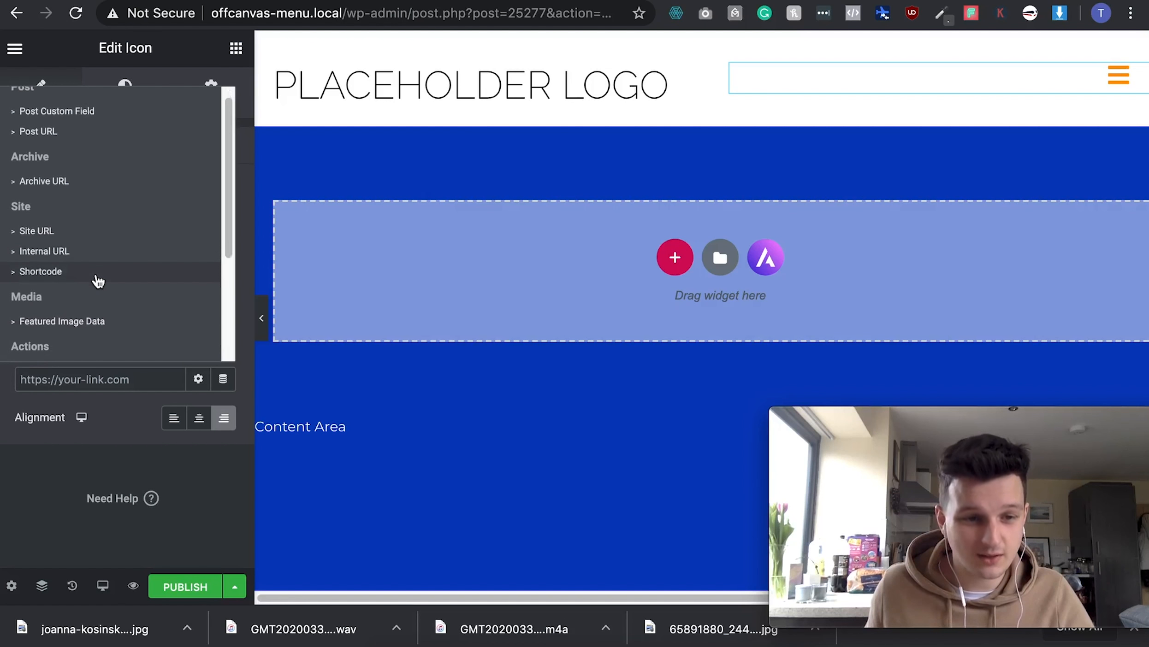
scroll(97, 281, "down", 3)
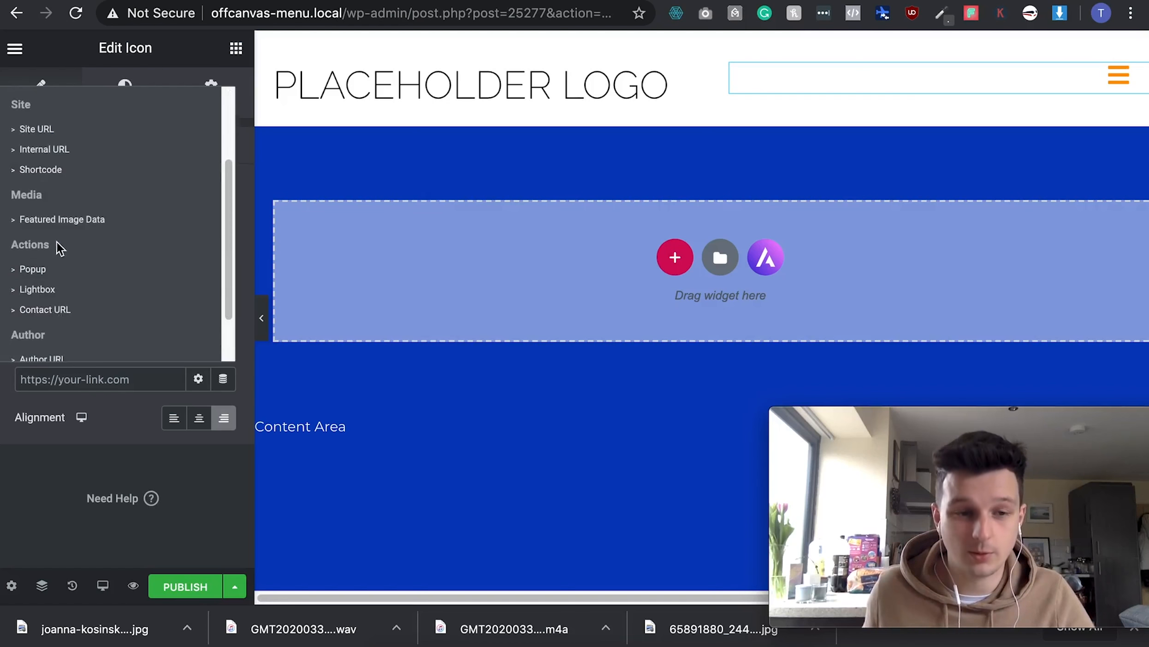
left_click(44, 274)
left_click(44, 280)
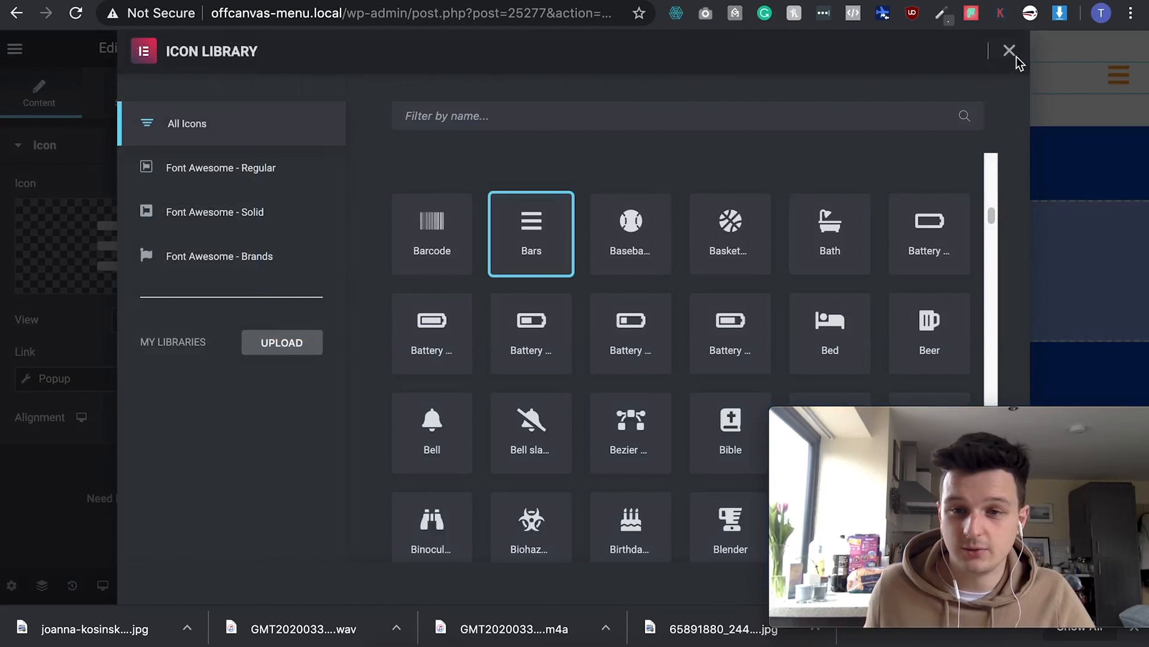
left_click(1009, 52)
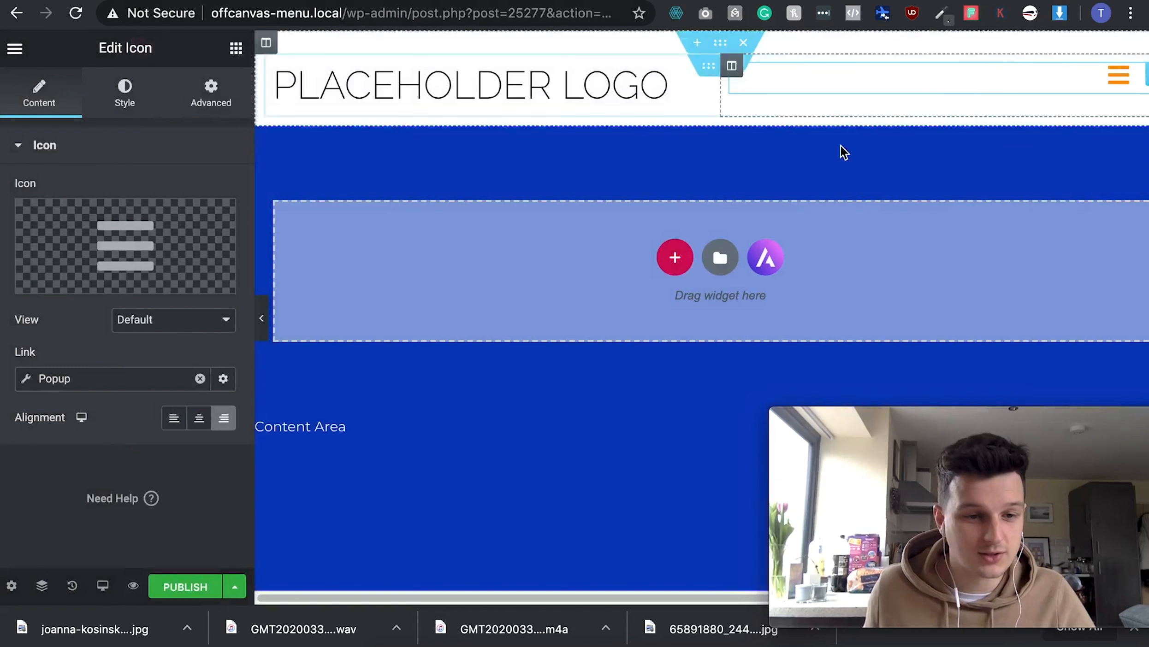
- Configure the popup link to Open Popup targeting the 'Off canvas 2' popup
left_click(74, 380)
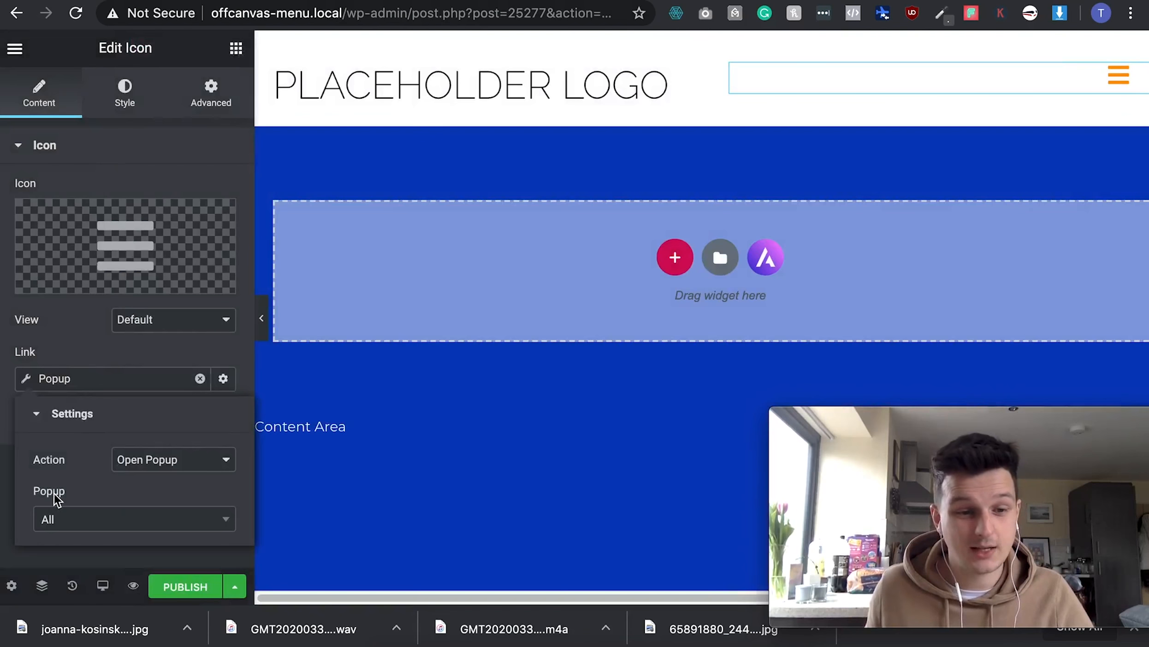
left_click(62, 524)
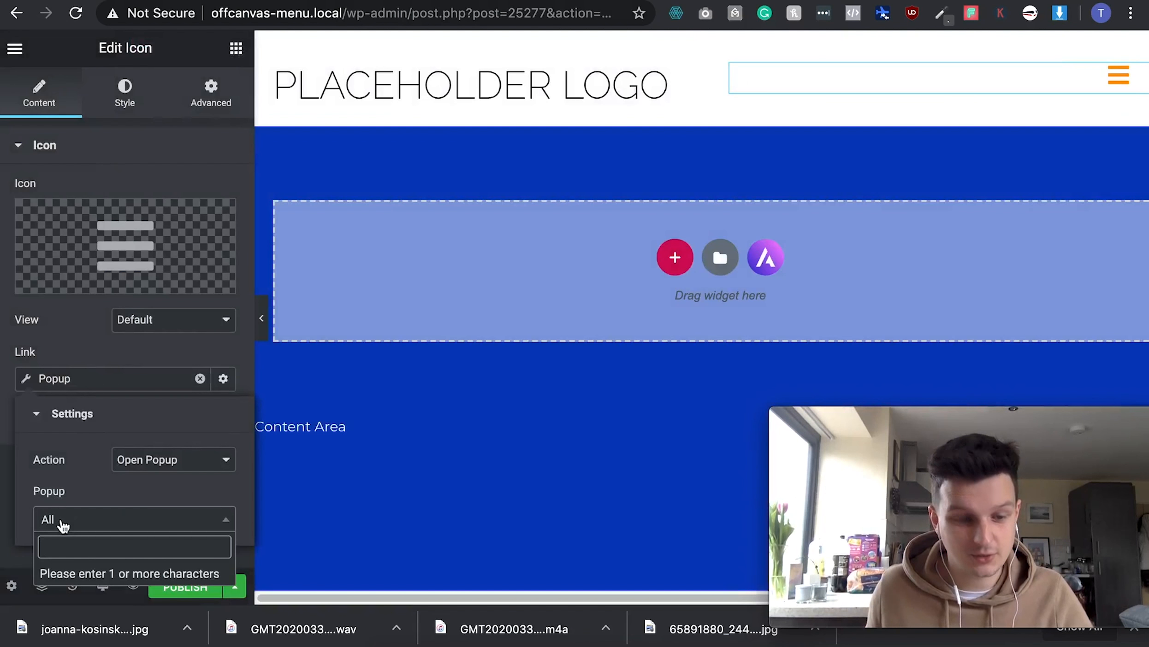
type("off")
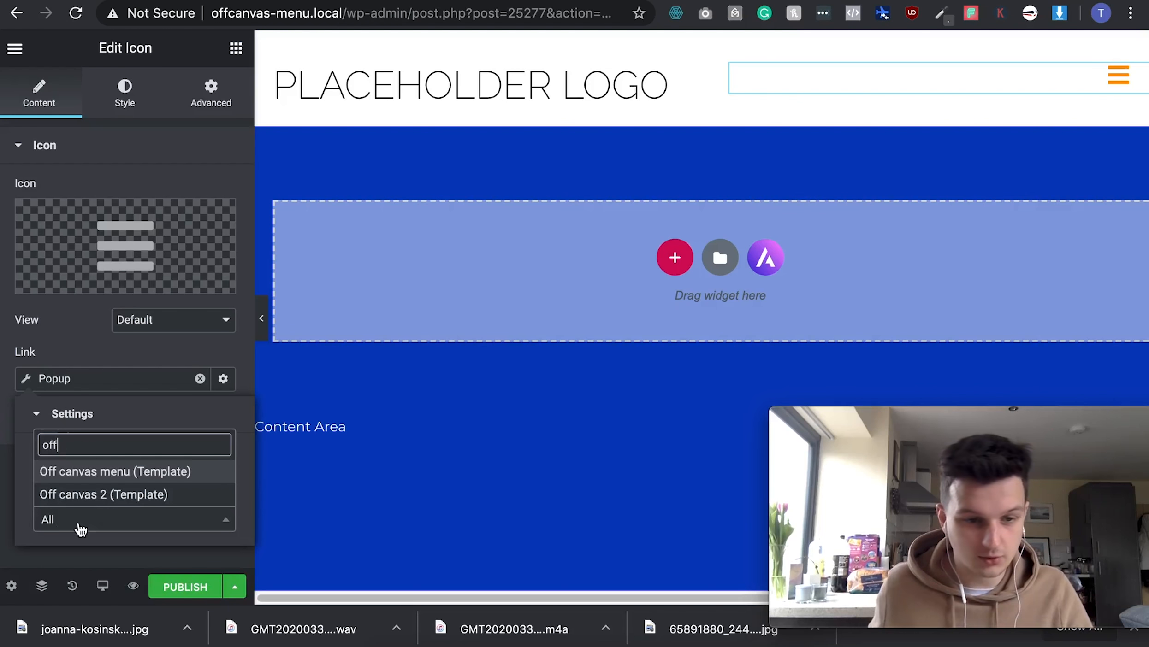
left_click(73, 497)
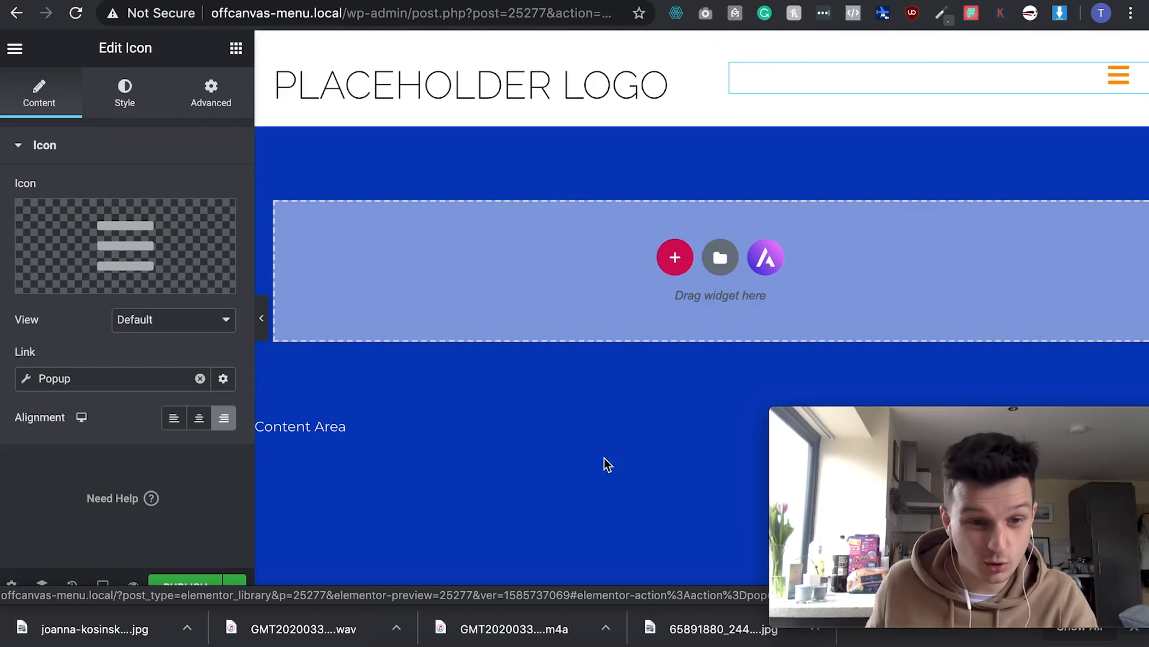
- Publish the header with an Include / Entire Site display condition, then save and close
left_click(182, 588)
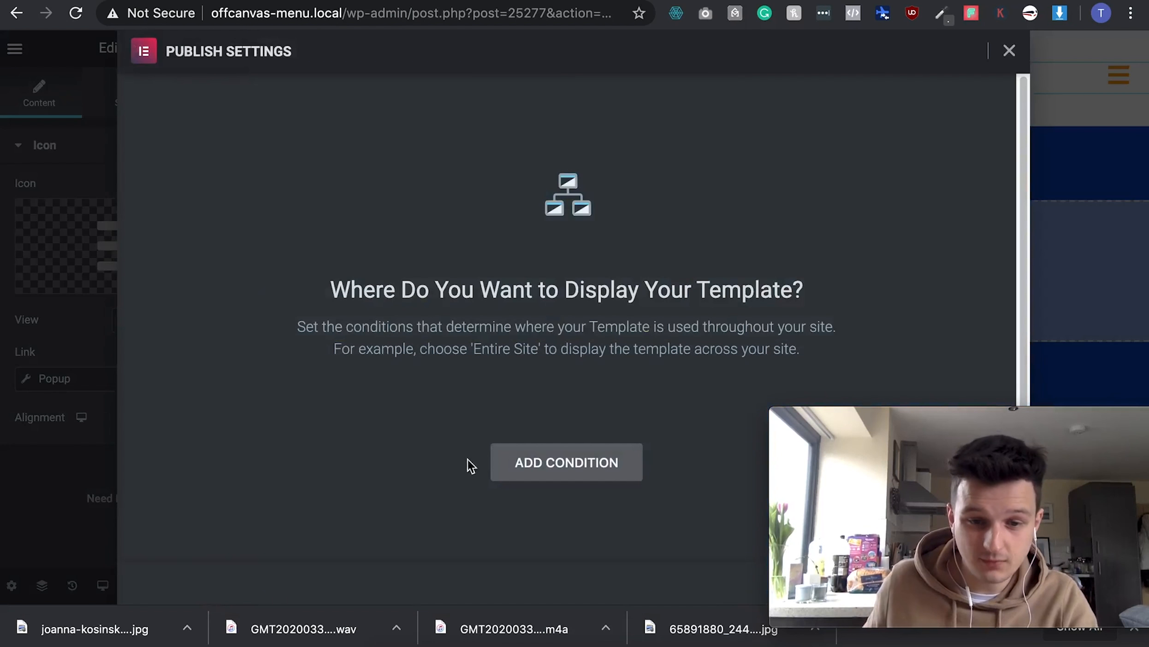
left_click(522, 459)
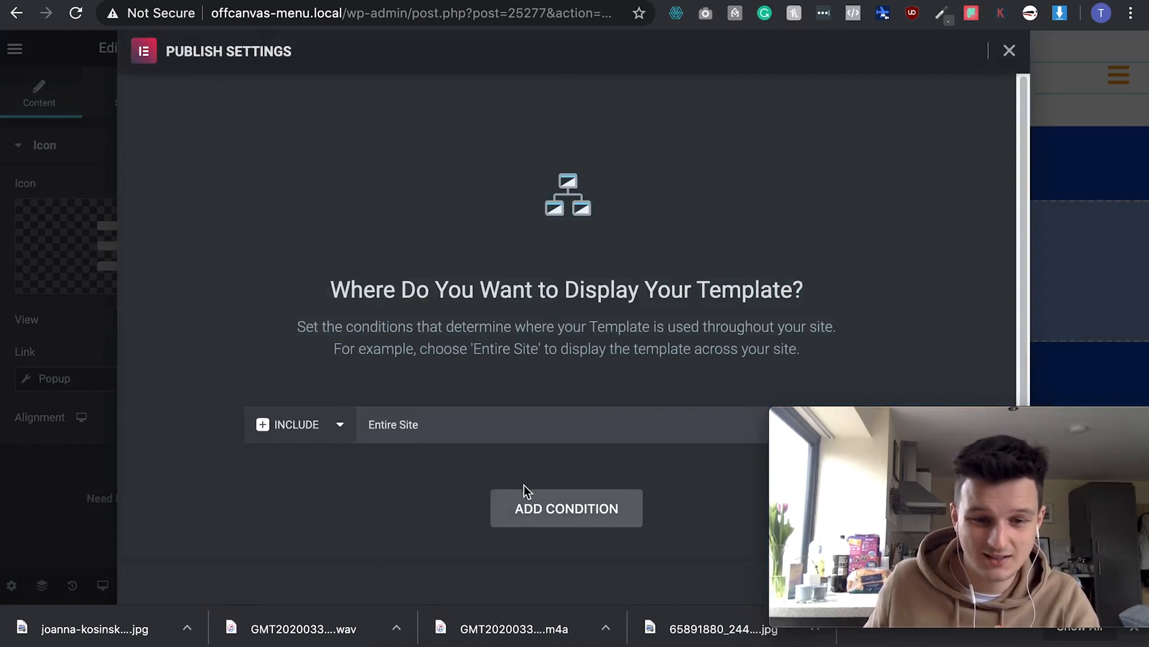
left_click_drag(865, 414, 130, 429)
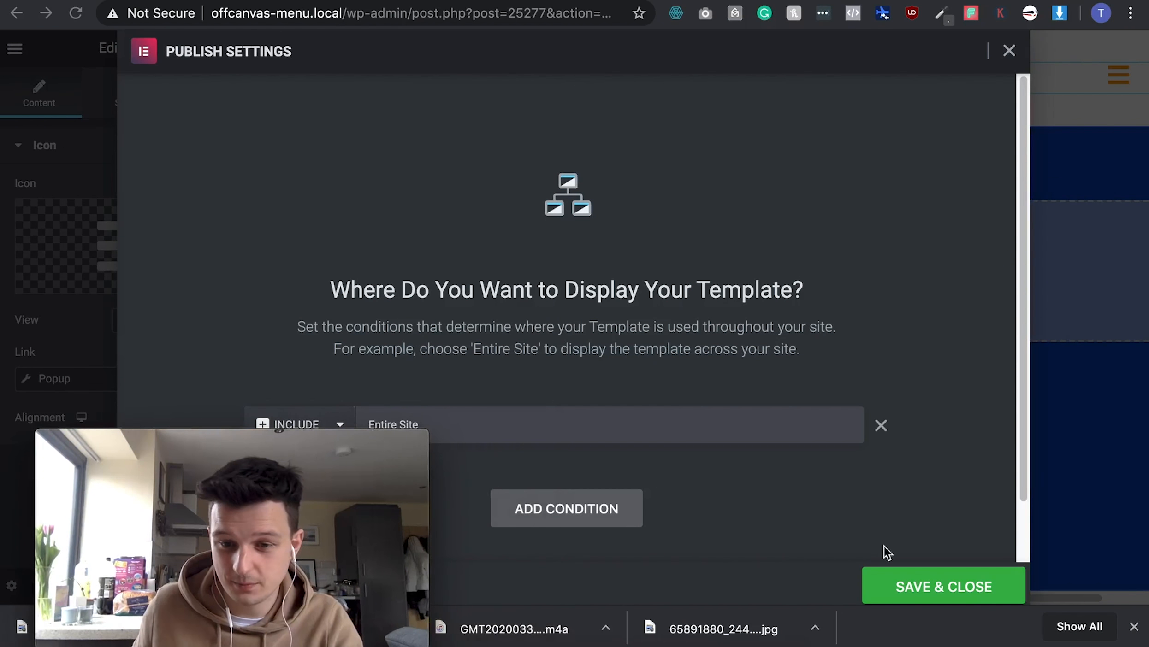
left_click(904, 585)
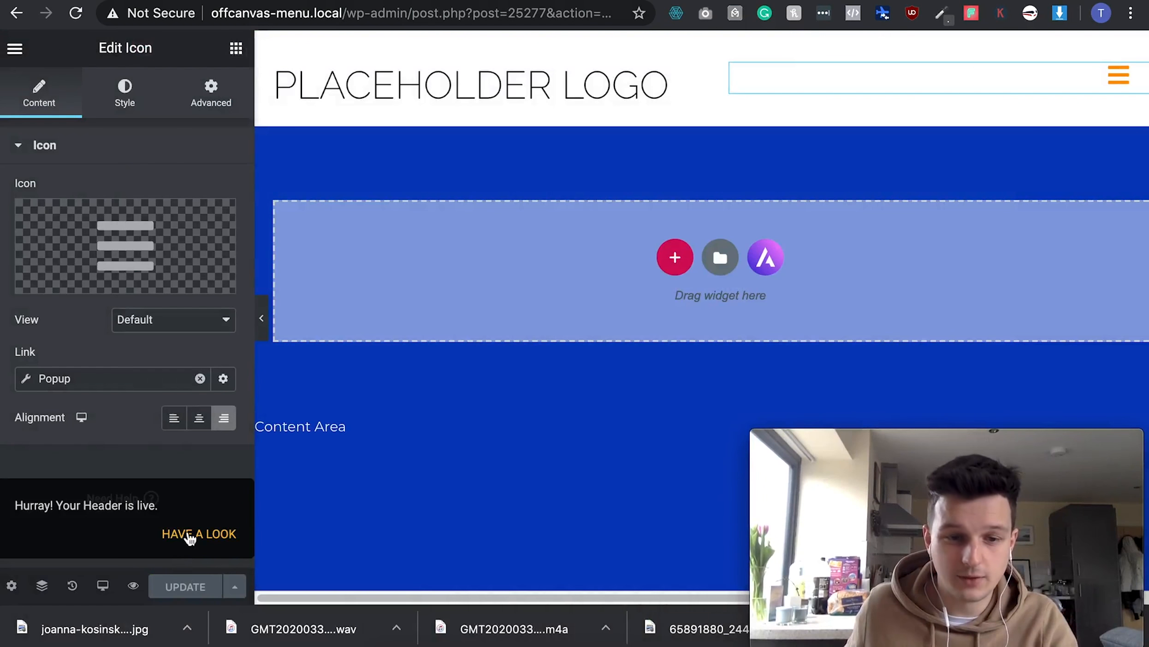
- Preview the published header and open then close the off-canvas menu
left_click(189, 535)
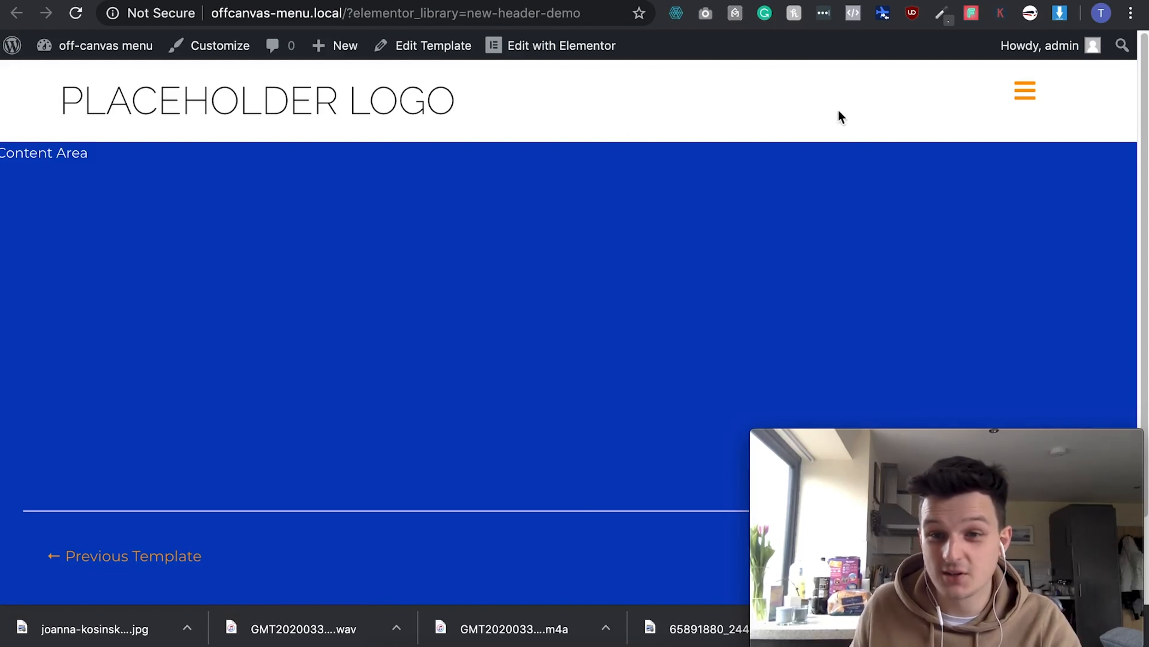
left_click(1029, 98)
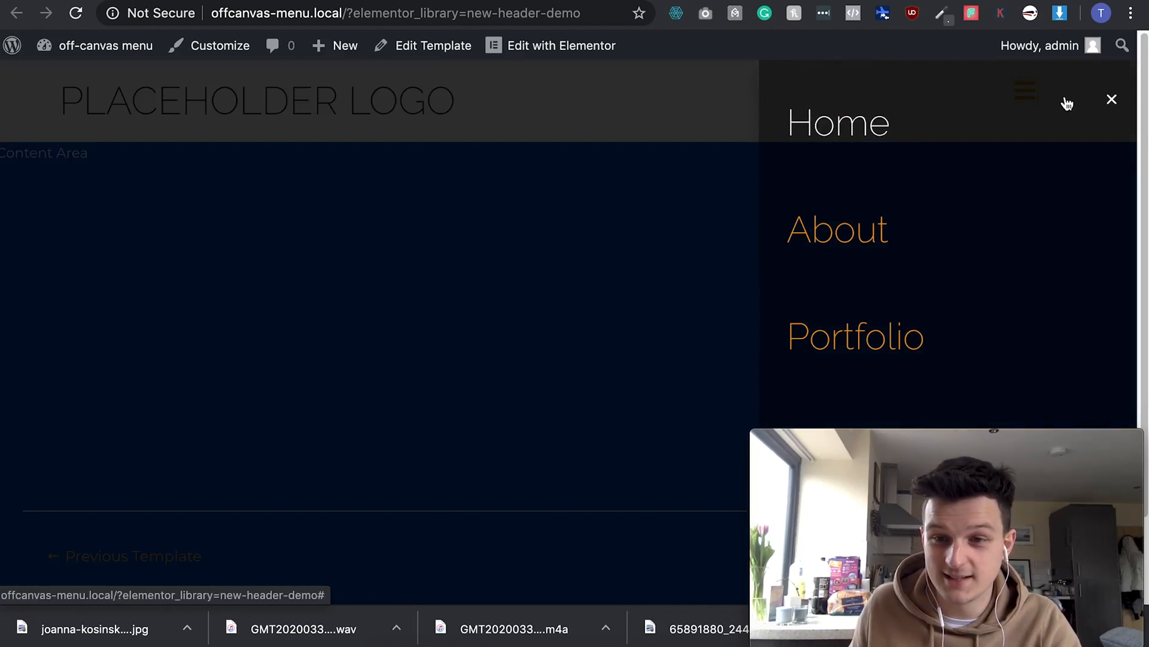
left_click(1112, 101)
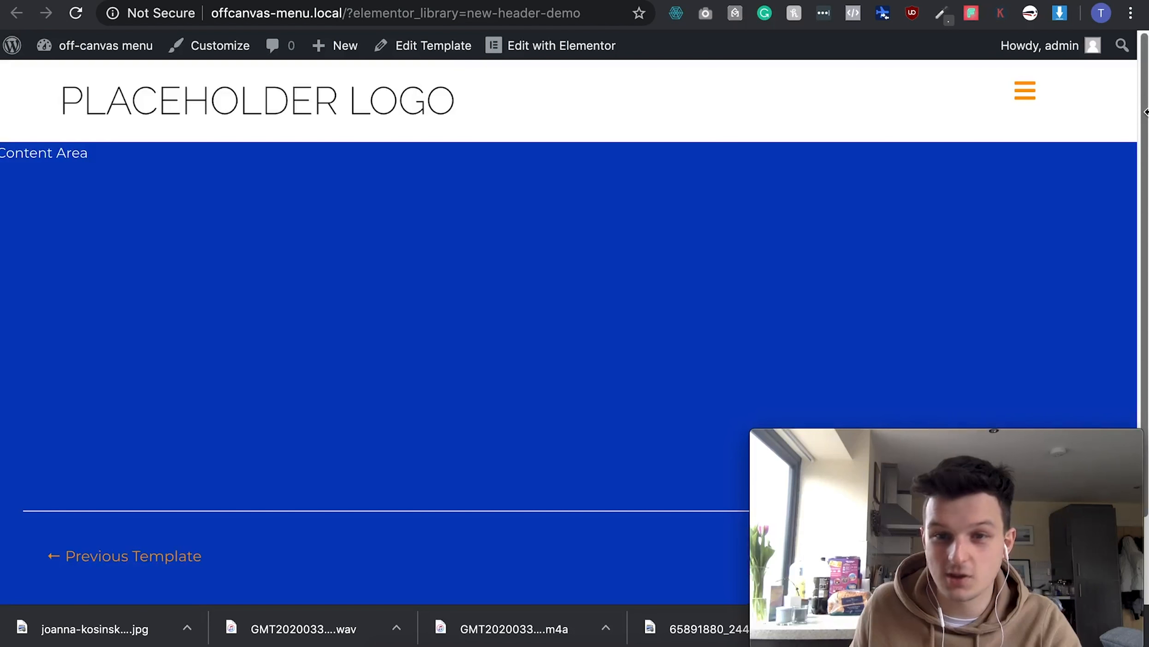
- Test the off-canvas menu at a narrow browser width, then restore full width
left_click_drag(1146, 112, 457, 99)
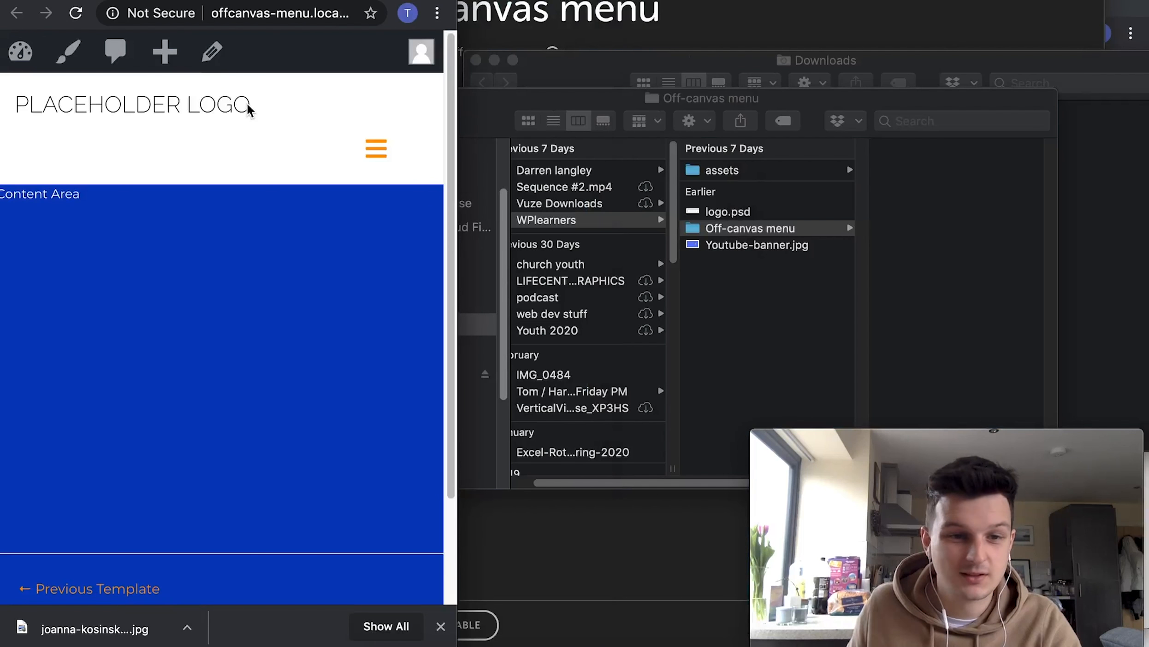
left_click(376, 150)
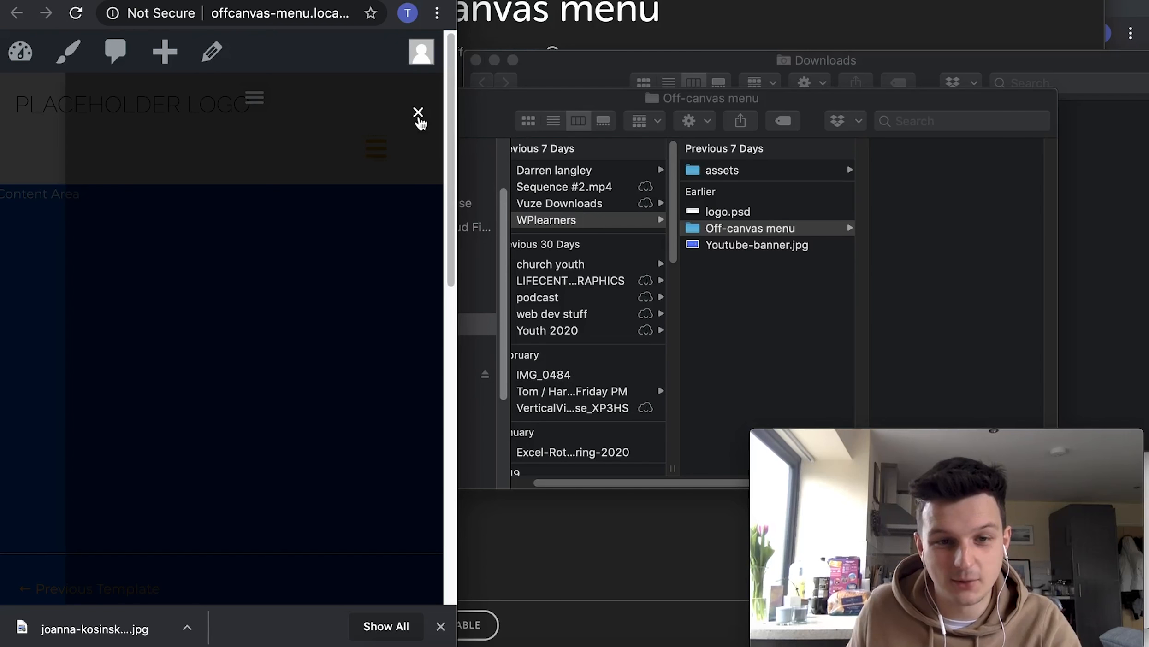
left_click(420, 120)
left_click_drag(458, 135, 1147, 153)
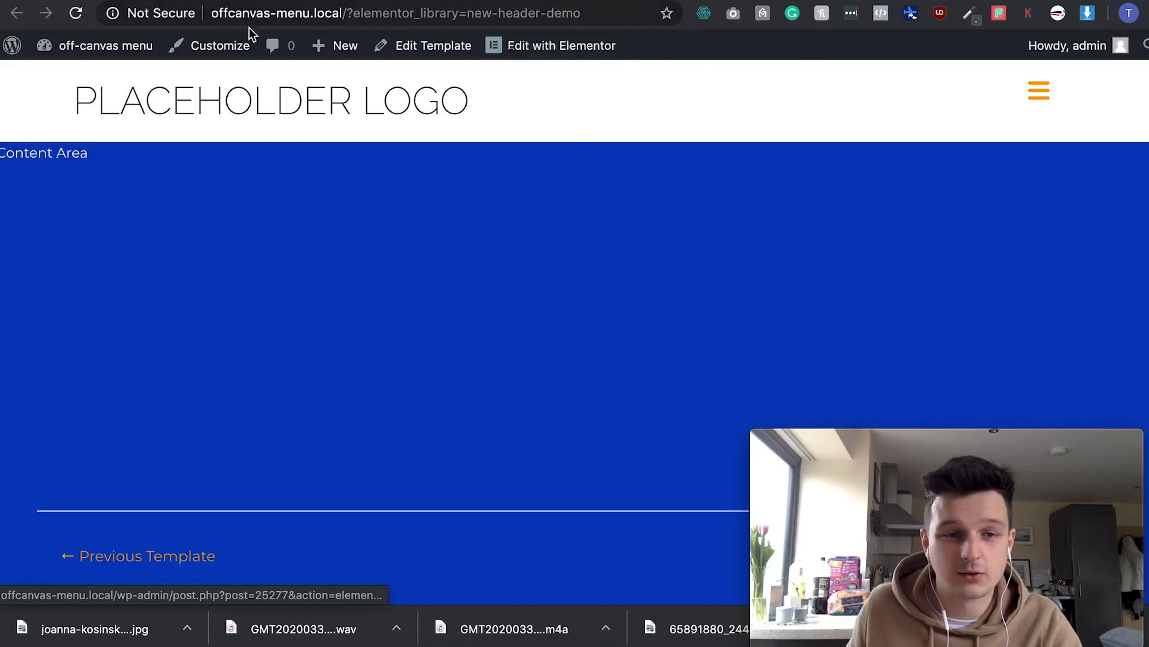
- From the dashboard's Templates > Popups list, edit 'Off canvas 2' with Elementor
left_click(104, 54)
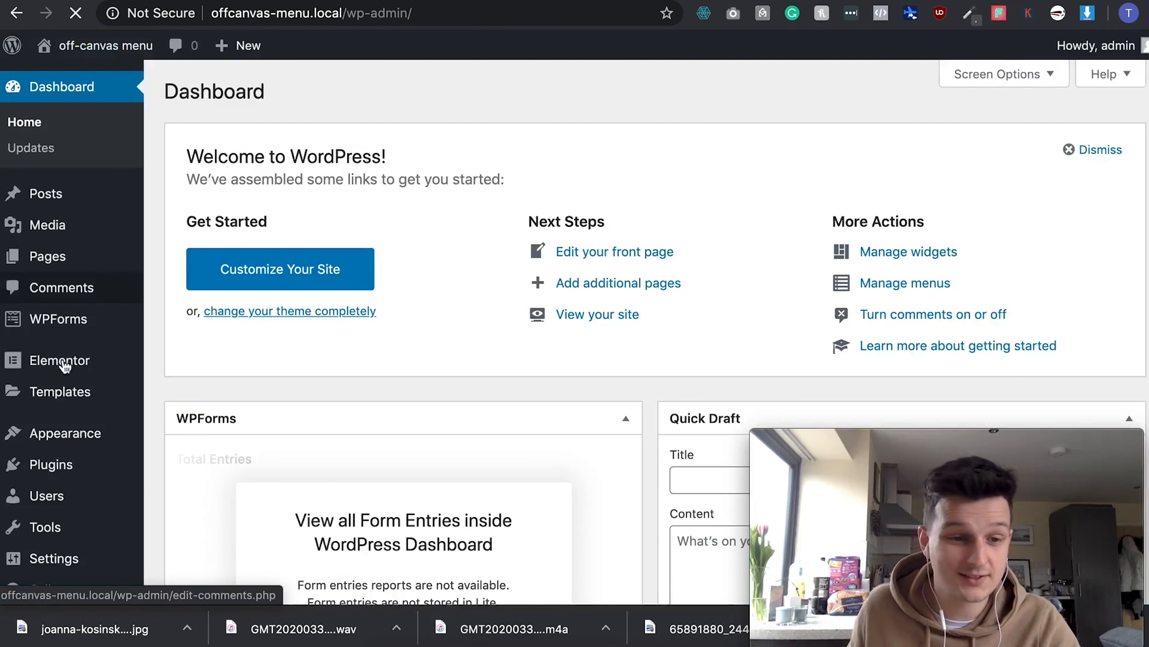
left_click(60, 392)
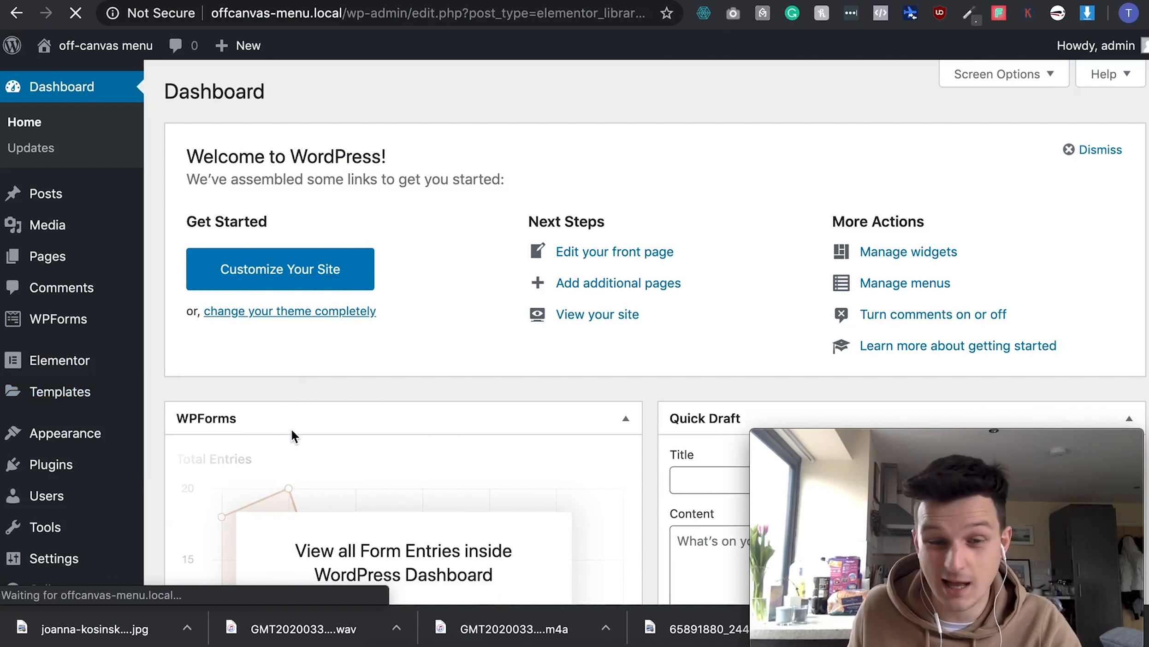
mouse_move(267, 363)
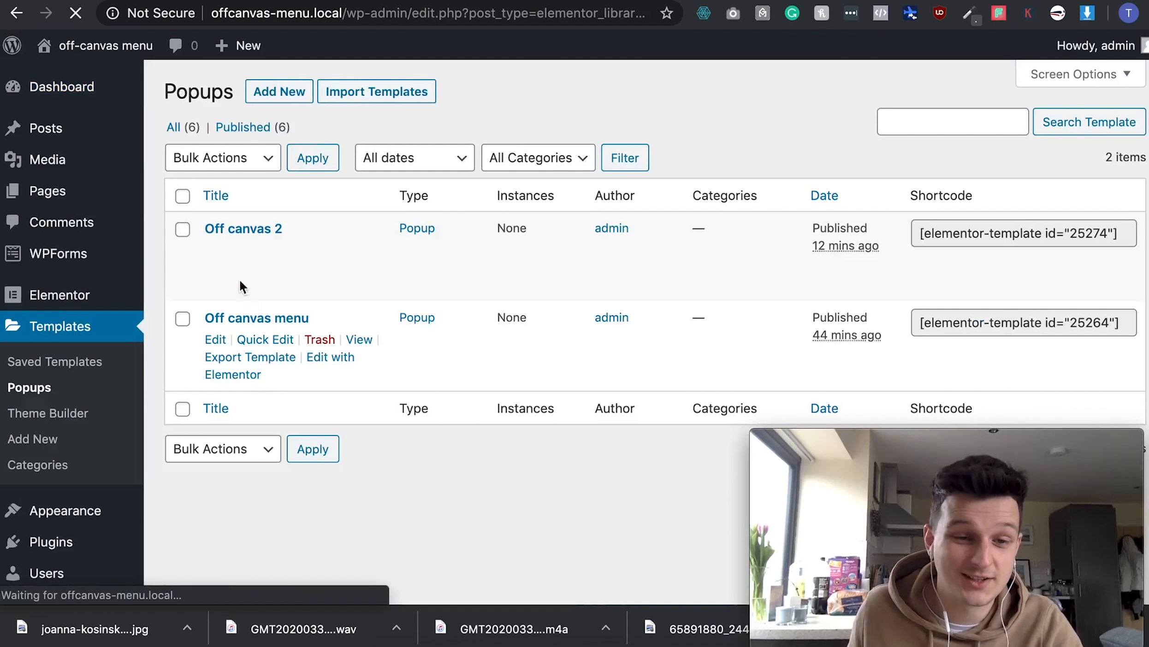
mouse_move(230, 244)
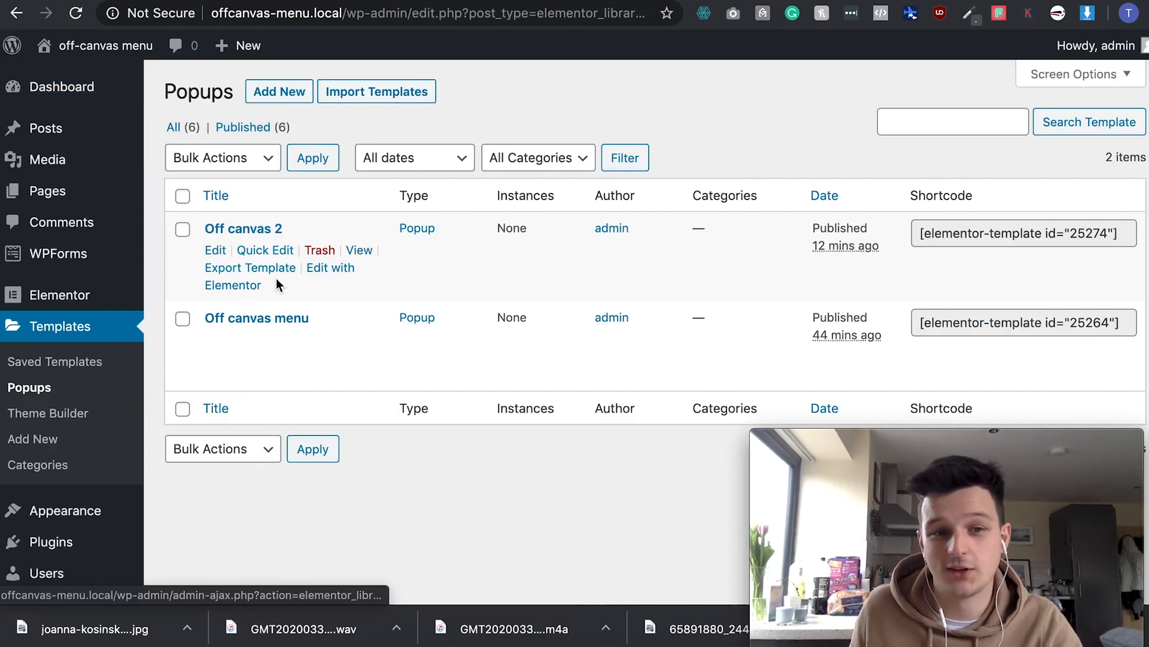
left_click(232, 290)
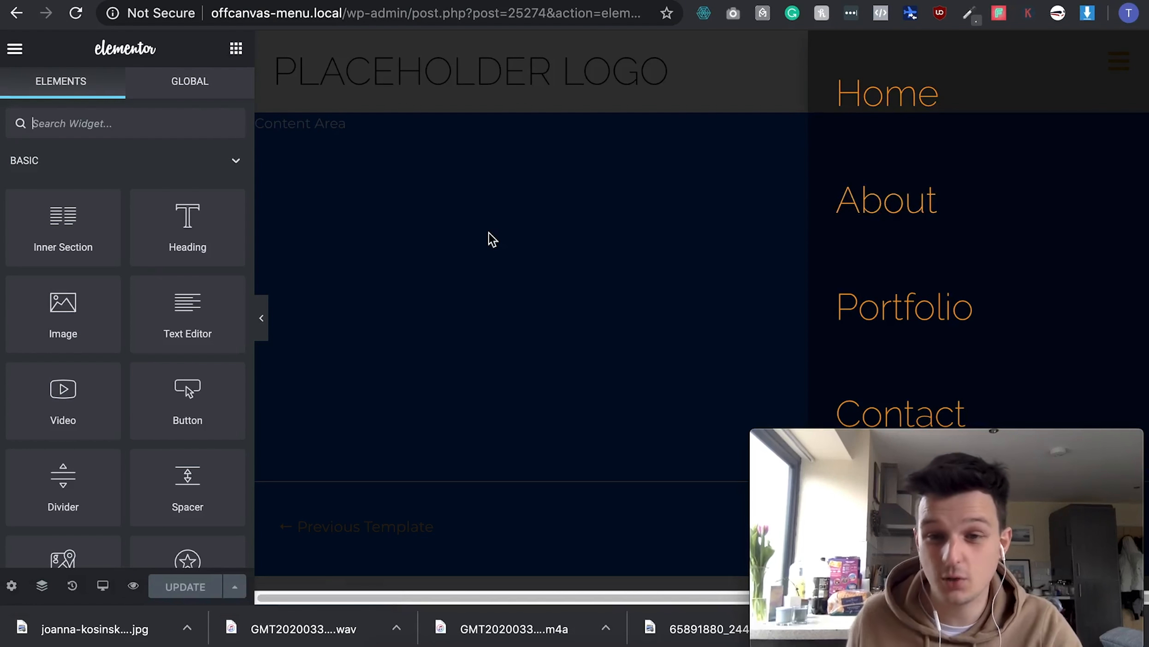
- Set the popup Nav Menu's Mobile Dropdown Breakpoint to None and update, keeping existing conditions
left_click(911, 173)
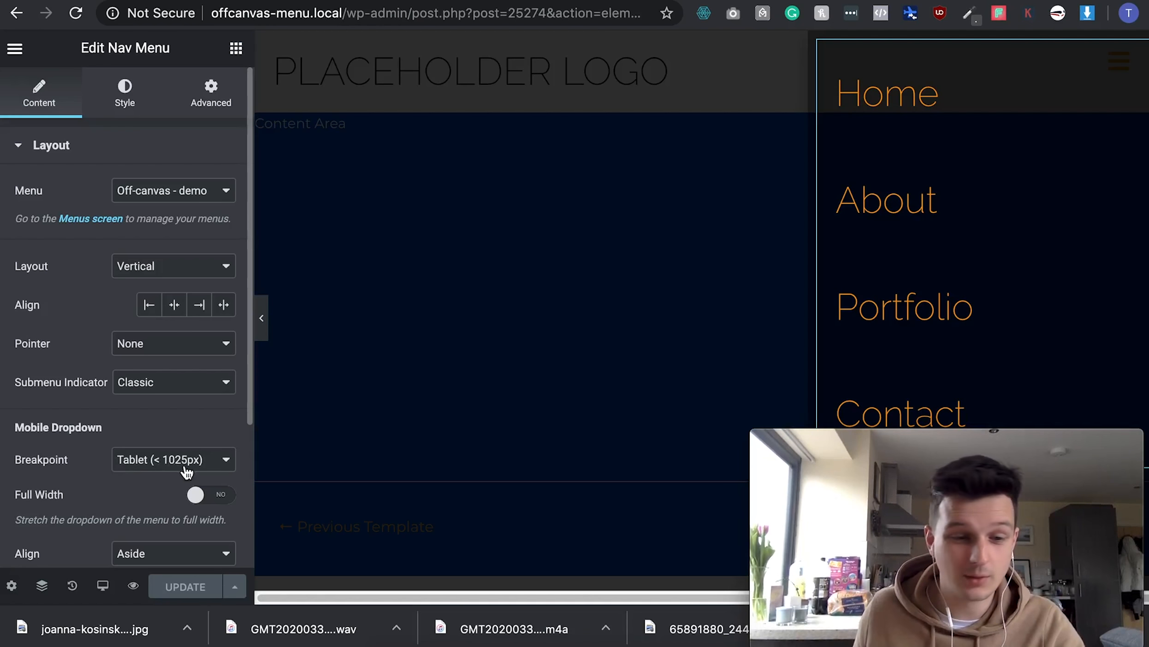
left_click(134, 461)
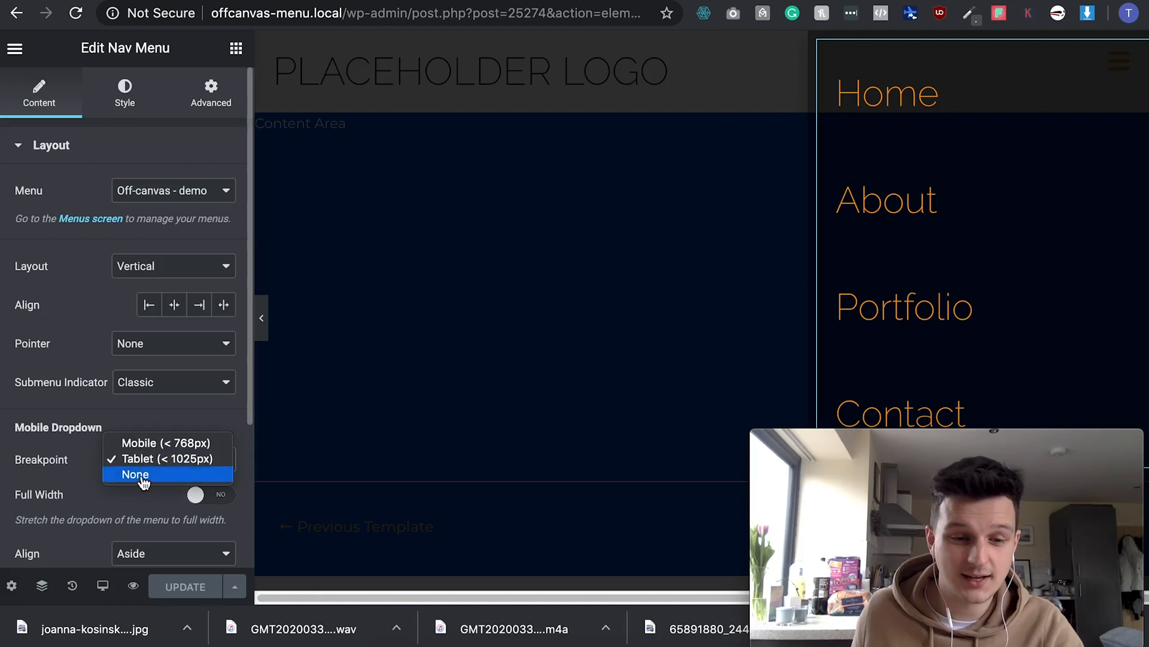
left_click(144, 477)
left_click(189, 591)
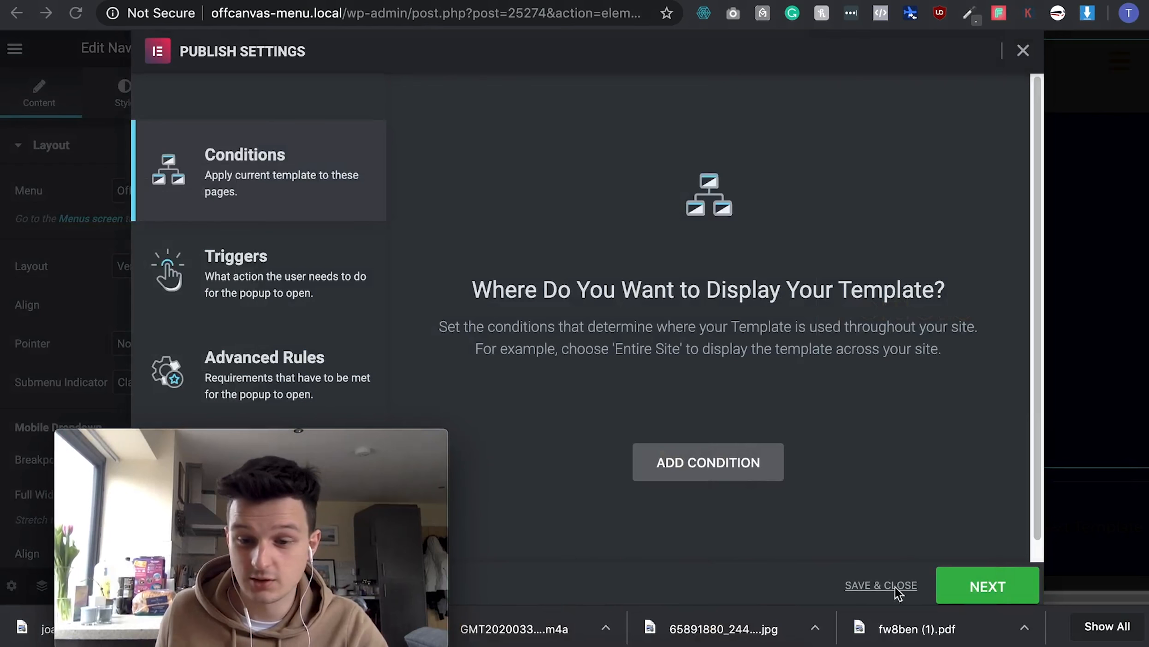
left_click(897, 586)
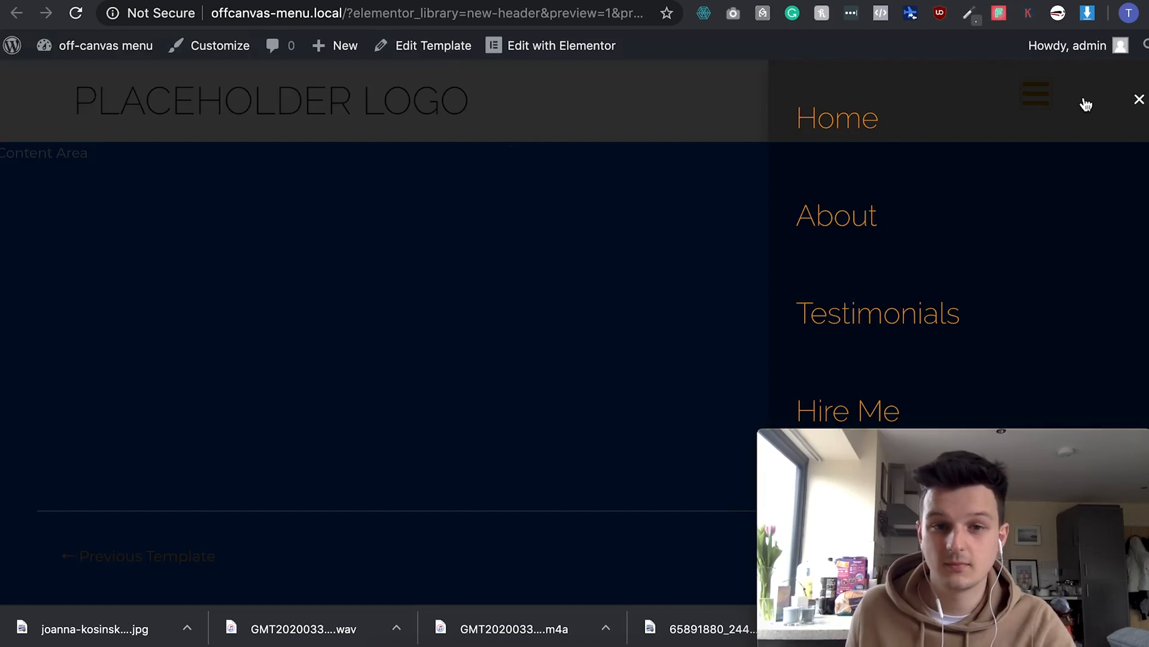
- Reload the preview to verify the vertical menu, widen the browser, and close the menu
left_click(72, 19)
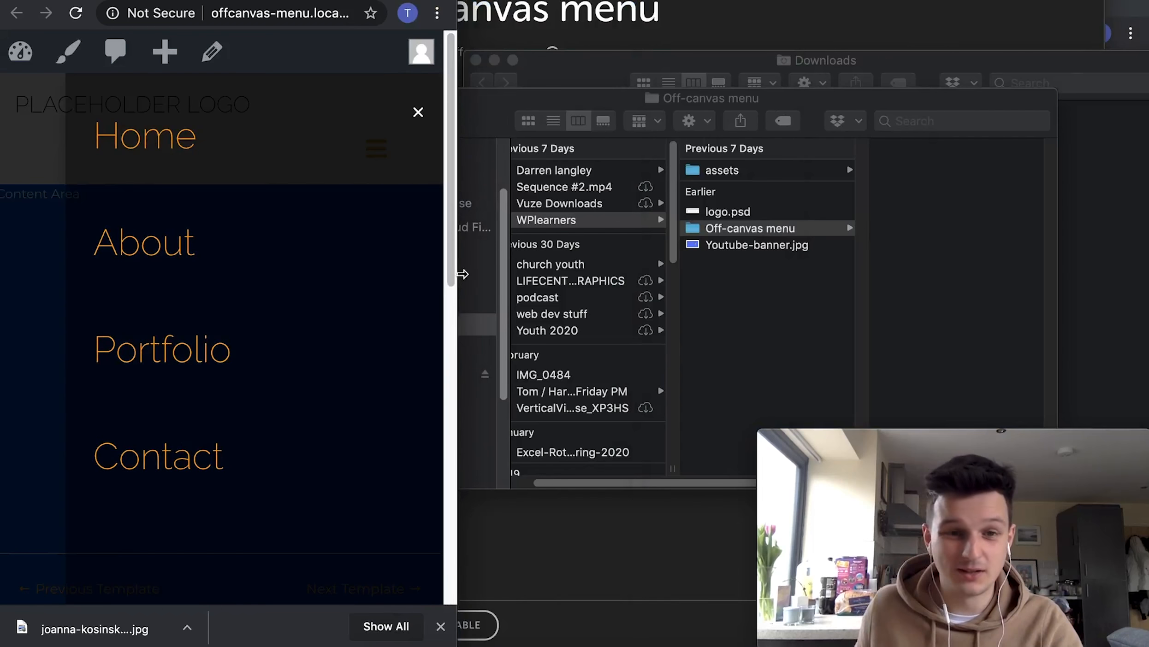
left_click_drag(456, 283, 1148, 241)
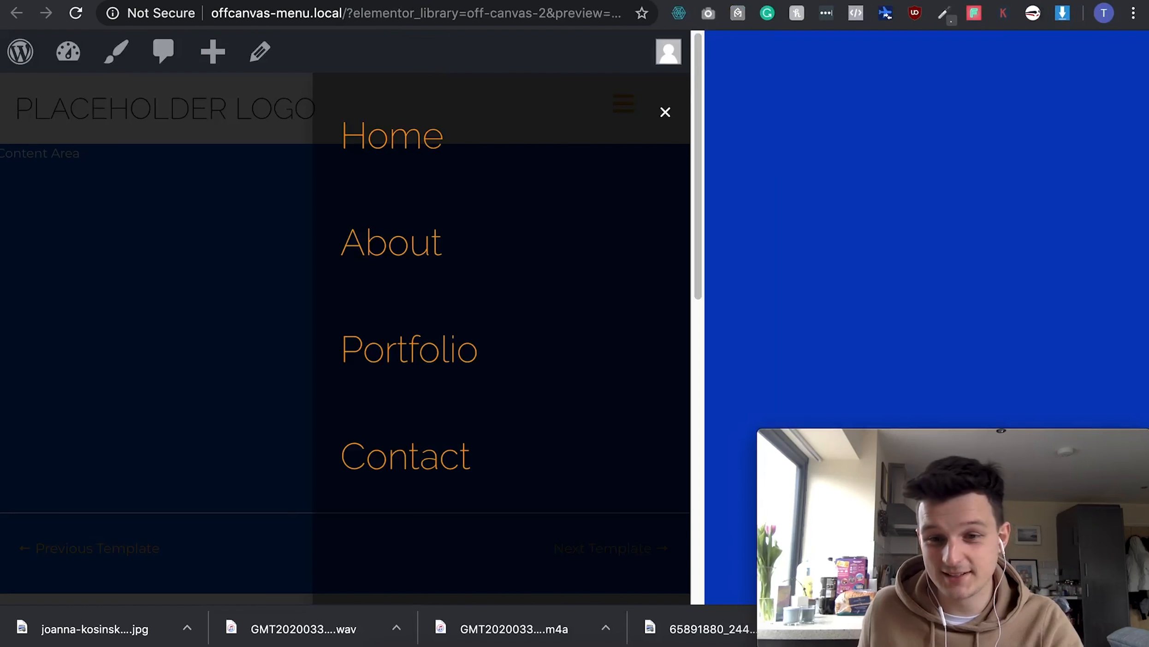
left_click(1138, 102)
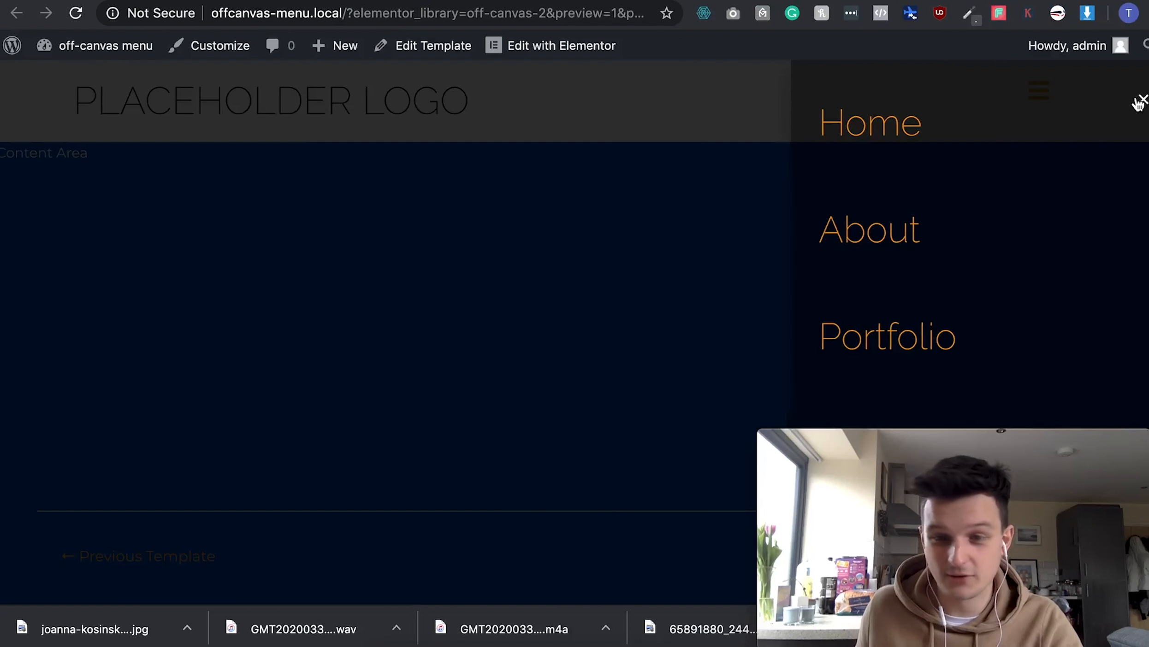